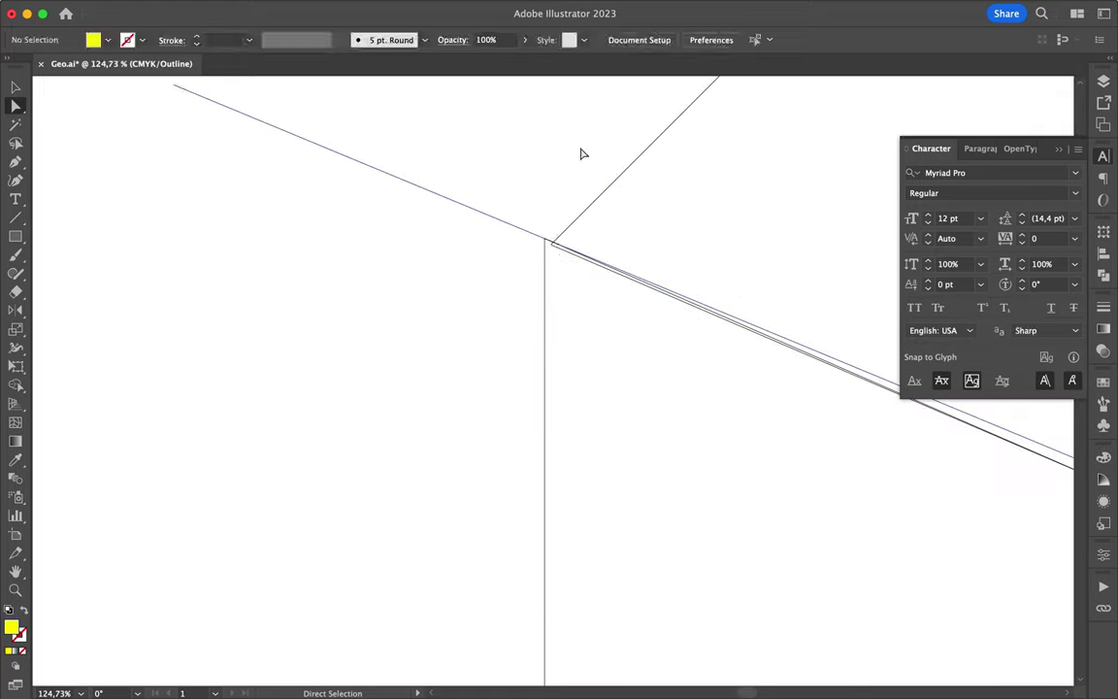
- Snap the radial guide lines onto the corners of the central octagon
scroll(561, 241, "down", 3)
left_click_drag(761, 424, 589, 456)
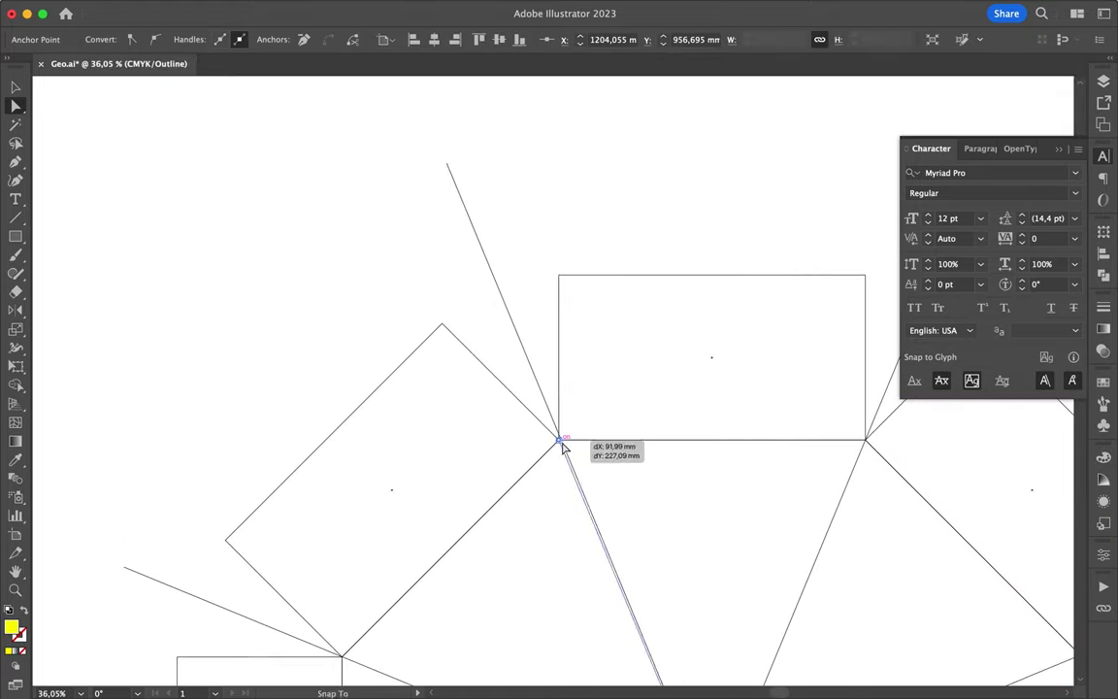
scroll(644, 283, "up", 4)
scroll(686, 324, "down", 4)
left_click_drag(456, 429, 492, 487)
scroll(562, 444, "up", 2)
left_click_drag(839, 633, 406, 550)
scroll(406, 551, "down", 1)
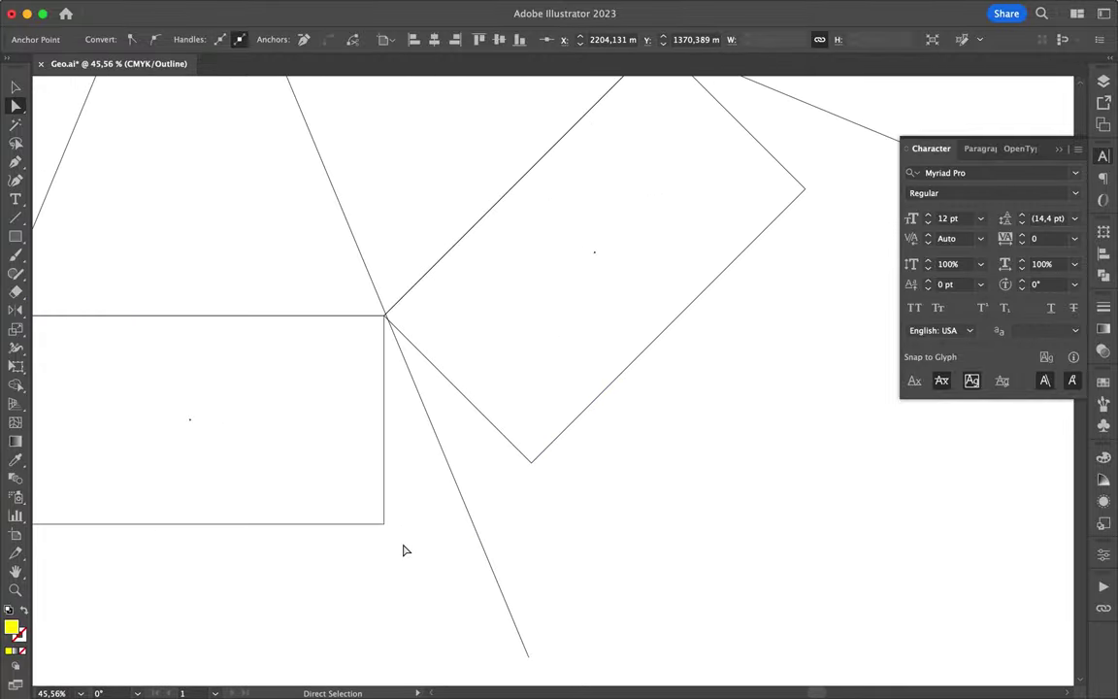
scroll(486, 562, "left", 5)
left_click_drag(385, 319, 162, 494)
- Move the outer corners of the rectangles around the octagon onto the radial guide lines to turn them into trapezoids
scroll(165, 492, "down", 3)
left_click_drag(506, 355, 230, 464)
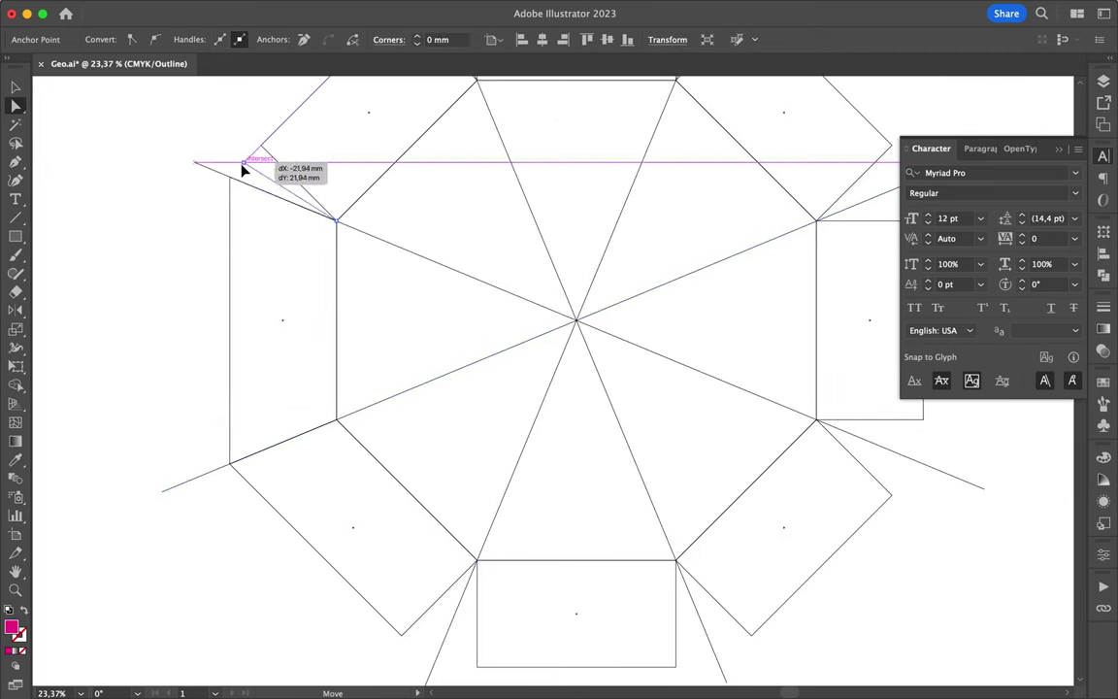
left_click_drag(260, 149, 260, 149)
scroll(406, 553, "down", 2)
left_click_drag(720, 589, 720, 587)
scroll(714, 587, "up", 2)
scroll(715, 587, "right", 3)
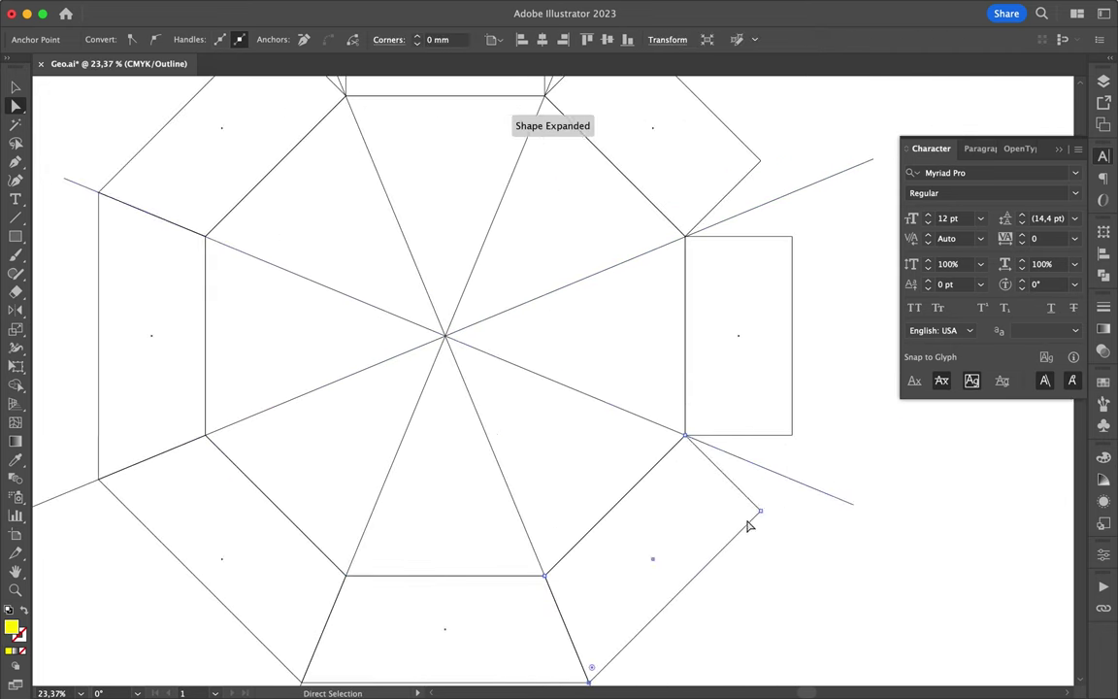
left_click_drag(793, 197, 794, 194)
scroll(794, 194, "up", 4)
scroll(794, 194, "left", 2)
- Duplicate the octagon figure, shrink the copy with guide lines below the pentagon star, and clear the guide lines from the large figure
left_click_drag(885, 359, 684, 163)
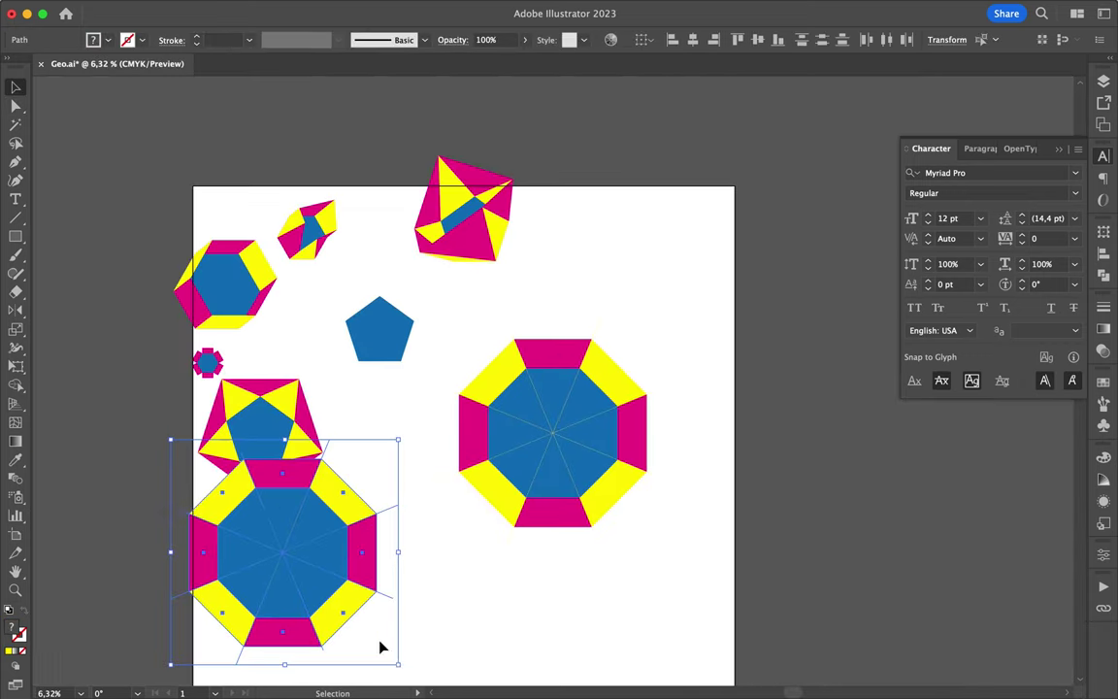
left_click_drag(380, 643, 221, 504)
scroll(220, 504, "up", 1)
left_click(611, 424)
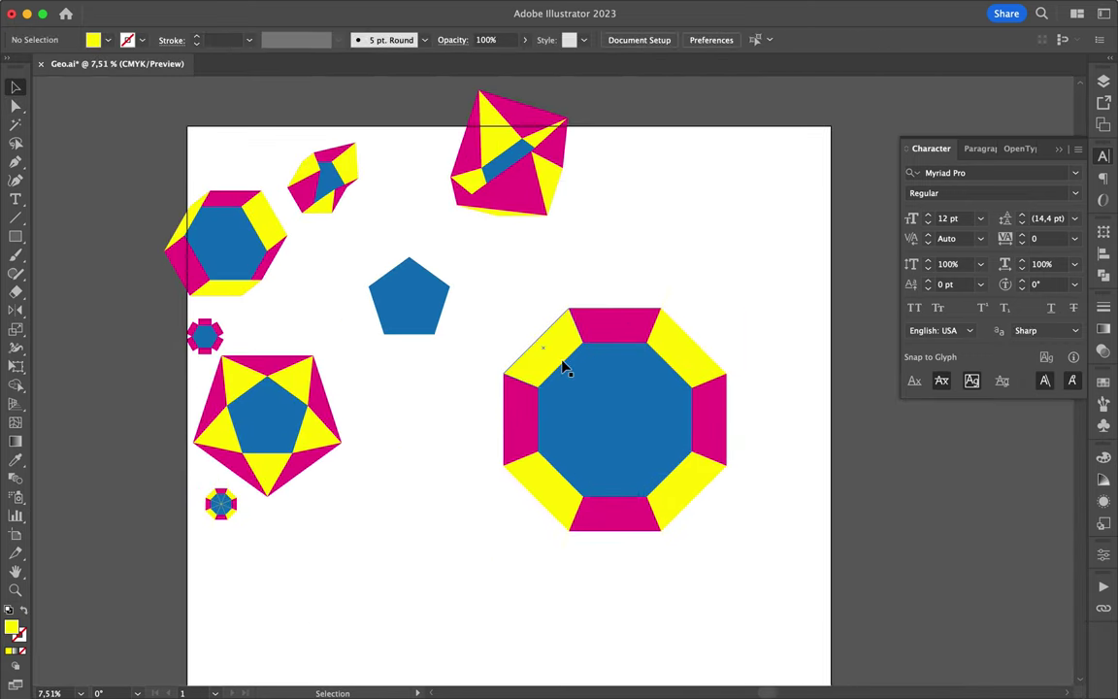
- Make a small backup copy of the clean octagon figure beside the other small octagon
left_click_drag(562, 367, 424, 606)
left_click_drag(499, 565, 402, 573)
left_click_drag(298, 549, 298, 548)
- Distort the large octagon figure by moving shared corner anchors of its yellow, magenta and blue faces
scroll(508, 385, "up", 3)
key("a")
left_click_drag(481, 325, 519, 631)
left_click_drag(499, 520, 542, 485)
left_click_drag(784, 651, 830, 440)
right_click(829, 439)
left_click(806, 604)
left_click_drag(761, 296, 671, 277)
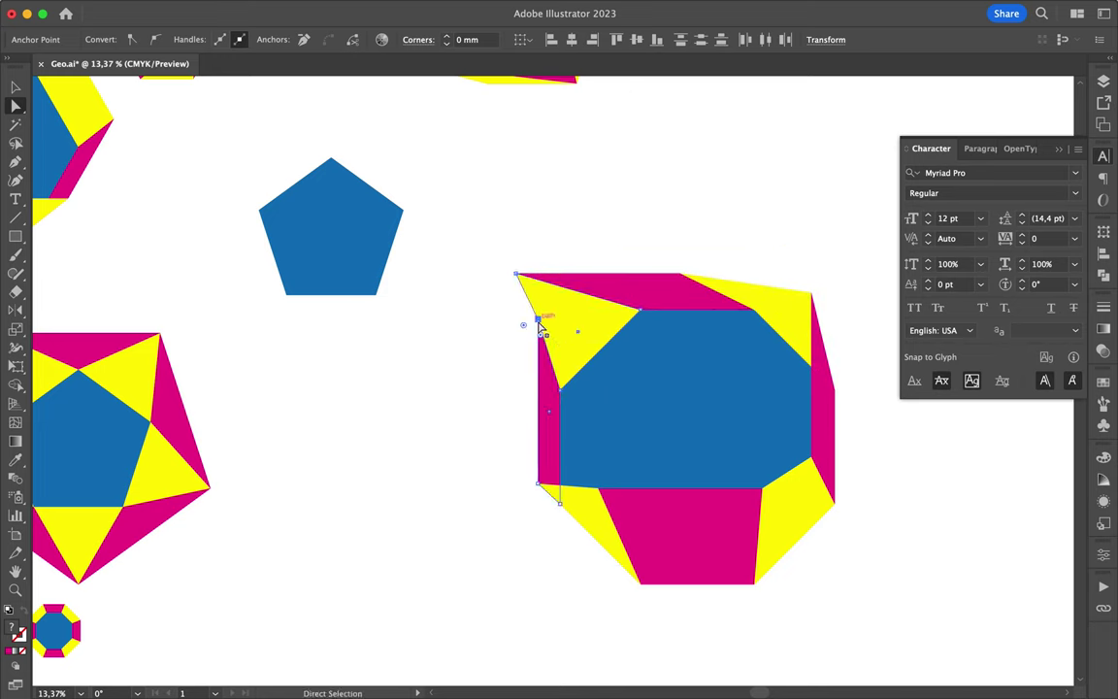
- Pull the inner corner shared by the lower magenta and yellow faces into the blue face, and extend the upper-right yellow tip upward
left_click_drag(541, 327, 540, 327)
scroll(541, 327, "down", 5)
scroll(673, 463, "up", 3)
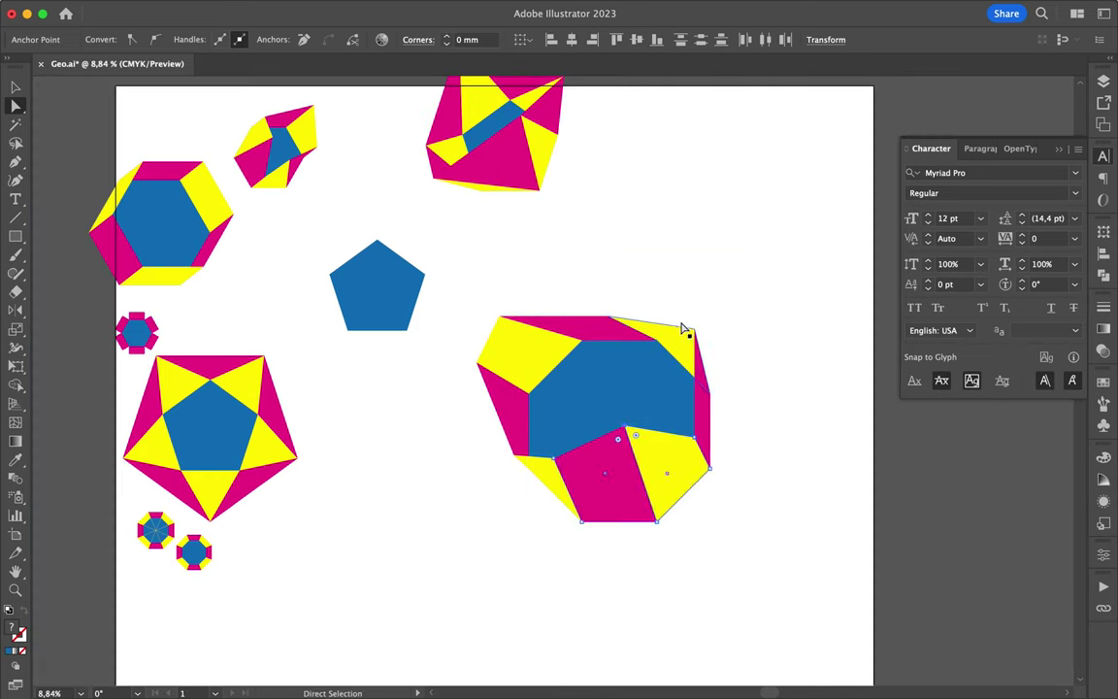
left_click(762, 313)
left_click_drag(702, 295, 675, 297)
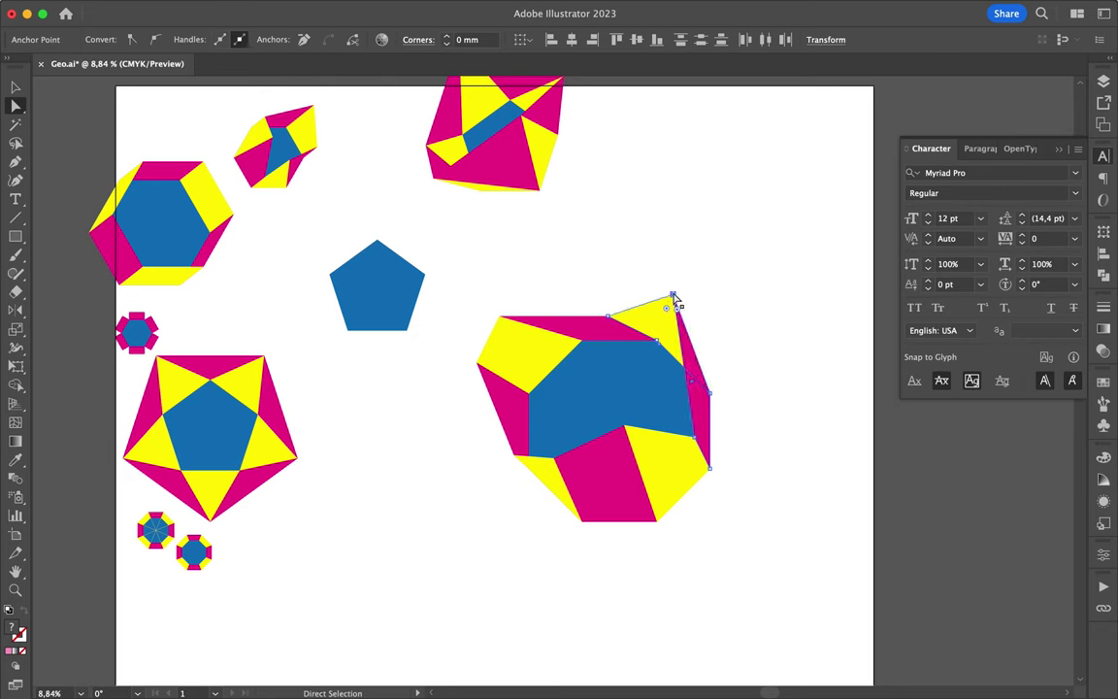
- Bring the distorted figure into the Untitled-1.psd poster in Photoshop as a vector smart object and scale it down
left_click_drag(476, 307, 724, 399)
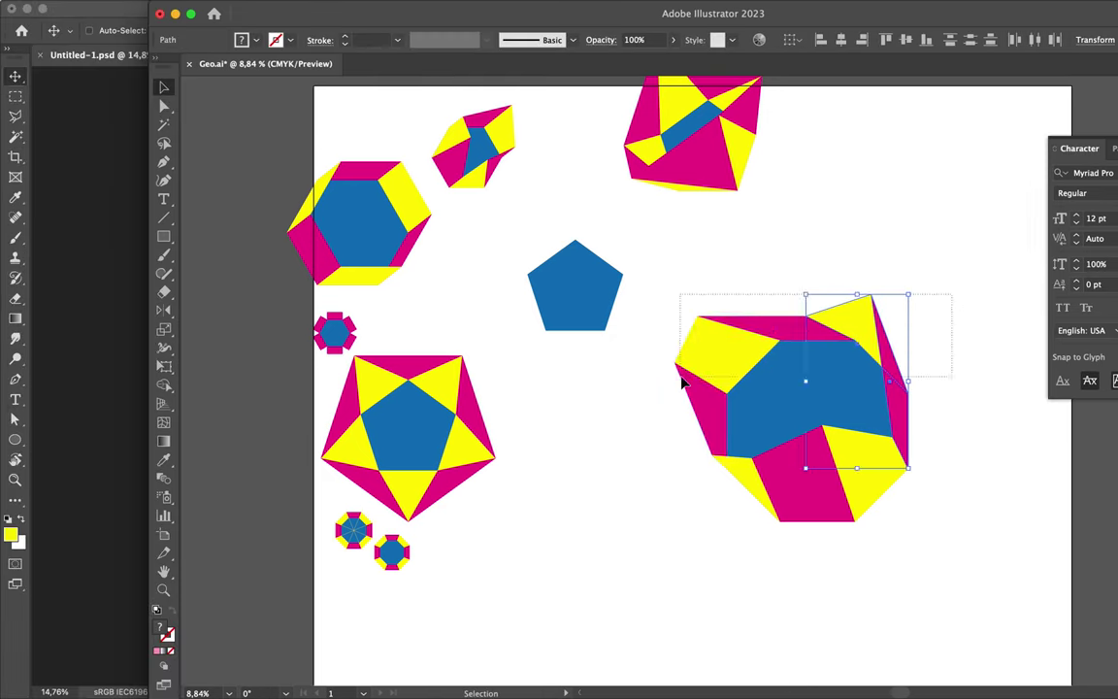
left_click_drag(786, 394, 135, 372)
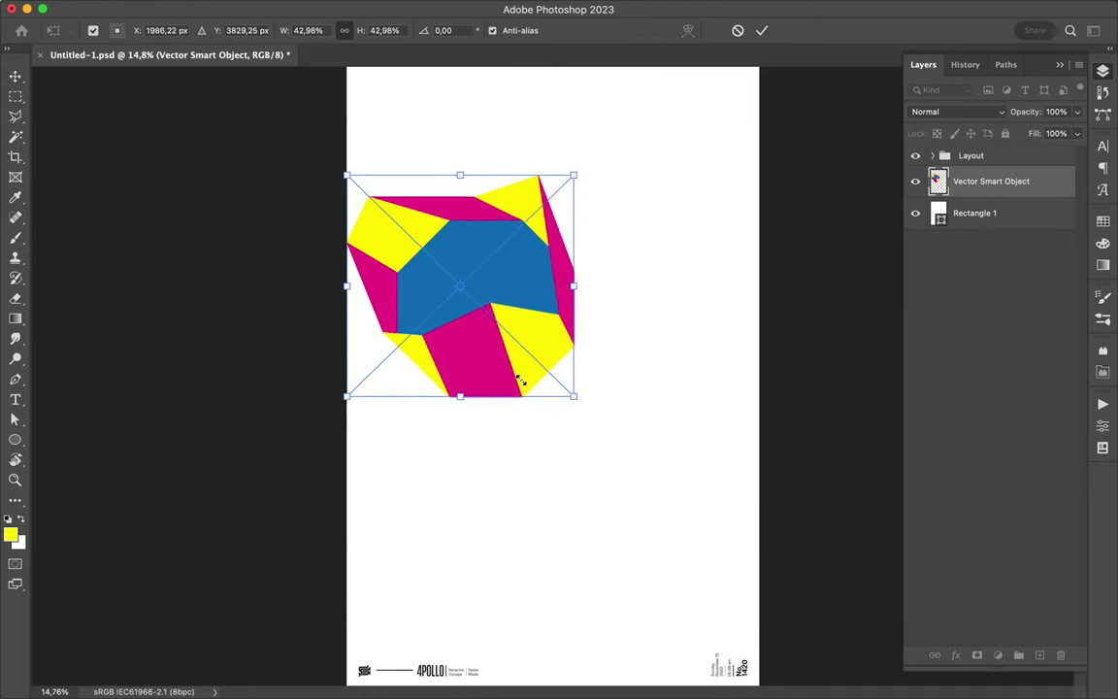
key("Return")
- Outline a polygonal lasso selection along the blue face's lower and right edges and around the empty page area below
scroll(521, 380, "up", 6)
key("l")
left_click(242, 422)
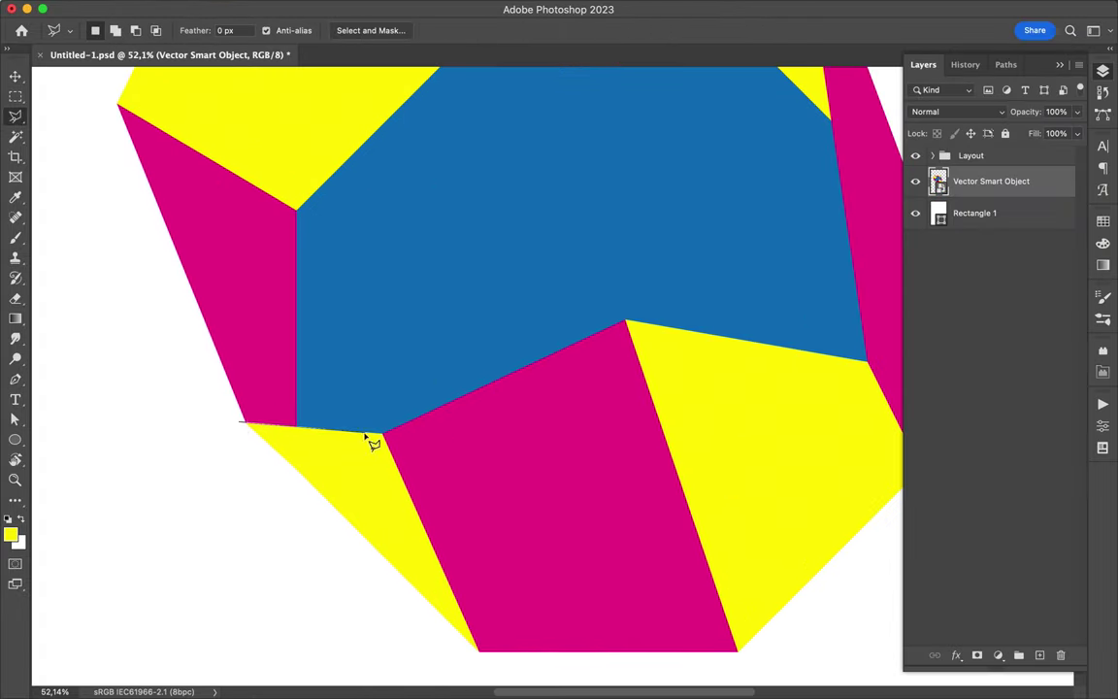
scroll(835, 242, "up", 5)
left_click(803, 137)
scroll(848, 75, "down", 3)
left_click(643, 124)
left_click(880, 148)
scroll(901, 677, "down", 3)
left_click(884, 667)
left_click(296, 546)
left_click(326, 308)
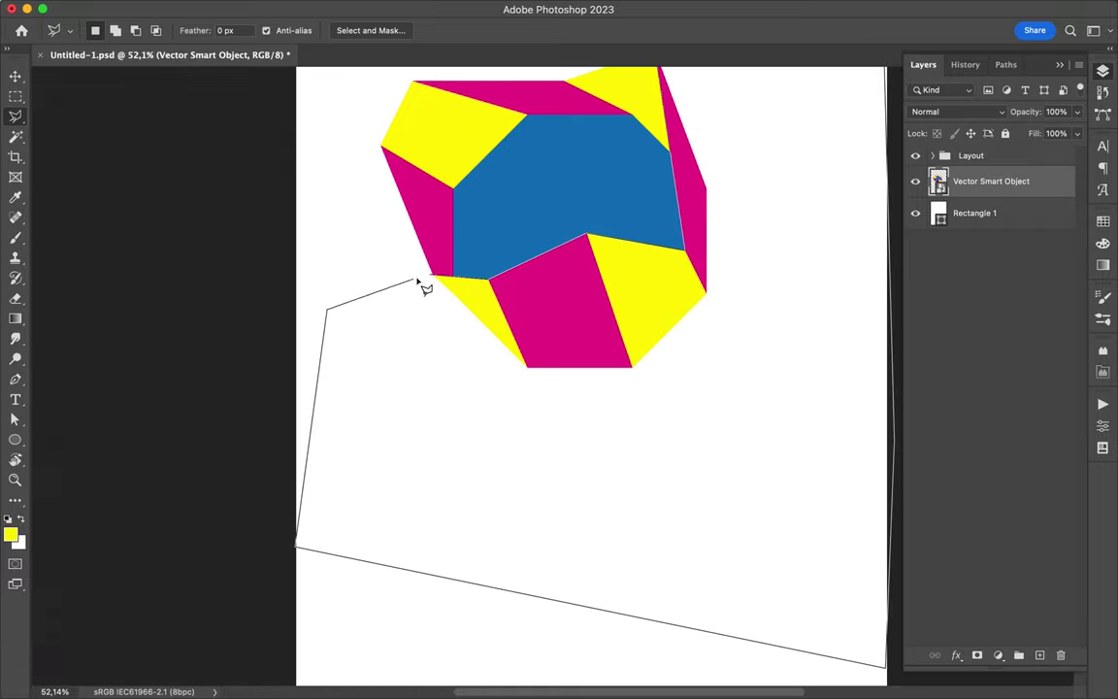
- Fill the polygonal selection with black on a new layer
key("g")
key("d")
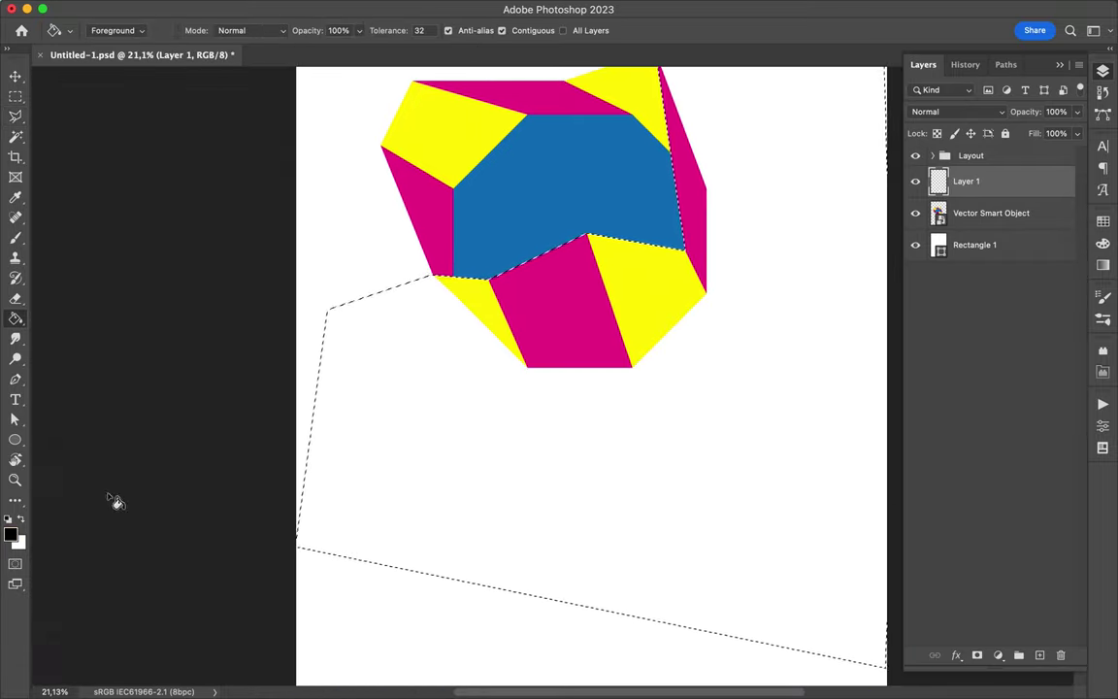
left_click(445, 399)
- Bring the black-and-white checkered semicircle into the poster from another Photoshop document and resize it
double_click(624, 178)
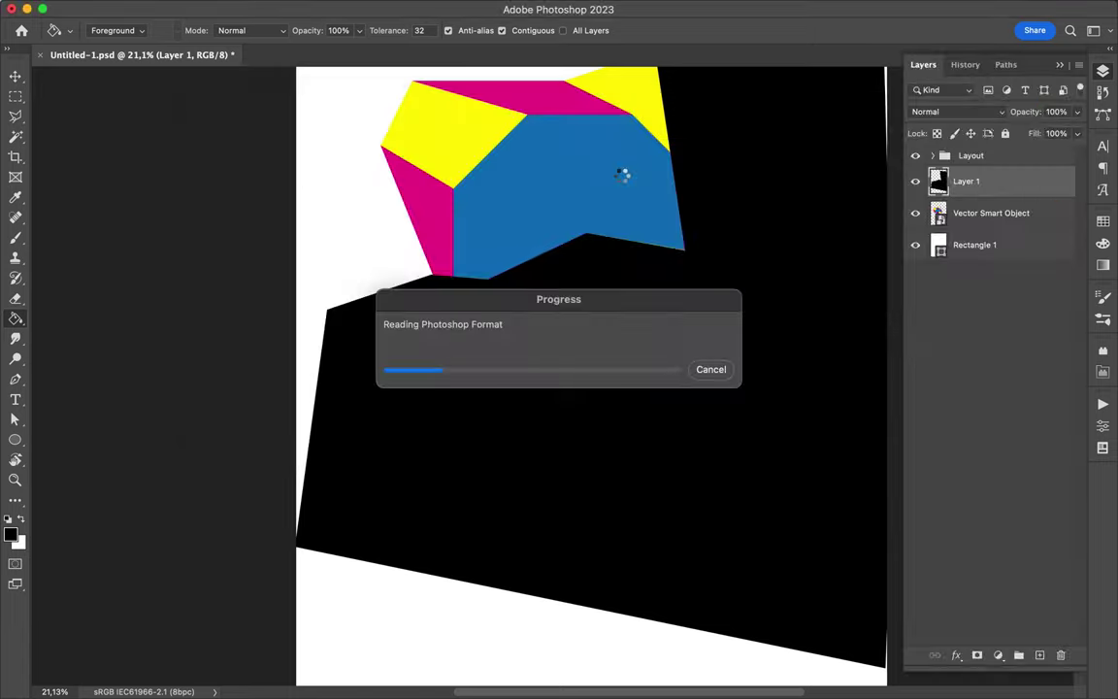
key("v")
left_click_drag(576, 341, 631, 260)
key("super+t")
left_click_drag(511, 155, 440, 380)
key("Return")
- Position the checkered semicircle over the blue face, mask it along the polygon's edges, and hide the black fill layer
left_click_drag(547, 335, 544, 252)
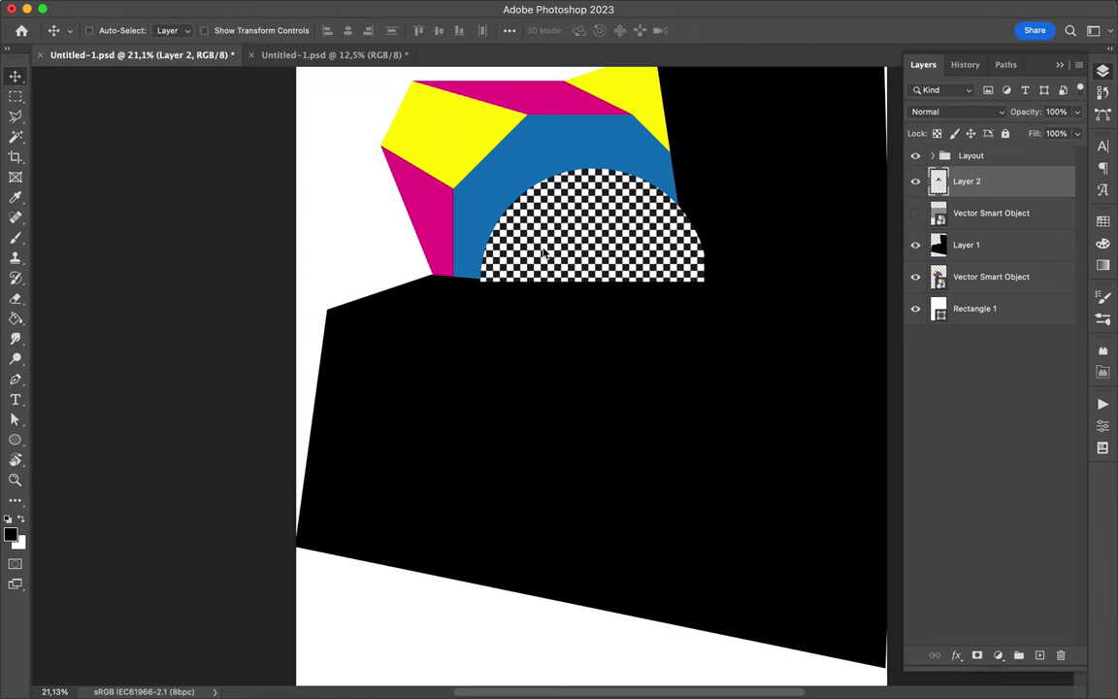
left_click(976, 655)
left_click(915, 245)
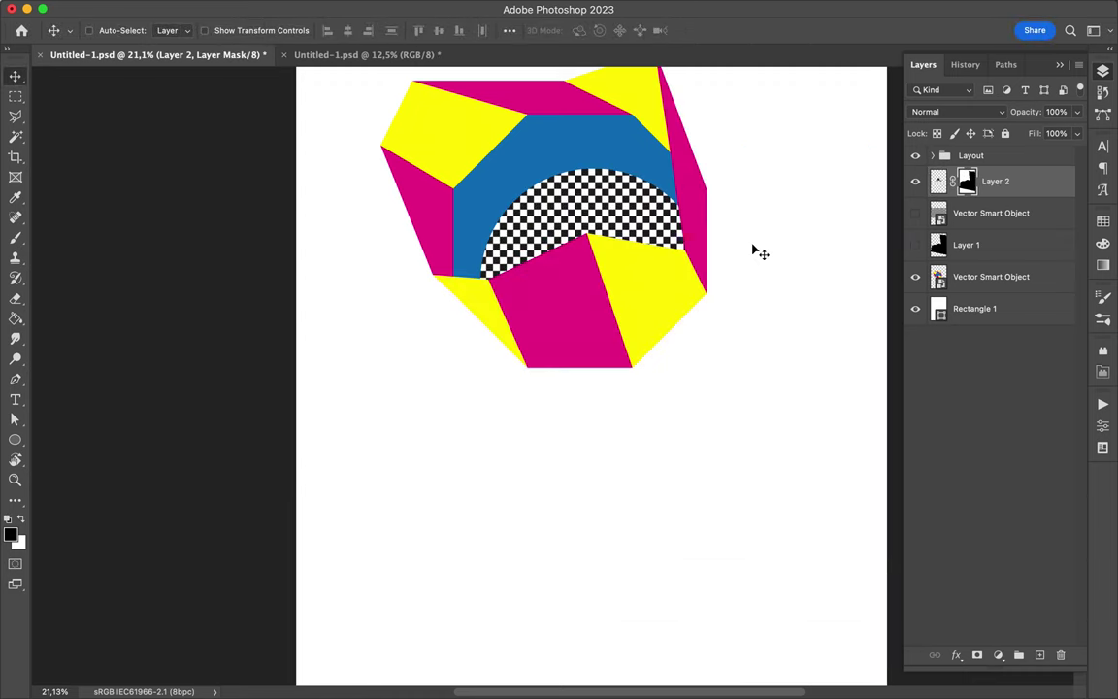
- Paint a soft black shadow along the fold edges on a new layer with the Soft Round brush, masked to the polygon
key("b")
key("super+shift+alt+n")
right_click(545, 231)
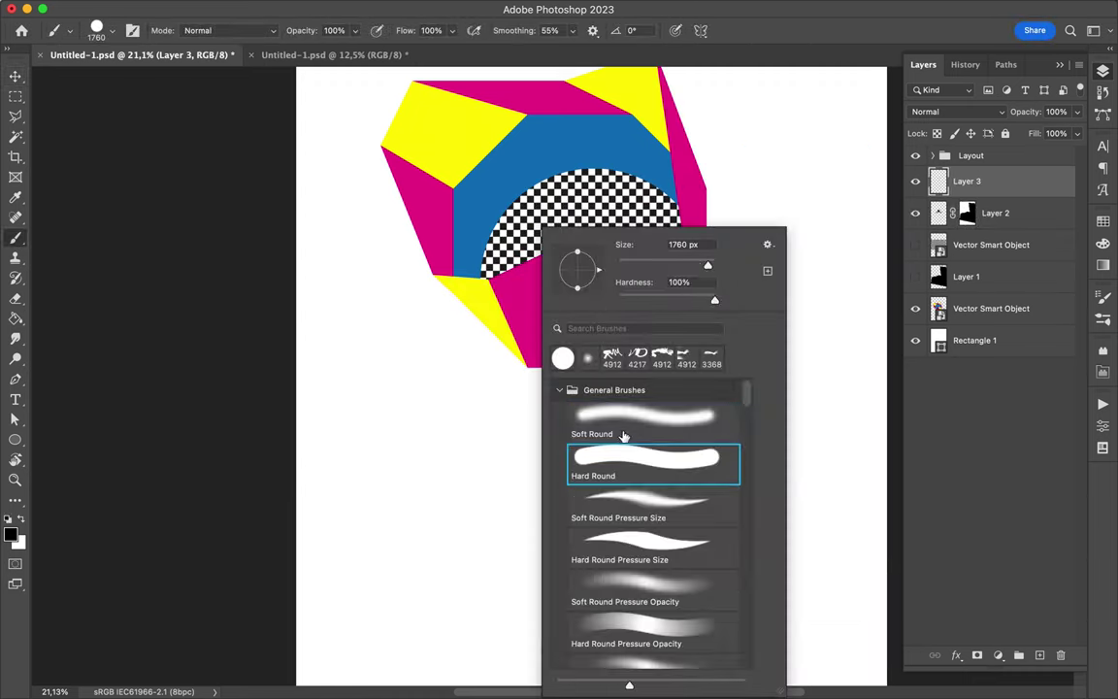
mouse_move(456, 309)
left_mouse_down()
mouse_move(521, 297)
mouse_move(602, 267)
mouse_move(719, 270)
mouse_move(709, 142)
mouse_move(713, 224)
mouse_move(685, 66)
mouse_move(703, 274)
mouse_move(417, 403)
mouse_move(501, 407)
left_mouse_up()
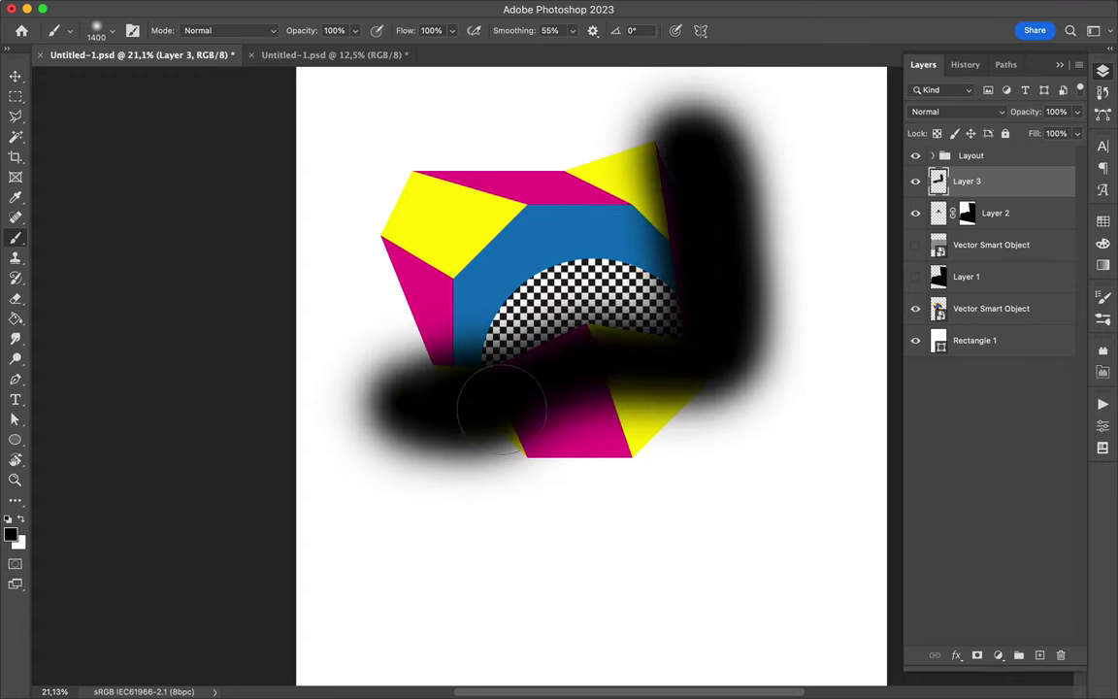
left_click_drag(670, 370, 466, 320)
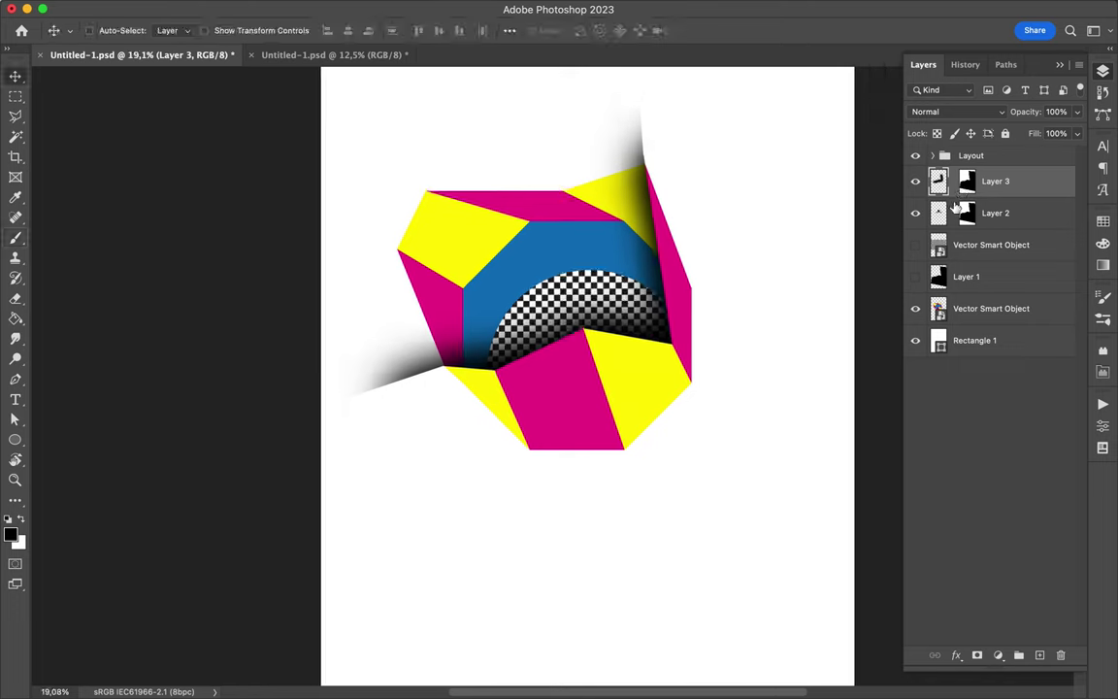
- Select all the figure's layers together and move the artwork toward the centre of the page
left_click(979, 278, "shift")
left_click_drag(619, 257, 673, 392)
scroll(673, 392, "down", 3)
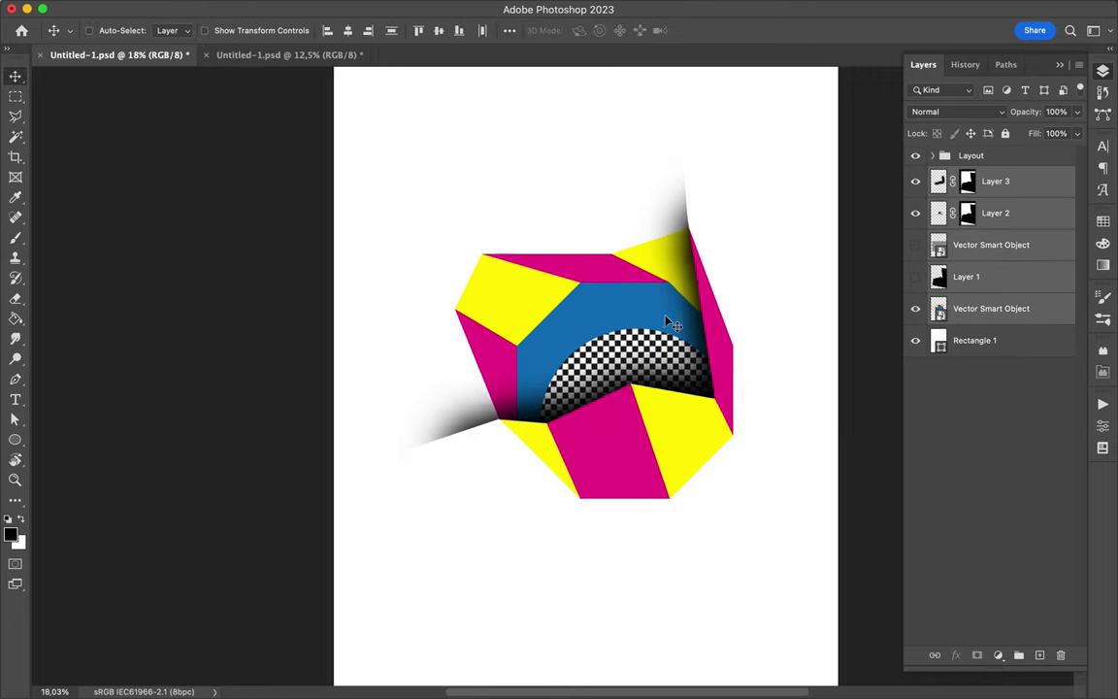
- Set the shadow layer's blend mode to Multiply and shift the checkered semicircle to the right within its mask
left_click(995, 181)
left_click(956, 111)
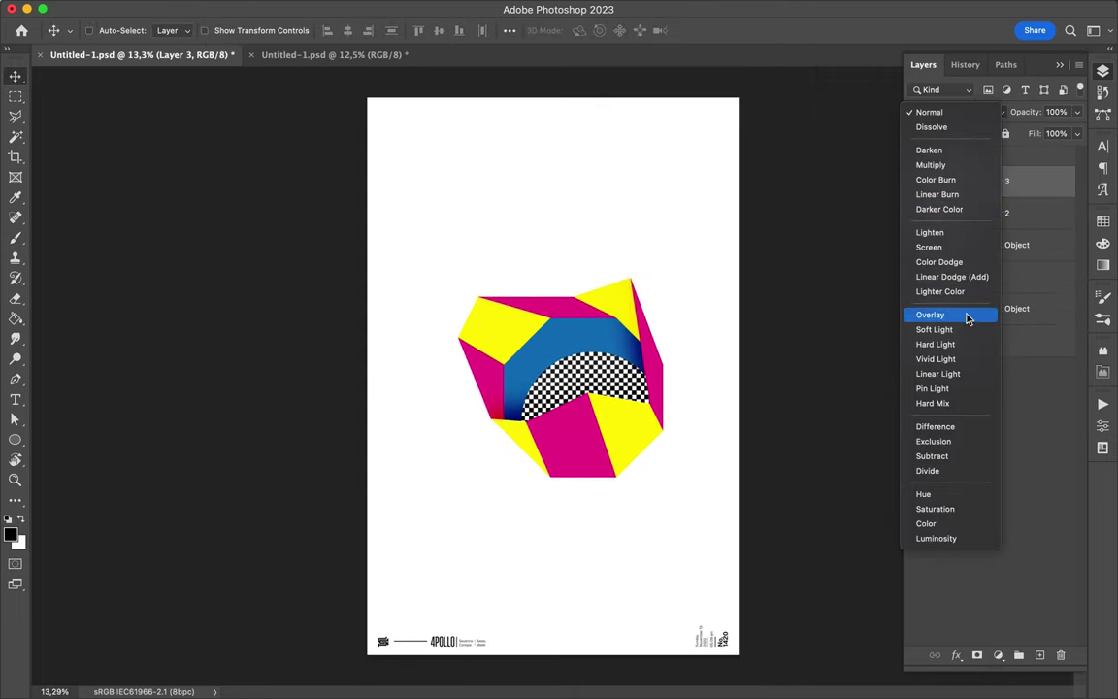
left_click(932, 165)
key("super+0")
left_click(995, 212)
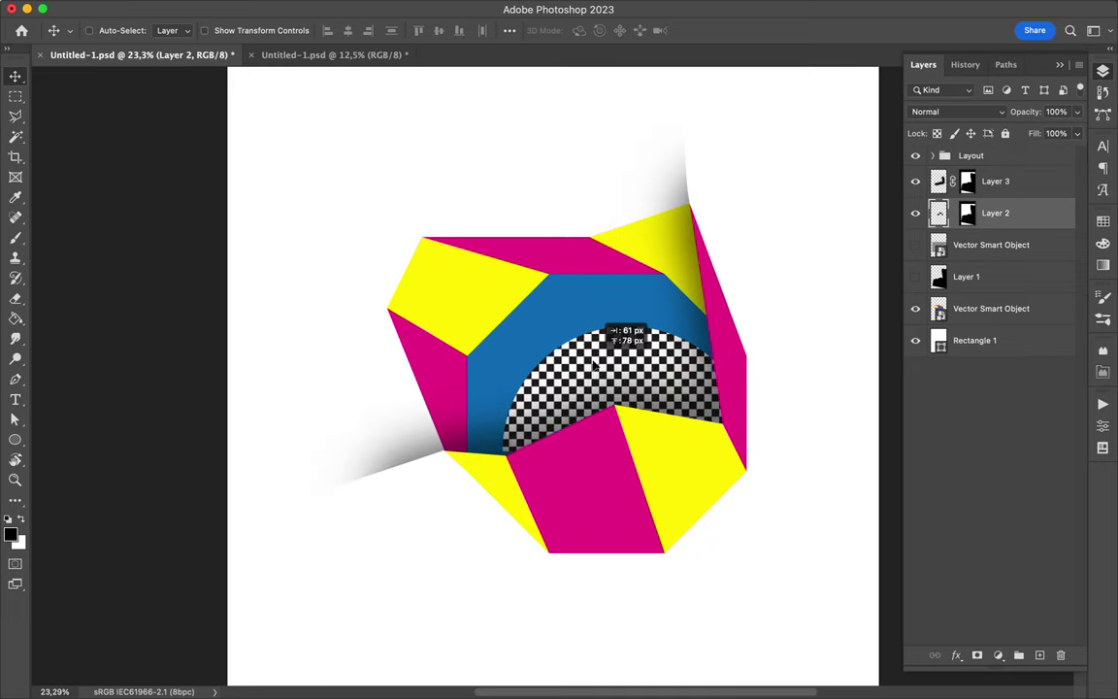
- Draw a triangular Pen shape over the lower magenta face, from its upper corner to a tip beyond its lower edge
key("p")
scroll(631, 340, "up", 5)
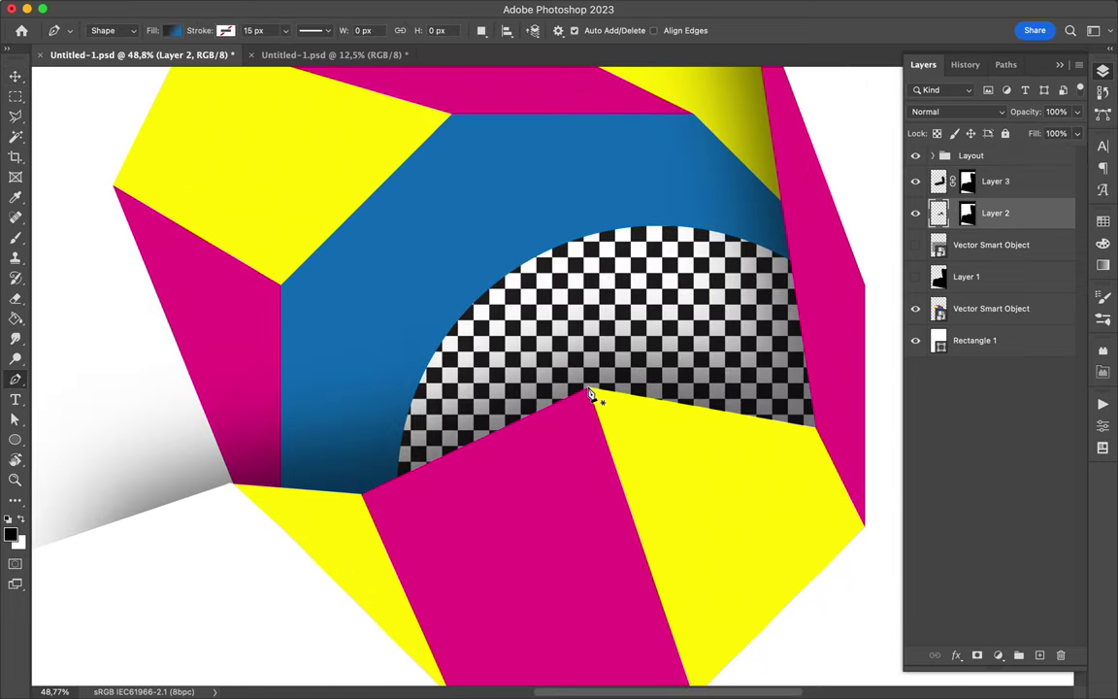
scroll(594, 394, "down", 5)
left_click(573, 386)
left_click(465, 629)
left_click(631, 555)
left_click(573, 385)
- Fill the lower triangle with a linear gradient fading from blue to 0% opacity
key("a")
left_click(231, 31)
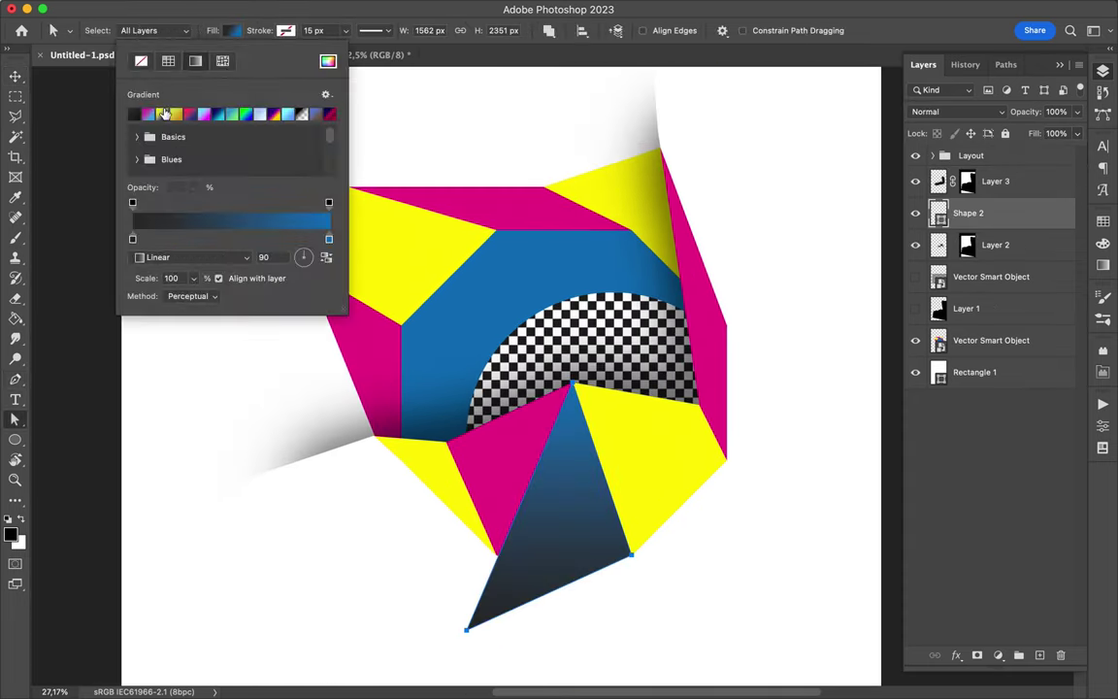
left_click(136, 117)
double_click(132, 239)
left_click(417, 282)
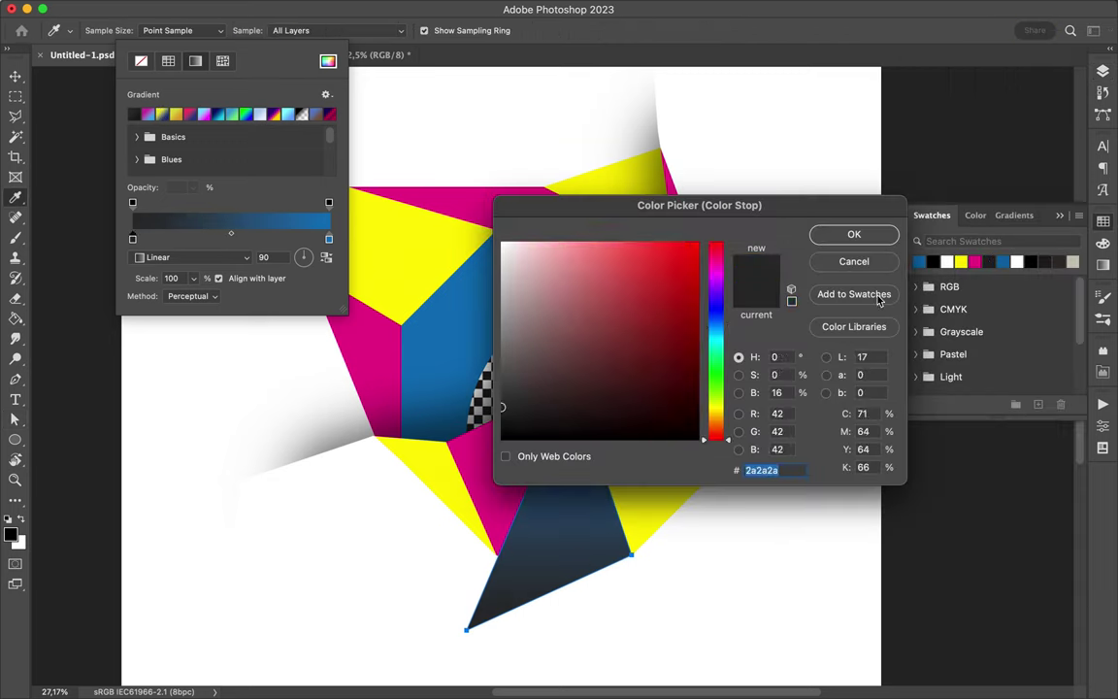
key("Return")
left_click(132, 202)
type("0")
key("Return")
- Adjust the lower triangle's anchor points so its sides line up with the edges of the magenta face
scroll(560, 371, "down", 2)
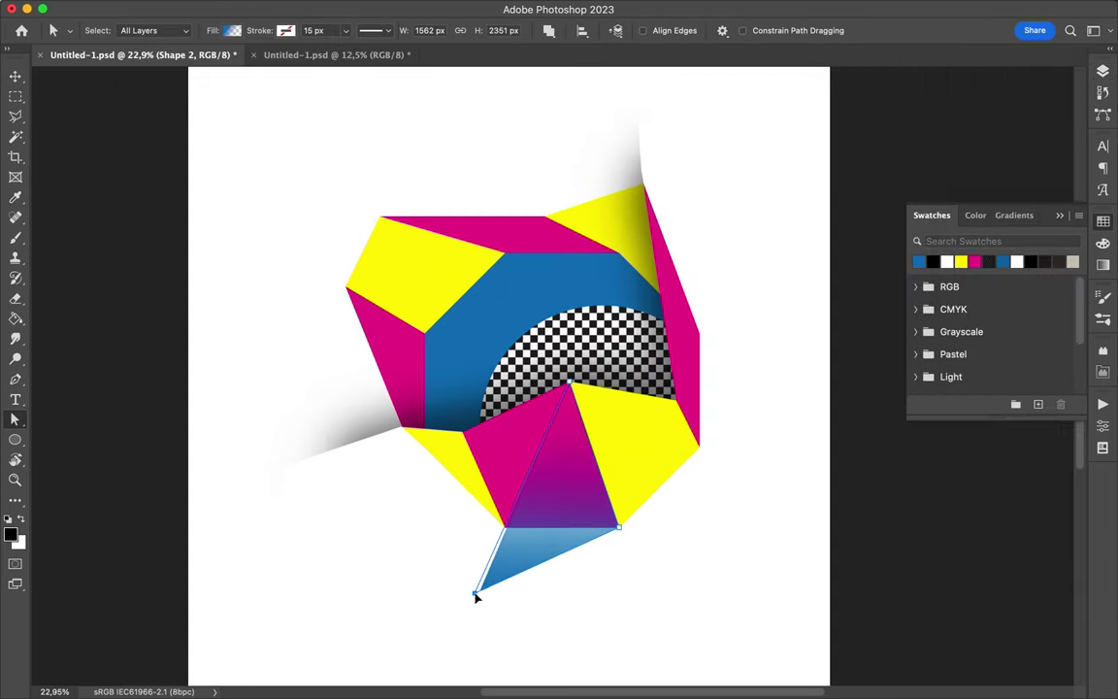
scroll(571, 452, "up", 10)
key("a")
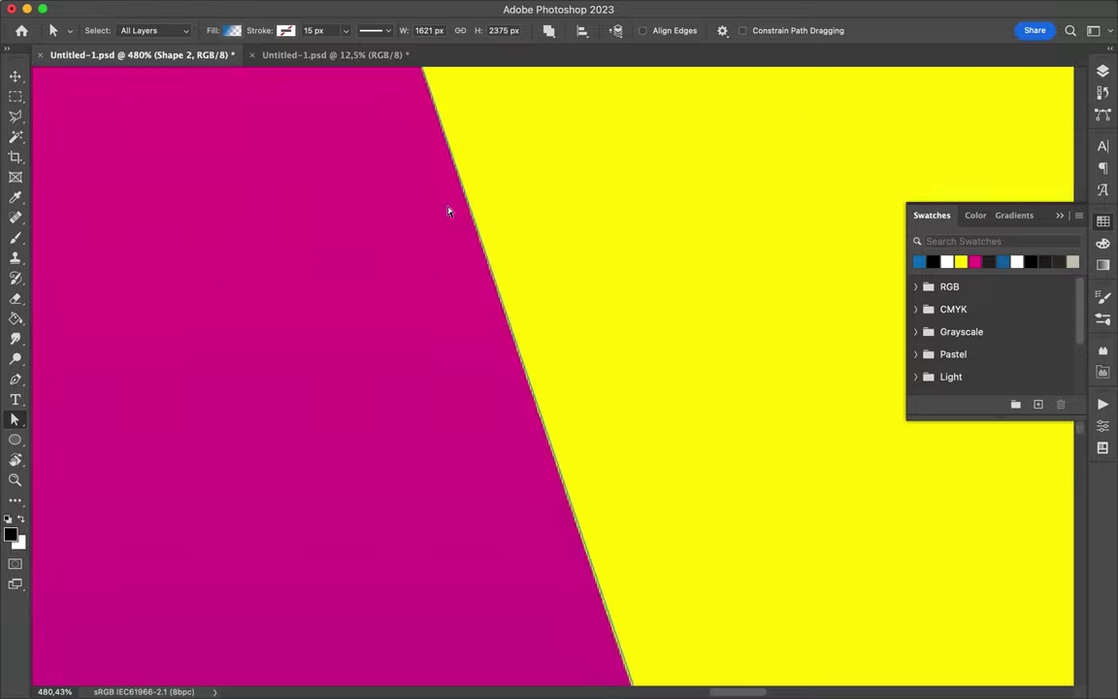
scroll(369, 402, "down", 5)
scroll(357, 529, "down", 10)
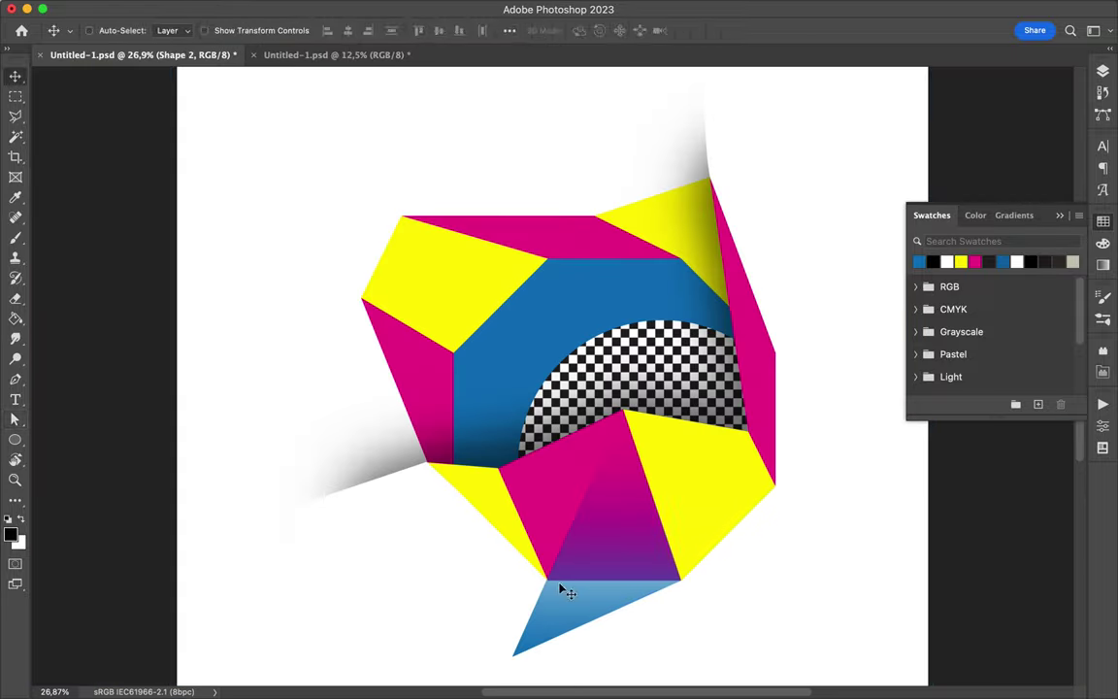
left_click(233, 30)
left_click(325, 94)
left_click(369, 102)
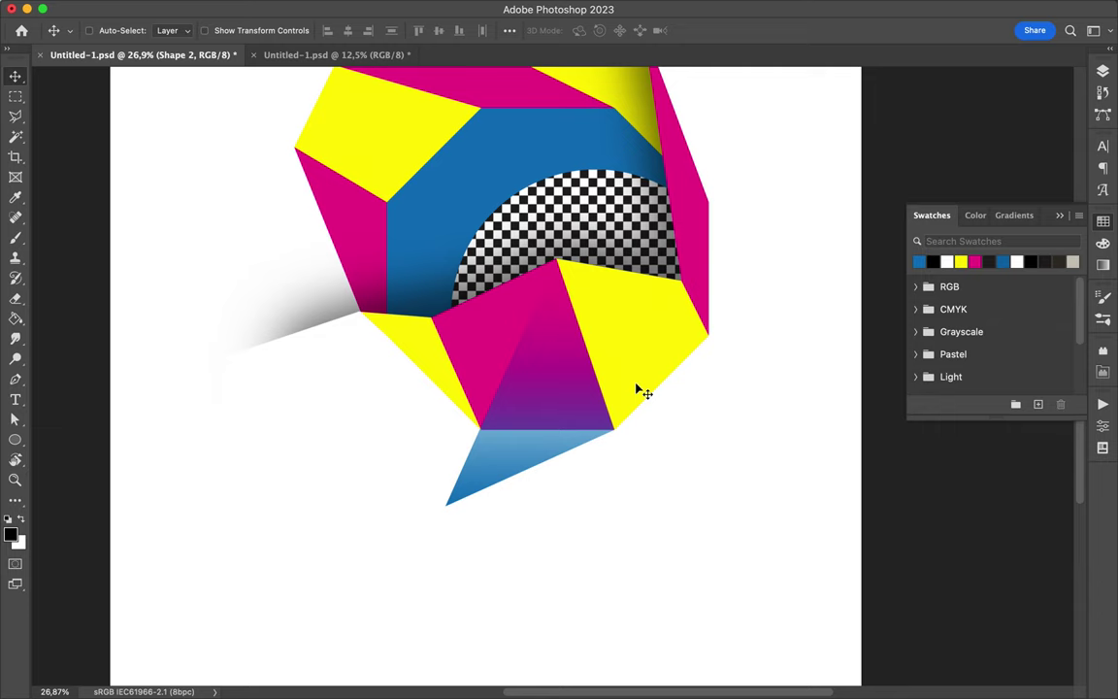
- Draw a second triangular Pen shape over the upper-left yellow face, with its tip extending beyond the figure
scroll(641, 391, "up", 5)
key("p")
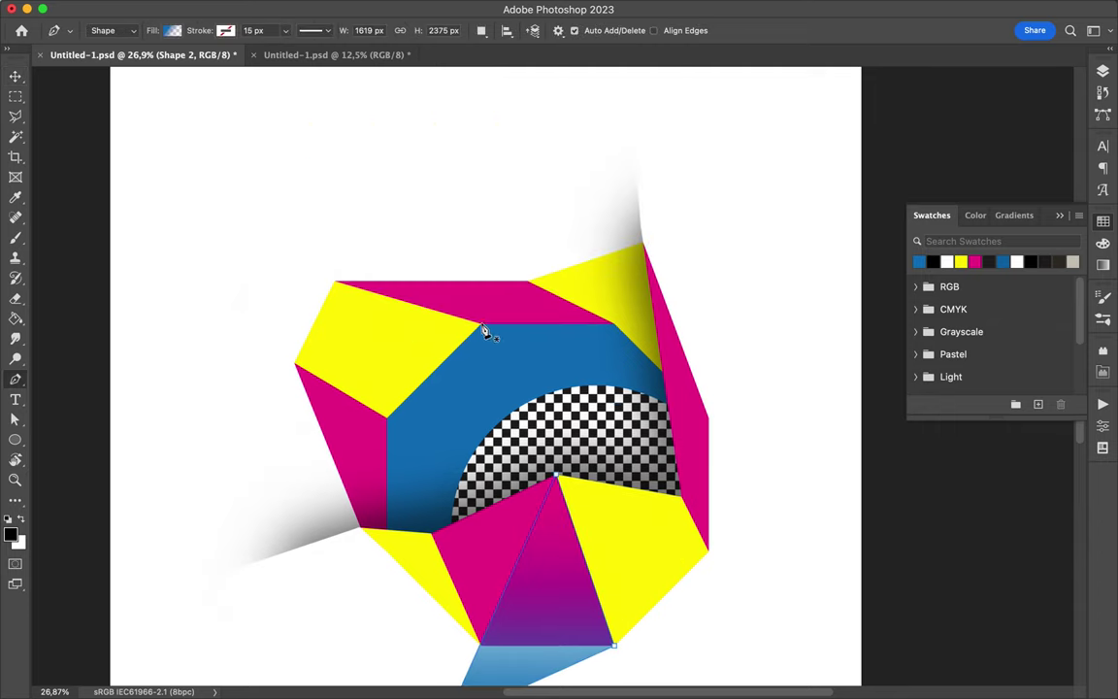
left_click(247, 253)
left_click(387, 419)
scroll(429, 403, "down", 2)
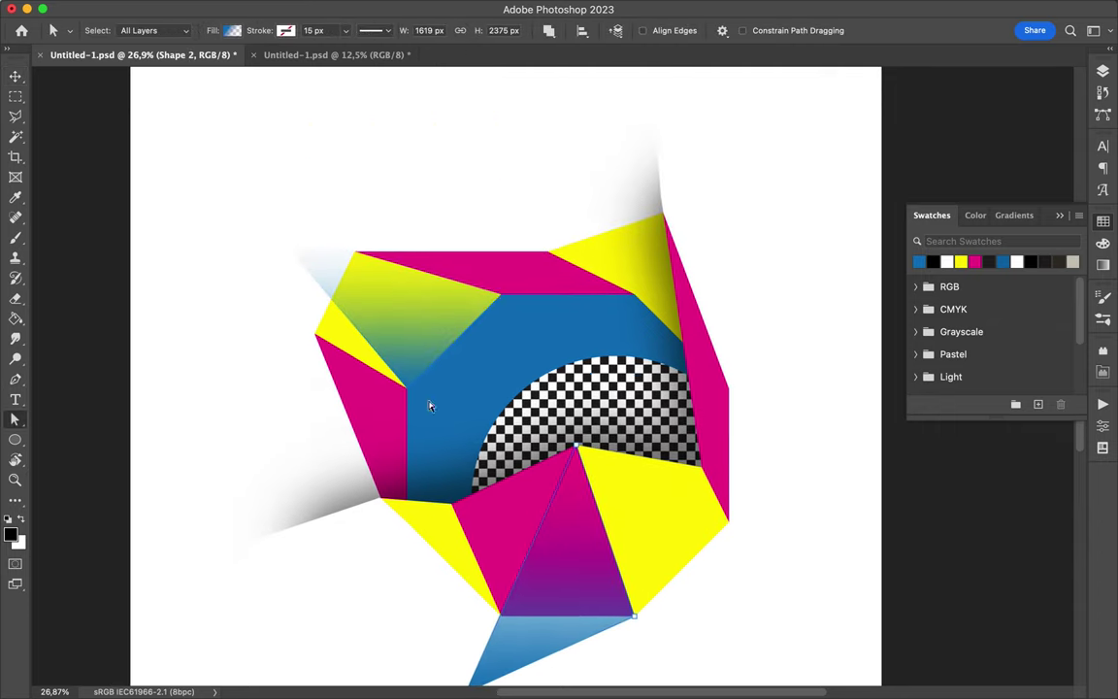
- Change the upper-left triangle's fill to a gradient fading from magenta to transparent
left_click(233, 30)
left_click(329, 114)
left_click_drag(304, 257, 306, 258)
key("Return")
- Fine-tune the upper-left triangle's anchor points to match the yellow face's corners and edges
scroll(599, 446, "up", 5)
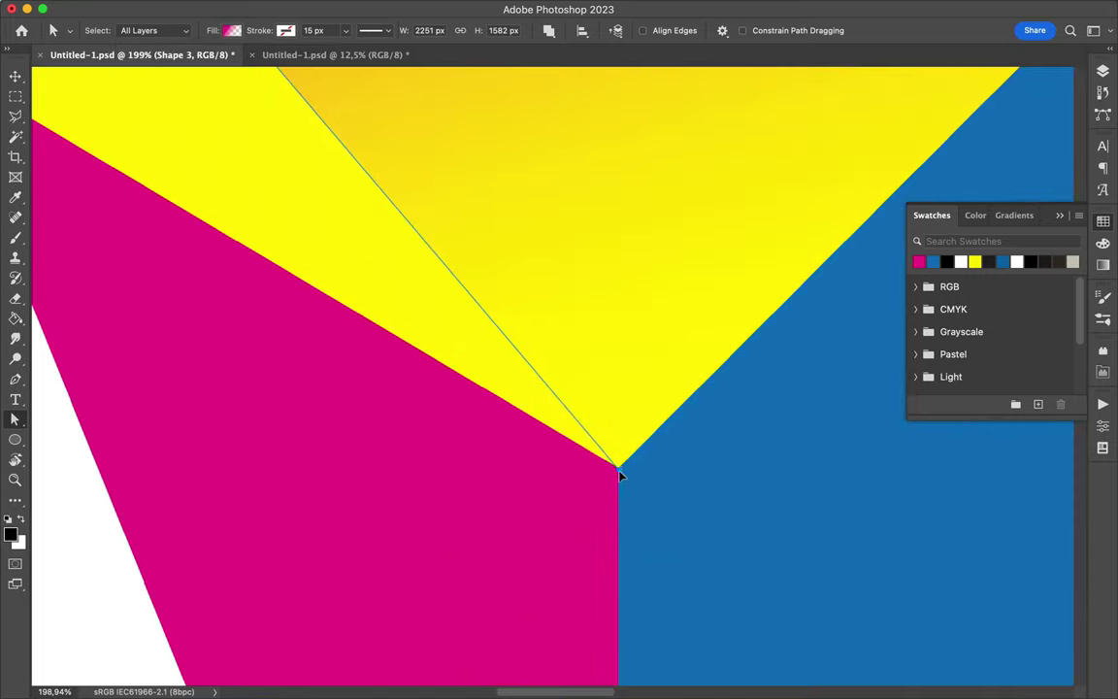
scroll(621, 475, "up", 10)
scroll(172, 189, "down", 2)
left_click(297, 202)
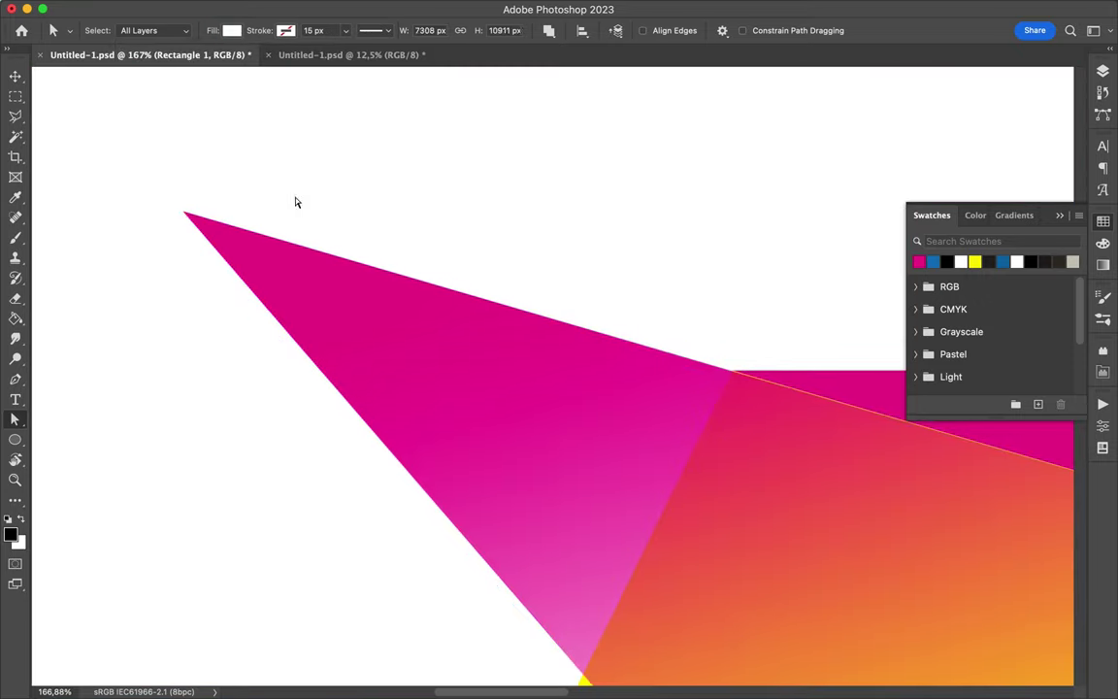
scroll(182, 212, "down", 10)
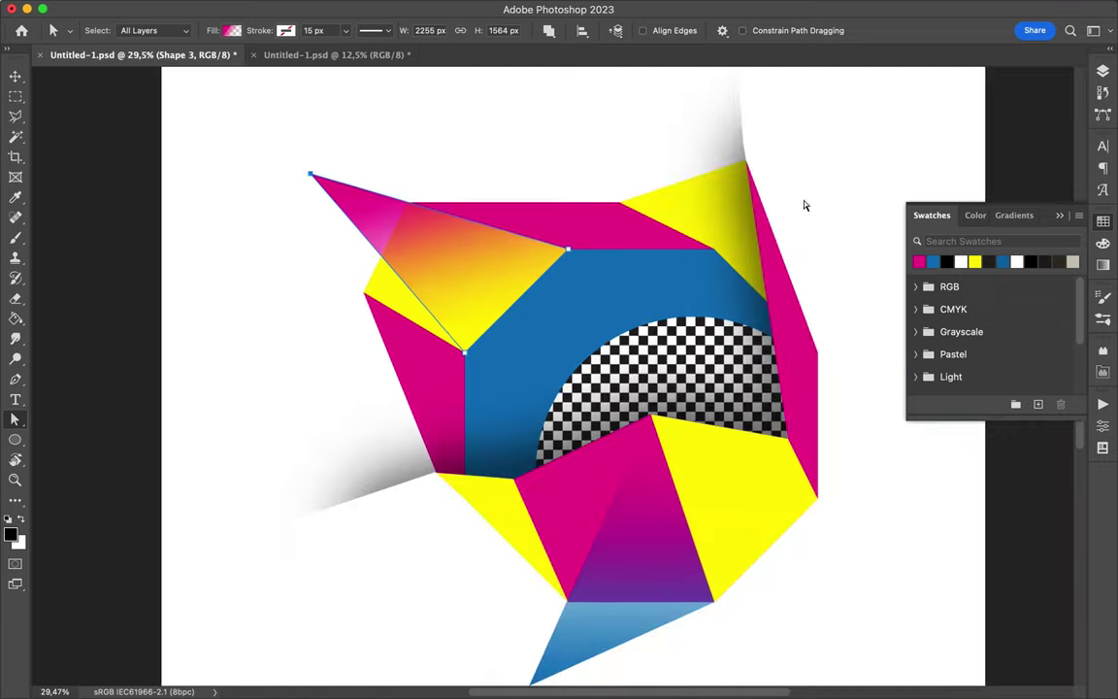
- Draw a third triangular Pen shape over the right magenta face and fill it with a gradient fading from yellow to transparent
key("v")
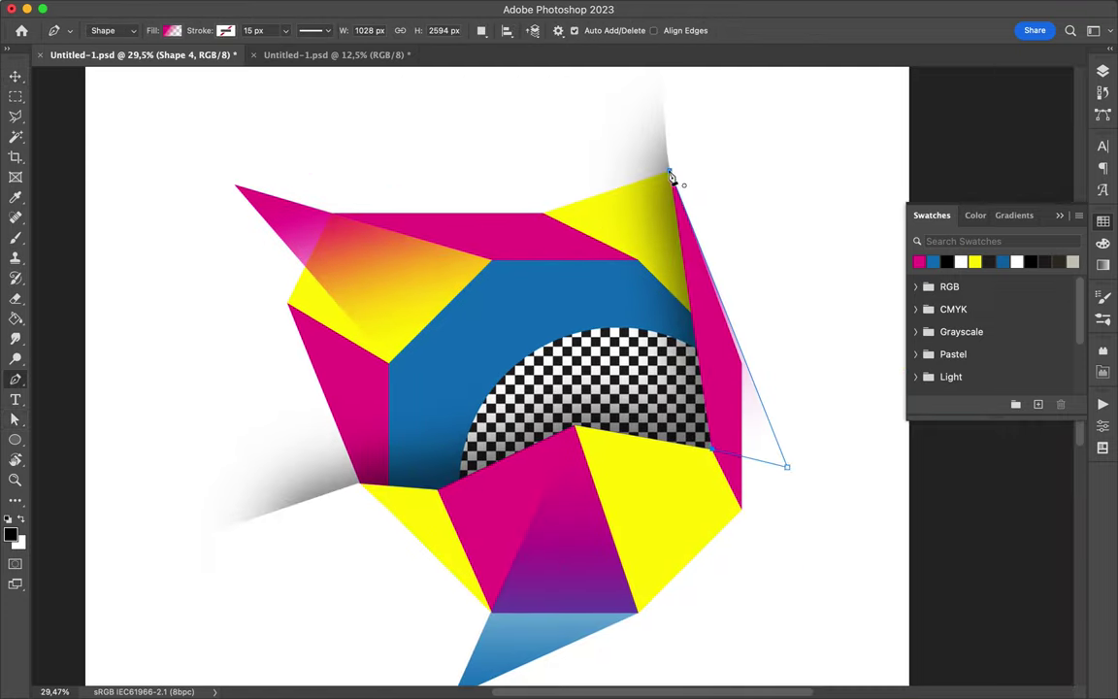
left_click(173, 30)
key("Return")
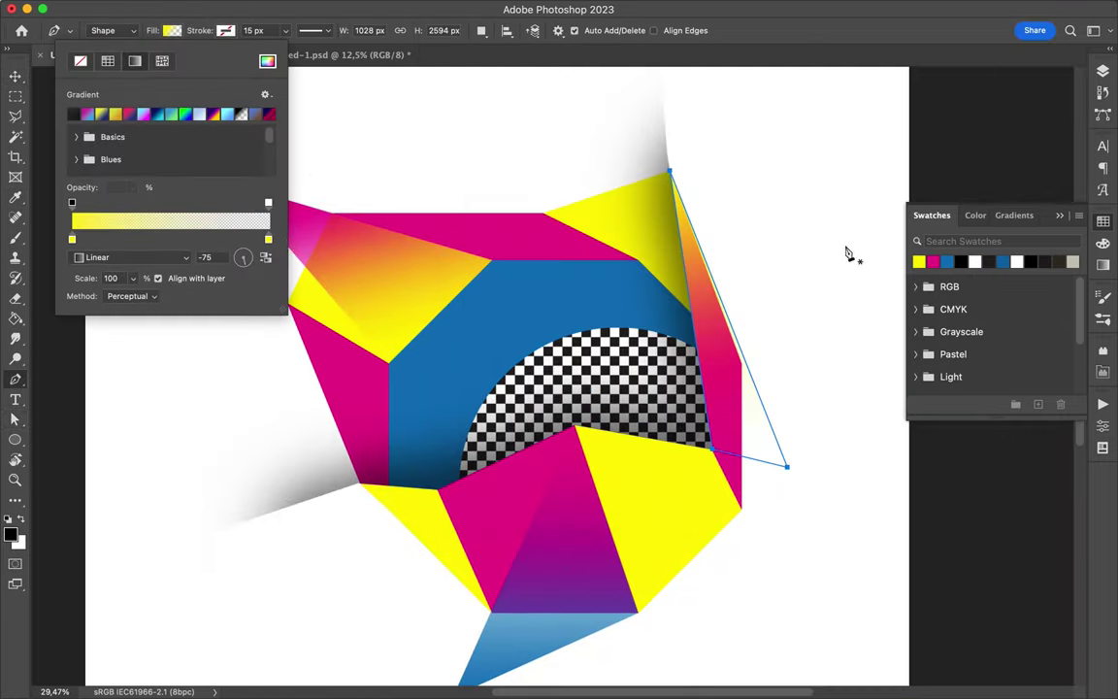
key("Escape")
- Fine-tune the yellow gradient triangle's anchor points to match the right magenta face's edges, and extend its lower tip
key("a")
scroll(679, 126, "up", 12)
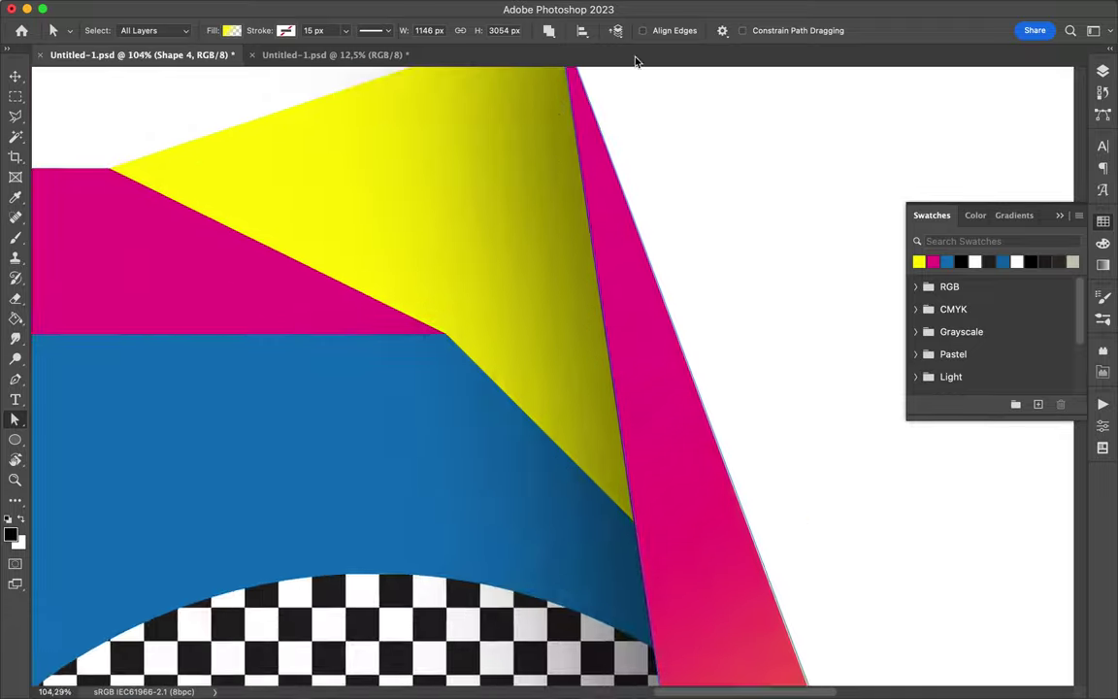
scroll(619, 145, "down", 3)
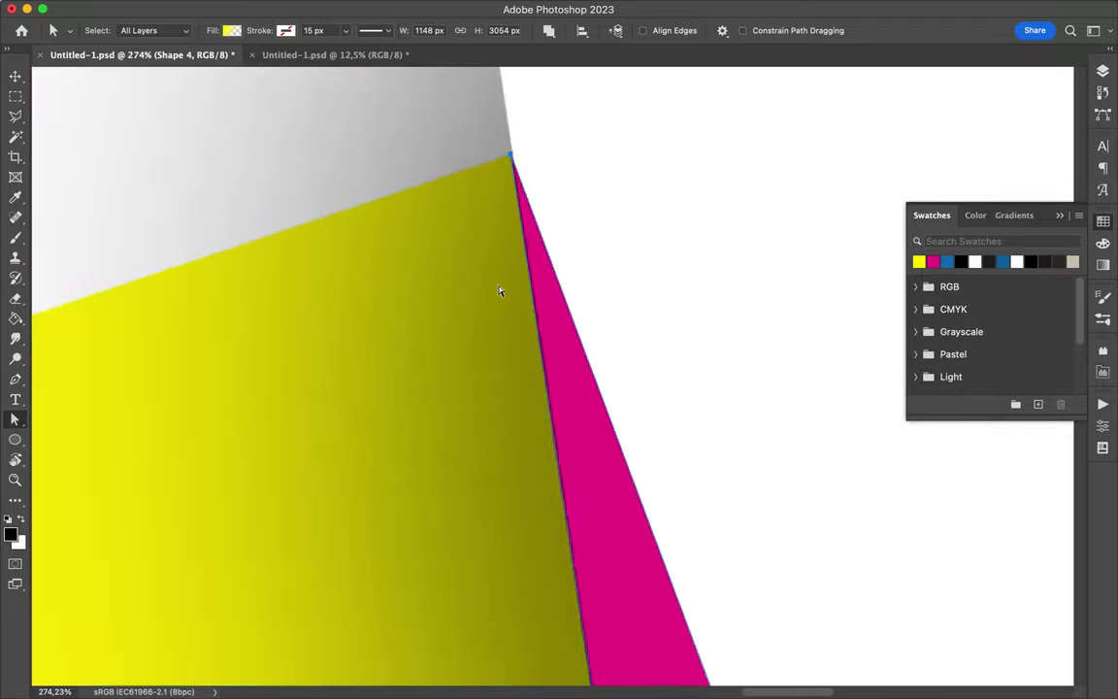
key("super+0")
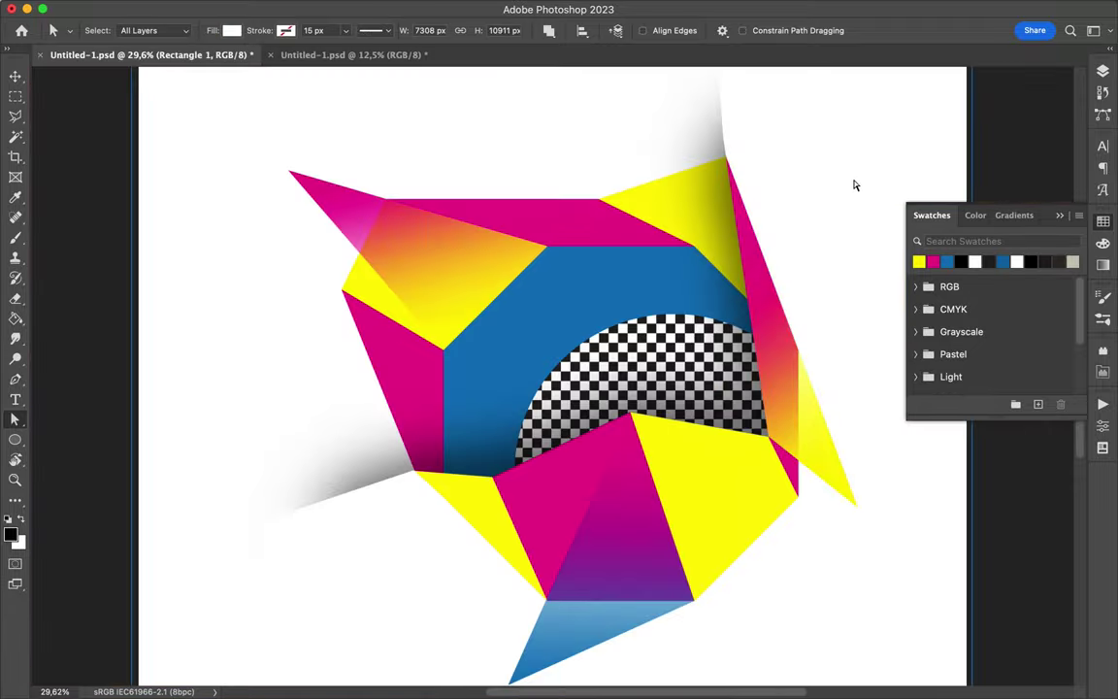
key("v")
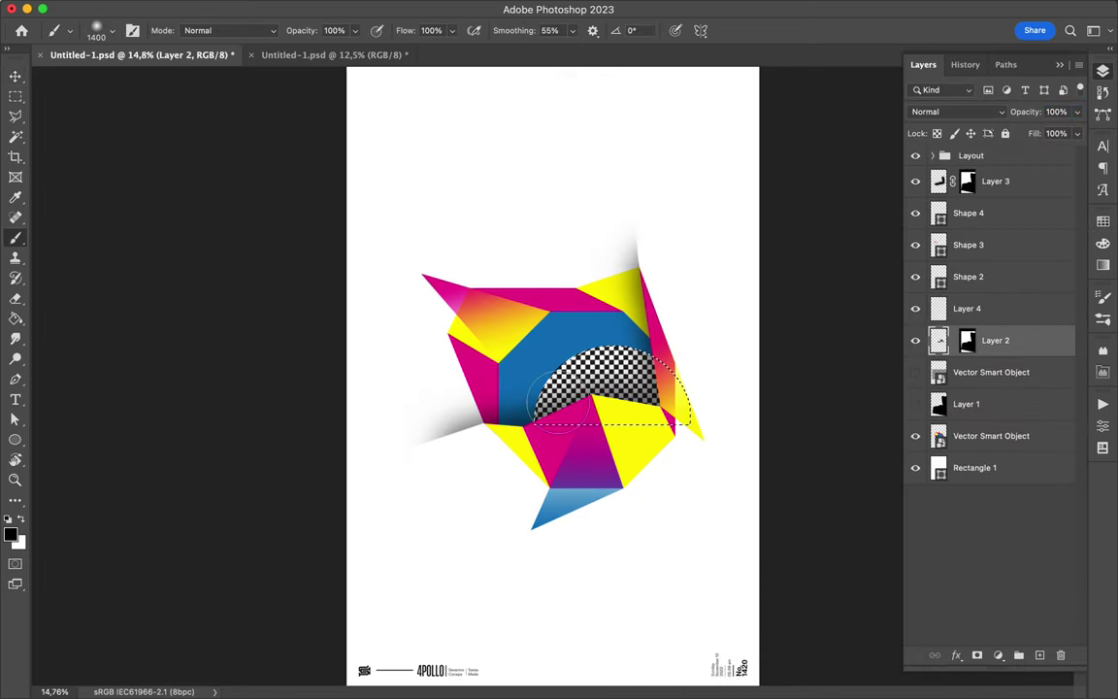
left_click(364, 10)
left_click(611, 267)
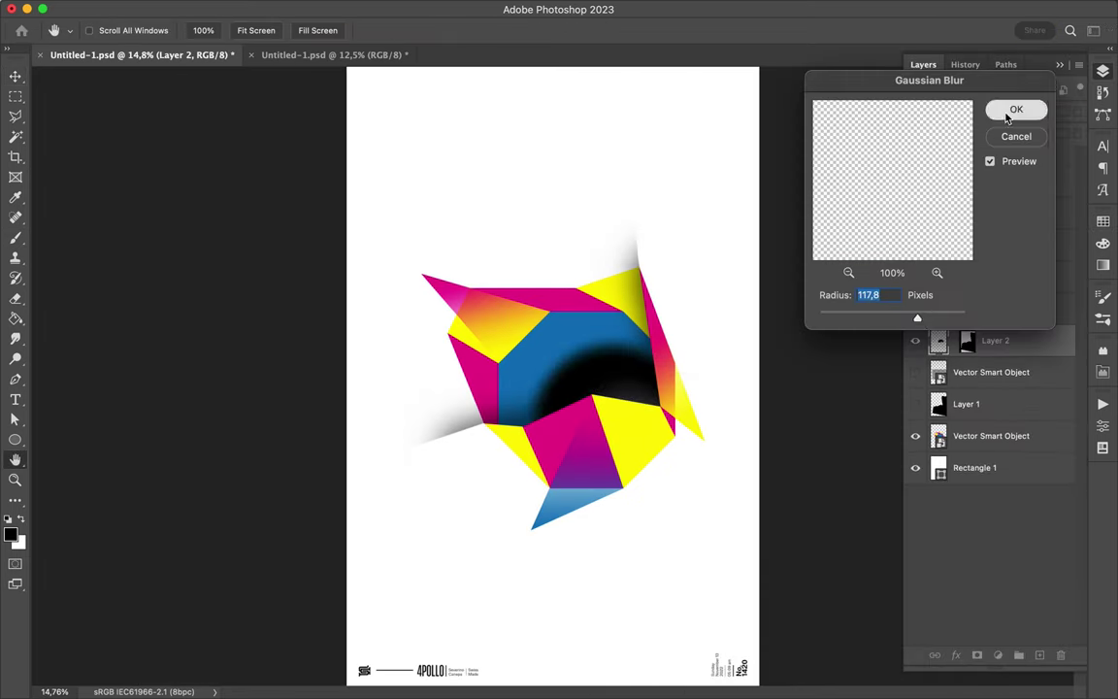
left_click(1014, 110)
- Fill the semicircle selection with black on Layer 4 and soften it with a Gaussian Blur
left_click(923, 311)
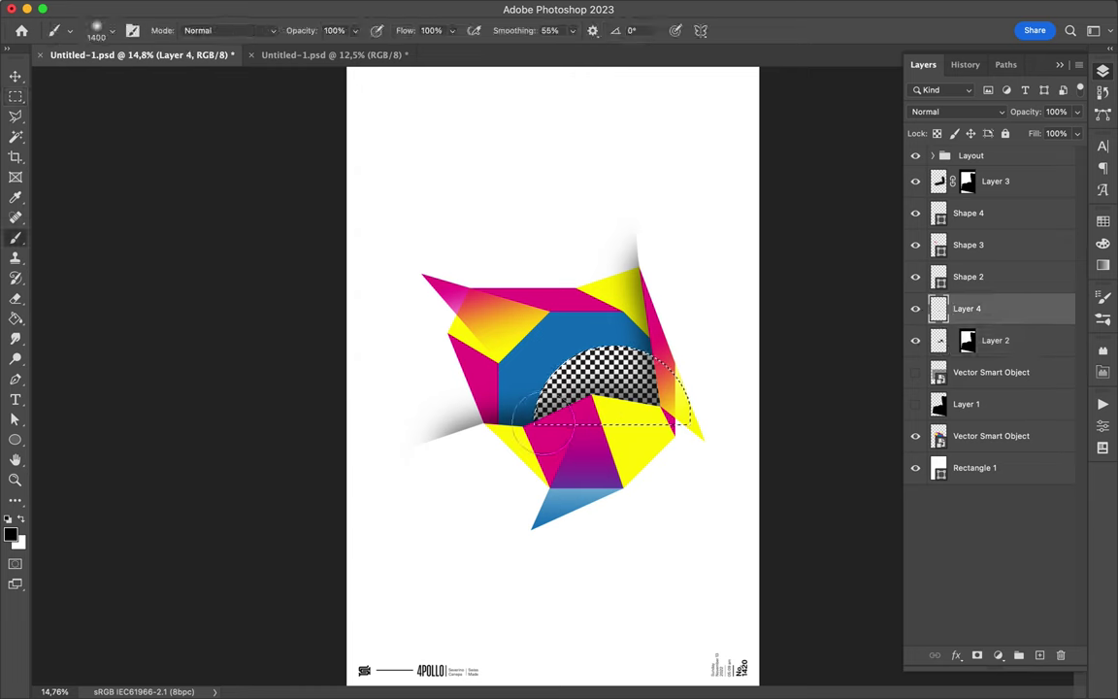
key("alt+BackSpace")
left_click(397, 10)
left_click(616, 265)
left_click(1014, 110)
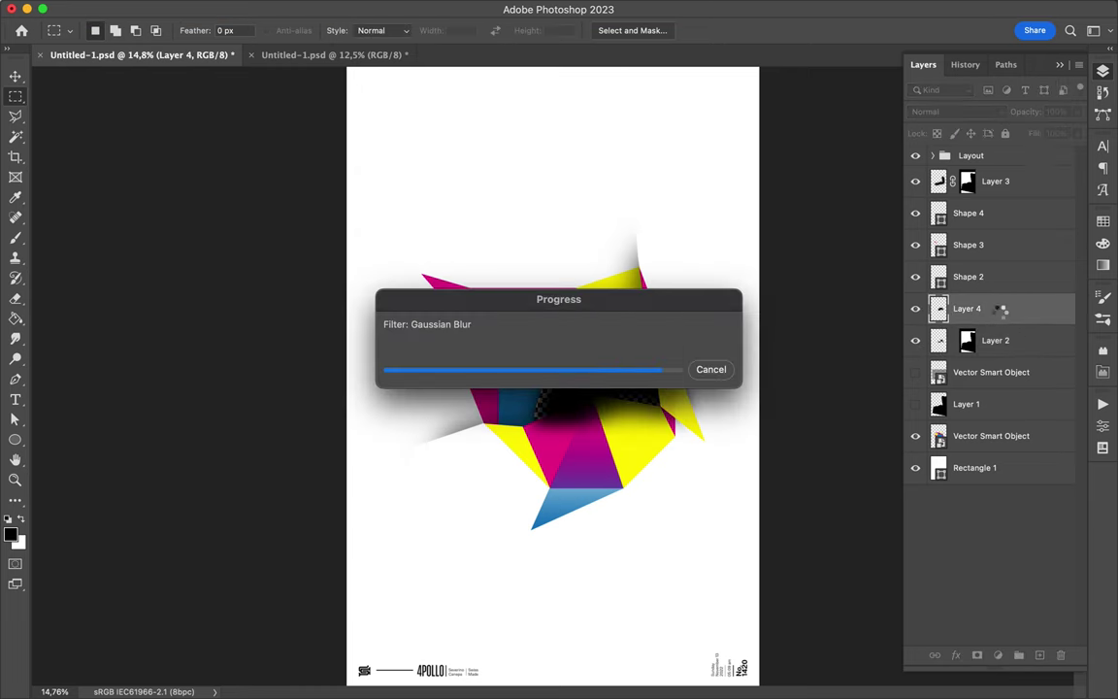
- Set the semicircle's shadow to Multiply at 50% fill, masked to the blue face and placed beneath the checkered semicircle layer
left_click(956, 111)
left_click(908, 167)
left_click_drag(1076, 133, 1040, 157)
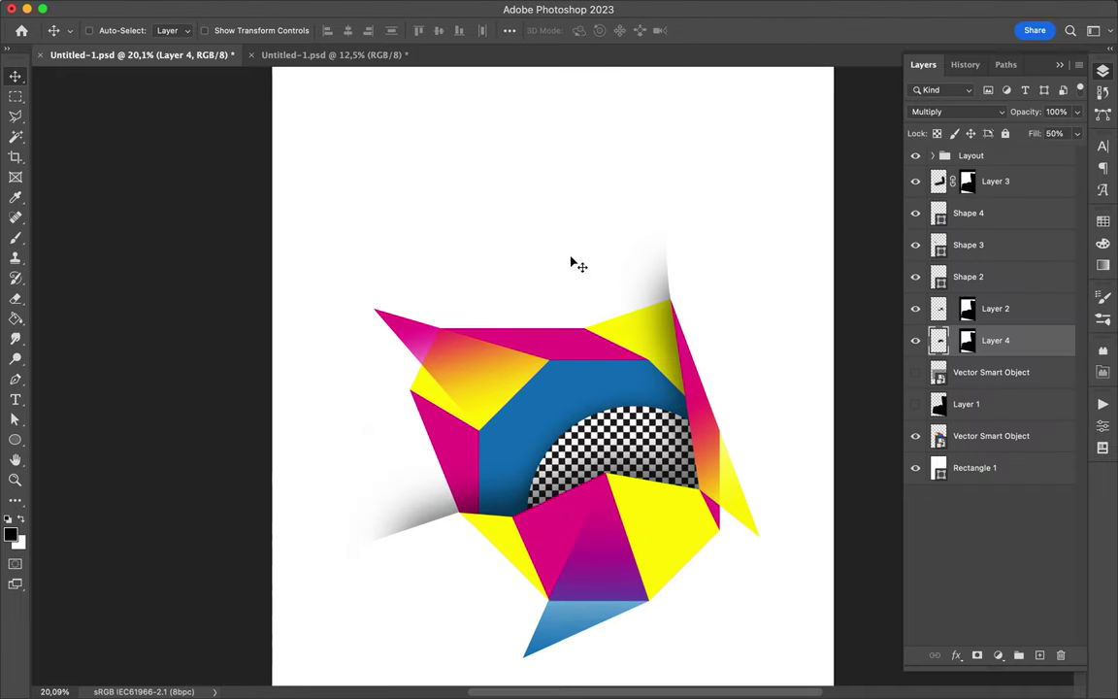
- Show the hidden checkerboard smart object, shift it, and copy a wide rectangular strip of it to a new layer
left_click(990, 371)
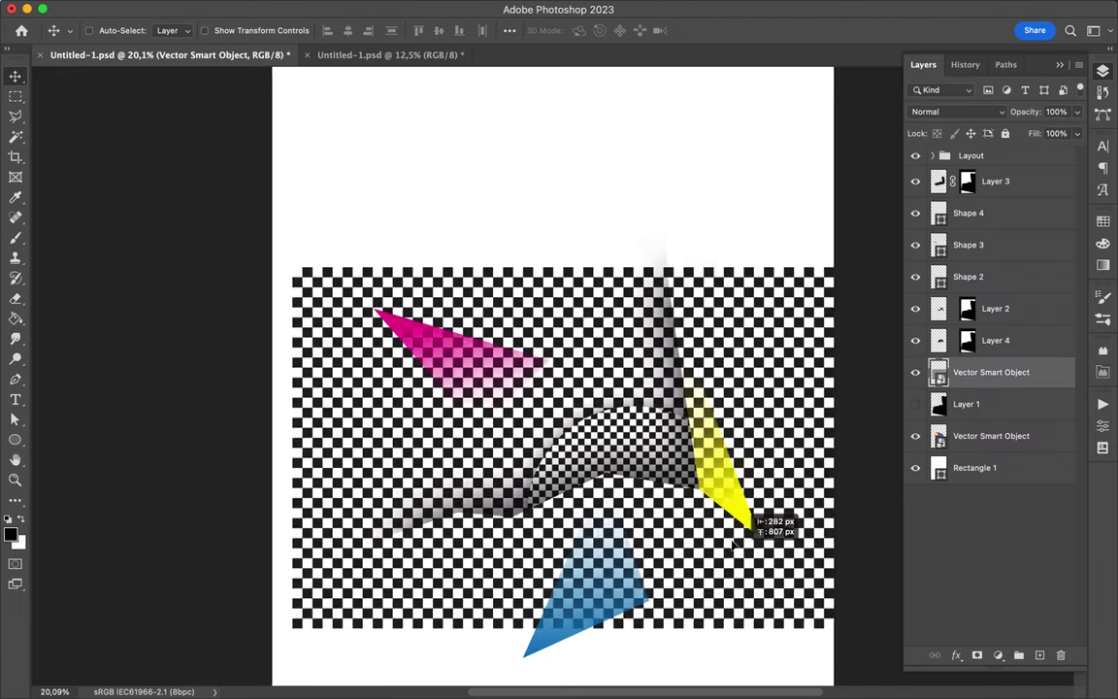
left_click(976, 441)
left_click_drag(975, 441, 975, 362)
key("super+z")
left_click(990, 372)
left_click_drag(787, 356, 782, 489)
key("m")
left_click_drag(759, 408, 759, 401)
key("super+j")
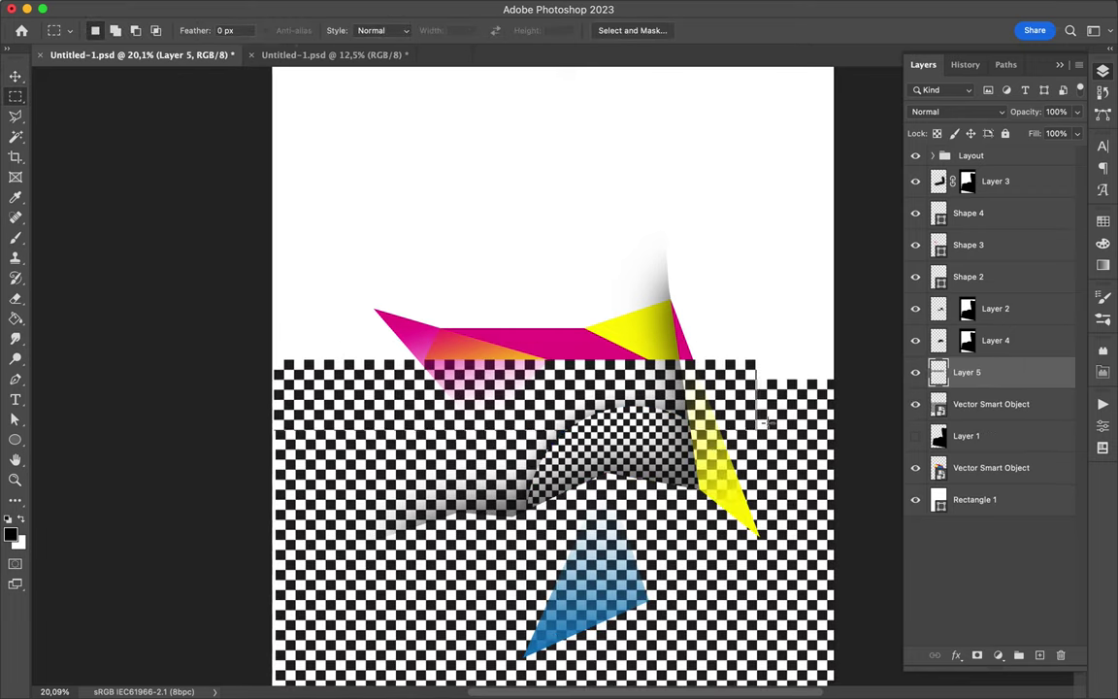
- Hide the full checkerboard, trim the copied strip's edges to a clean row pattern and place it across the figure's upper part
left_click(916, 404)
left_click_drag(337, 447, 303, 429)
left_click_drag(789, 424, 791, 424)
key("v")
left_click_drag(776, 378, 748, 396)
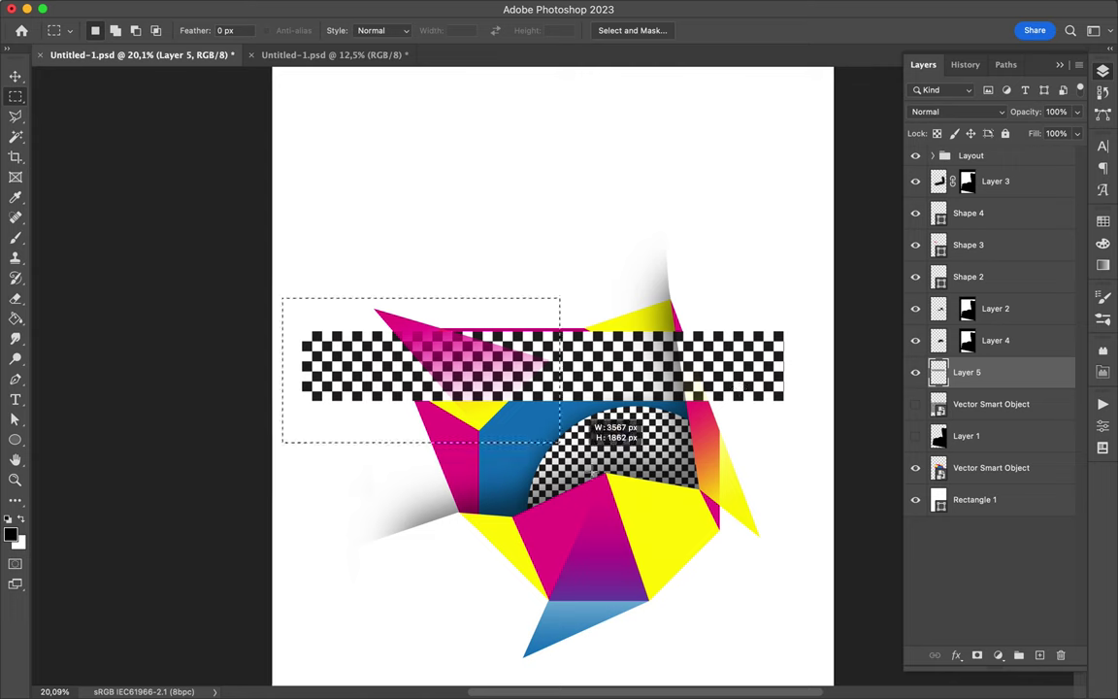
- Split the left part of the checkered strip onto its own layer and place it behind the figure's left side
key("super+x")
key("v")
key("super+v")
left_click_drag(970, 371, 951, 475)
- Load the figure's outline as a selection and paint a soft black shadow along its left side on a new layer
left_click(951, 476, "super")
key("super+shift+alt+n")
key("b")
left_click_drag(408, 388, 485, 505)
key("m")
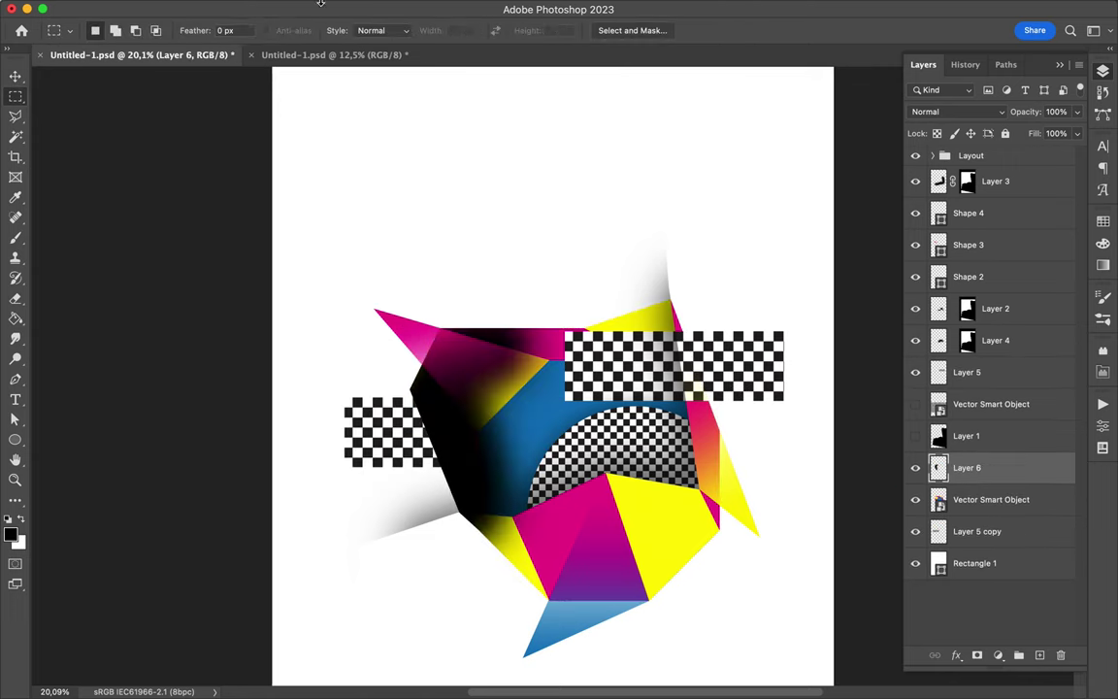
- Blur the painted shadow, clip it to the left checkered piece beneath the figure, and adjust its blend mode and fill opacity
key("super+ctrl+f")
left_click_drag(961, 467, 966, 517)
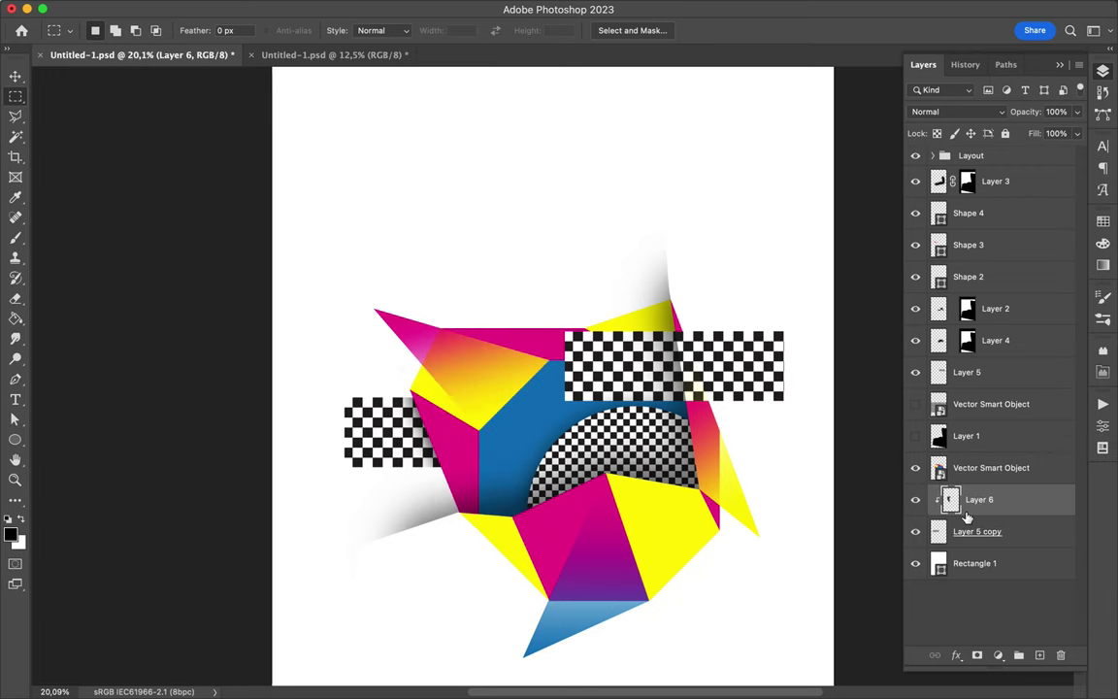
left_click(956, 112)
left_click(855, 147)
left_click(1075, 134)
- Align the right checkered strip's left edge with the left corner of the upper yellow face
left_click_drag(772, 344, 790, 342)
scroll(575, 299, "up", 3)
scroll(575, 299, "up", 2)
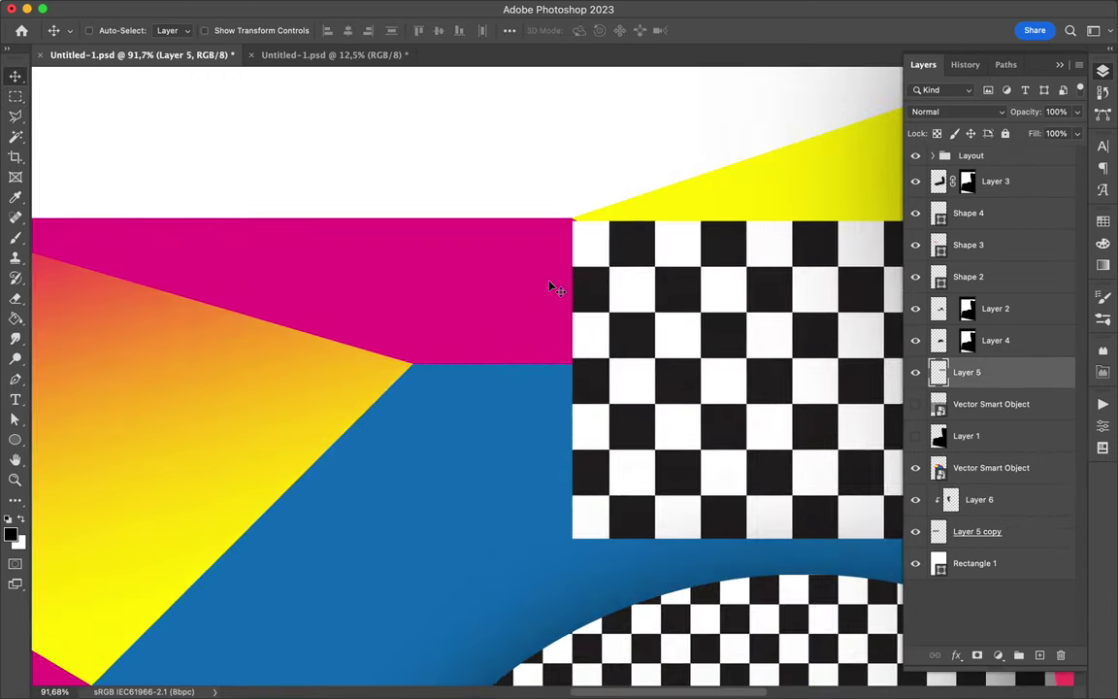
- Draw a large circle about 7962 px in diameter covering the figure and the poster's lower half
scroll(555, 288, "down", 5)
scroll(512, 471, "down", 2)
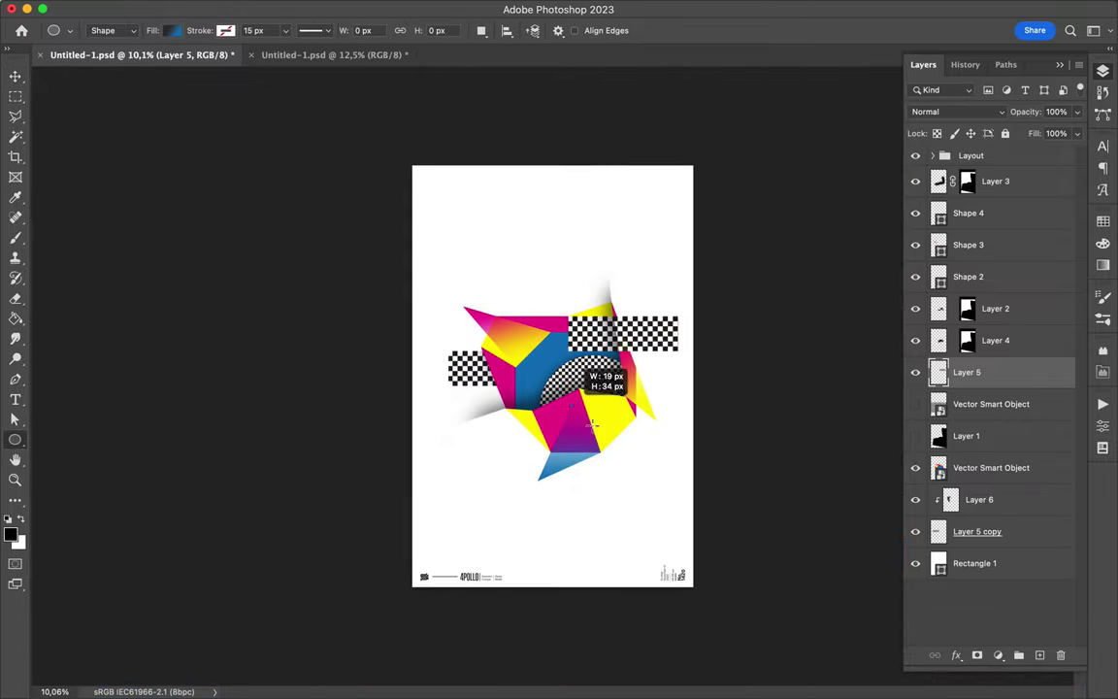
left_click_drag(416, 250, 783, 559)
- Fill the large circle with a linear gradient fading from magenta to fully transparent
key("a")
left_click(1102, 220)
left_click(919, 261)
left_click(231, 30)
left_click(195, 60)
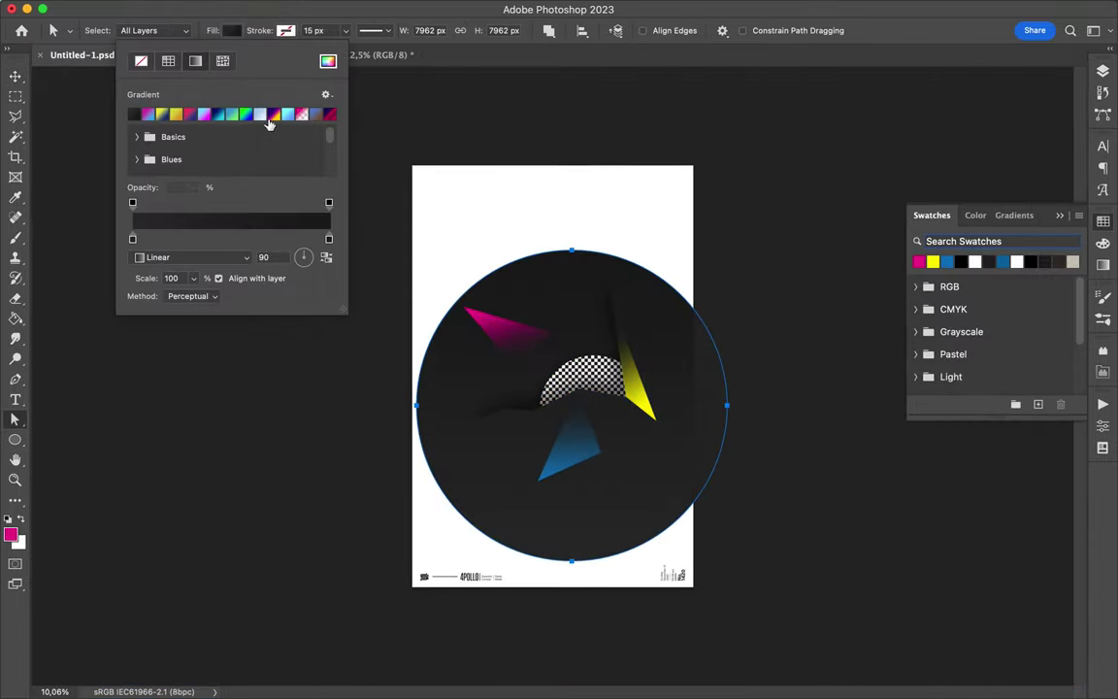
double_click(132, 239)
left_click(853, 232)
left_click(132, 203)
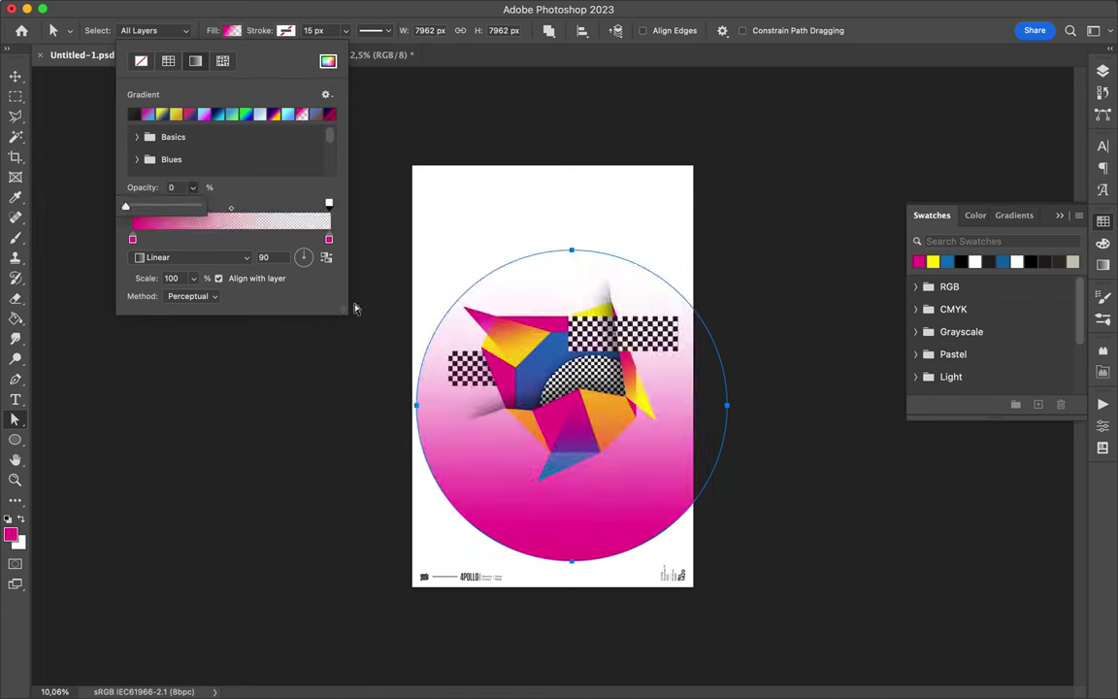
key("Return")
scroll(601, 442, "up", 1)
left_click_drag(576, 232, 405, 484)
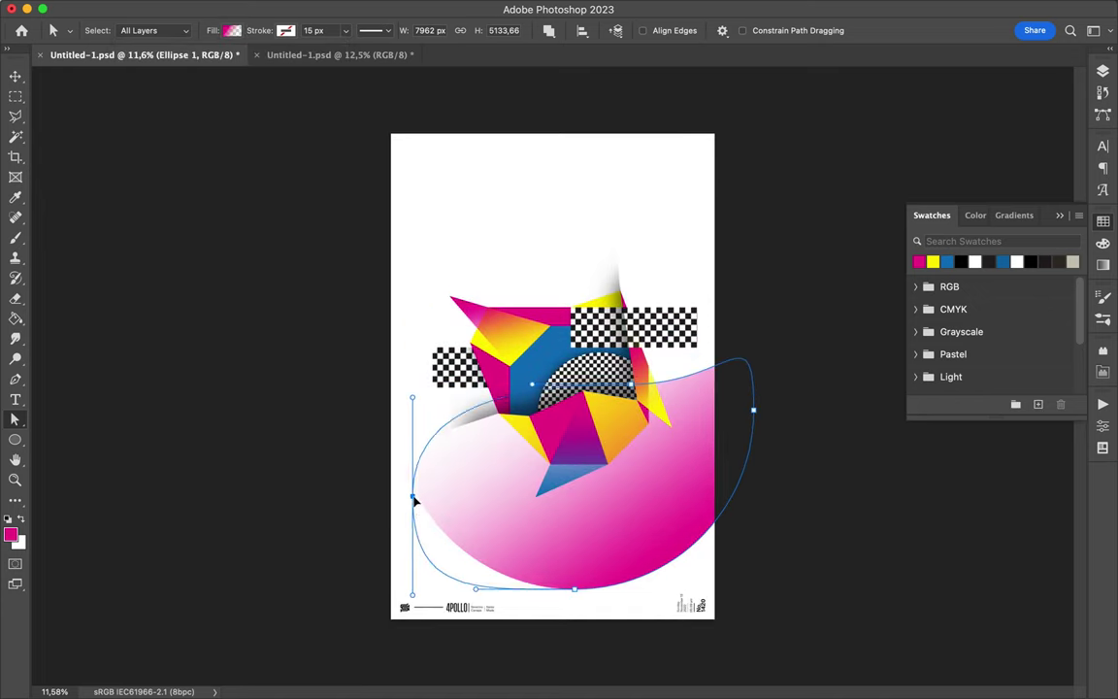
key("v")
key("ctrl+z")
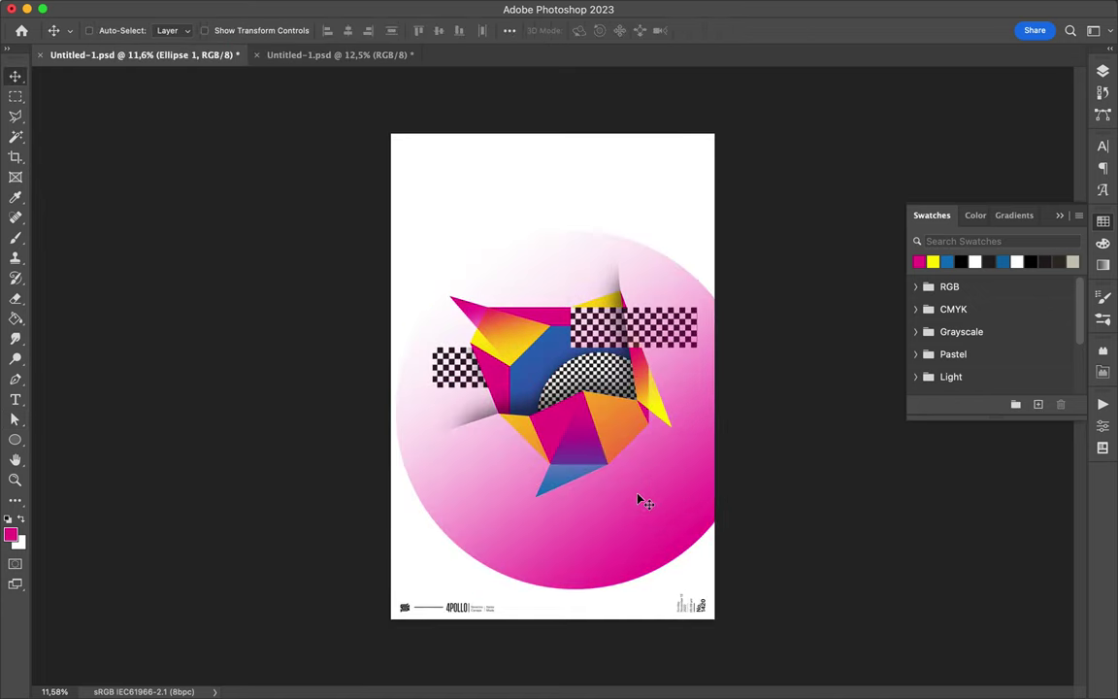
- Enlarge the magenta gradient circle and shift it up so it runs off the poster's left and top edges
key("ctrl+t")
left_click_drag(392, 409, 288, 407)
left_click_drag(519, 405, 524, 330)
key("Return")
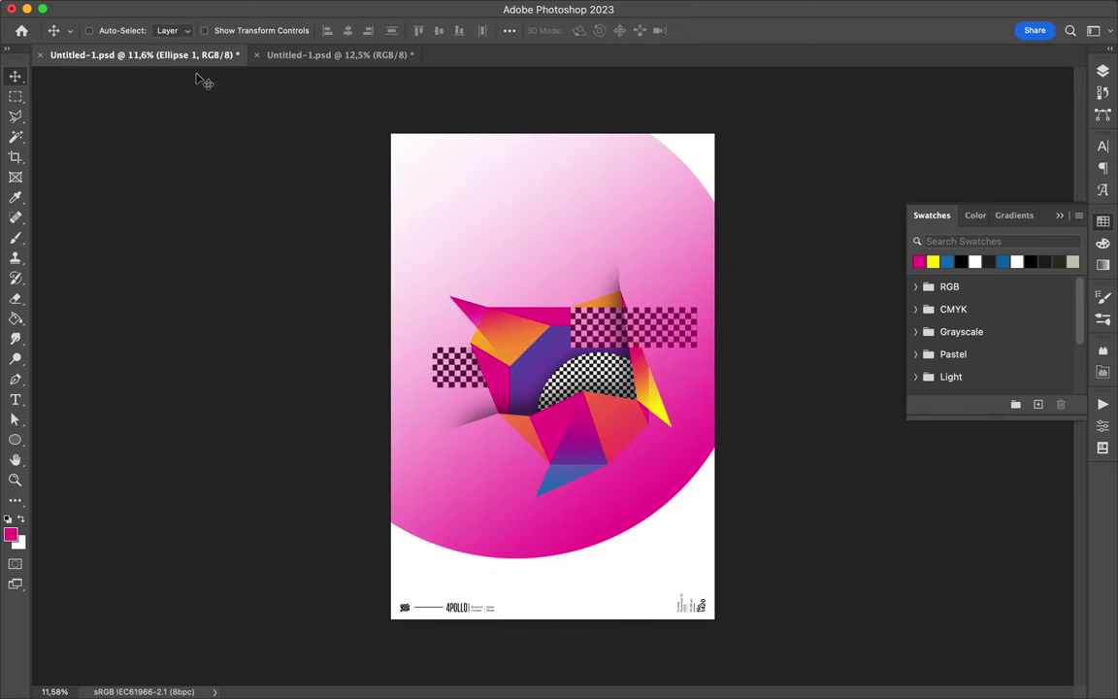
- Move the large circle's layer directly above the white background rectangle and rasterize it
key("F7")
left_click_drag(966, 382, 966, 579)
key("b")
right_click(569, 432)
right_click(997, 563)
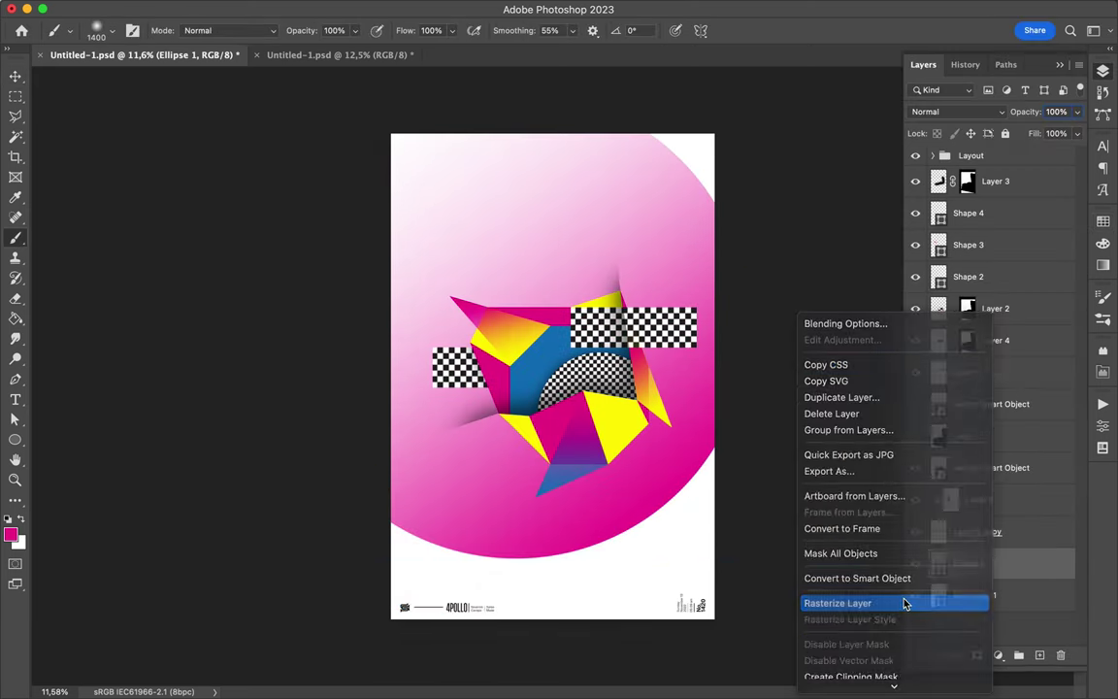
left_click(904, 602)
- Fade out the large circle's upper and middle areas with a soft 4280 px eraser at 53% opacity
right_click(568, 367)
key("Escape")
key("e")
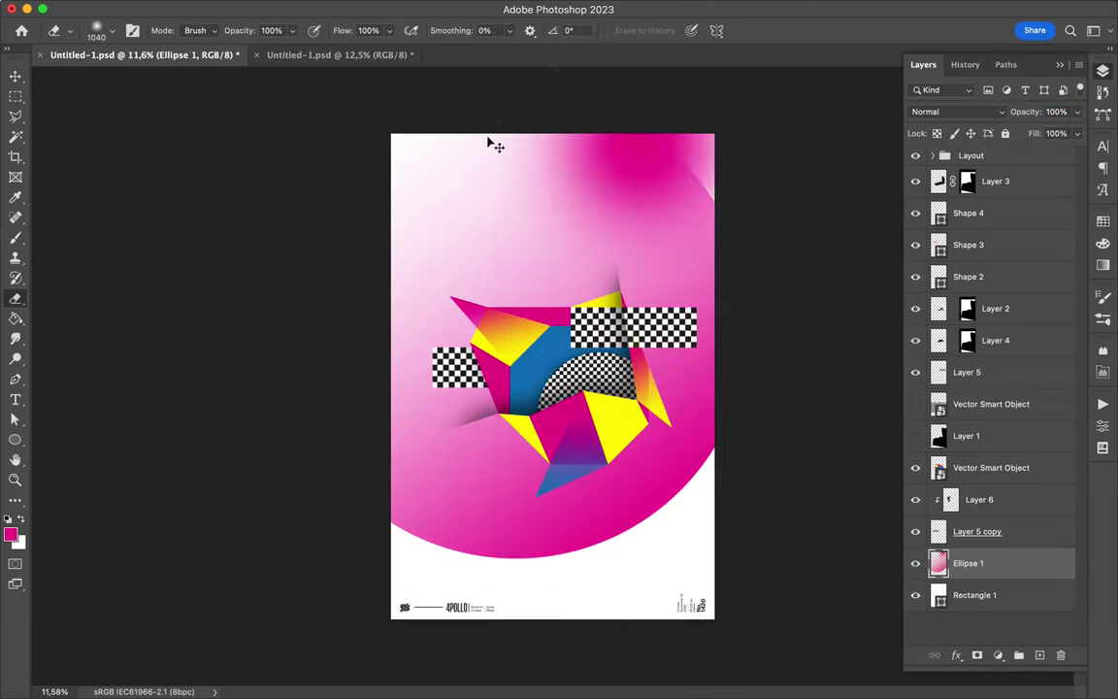
right_click(497, 170)
left_click(291, 32)
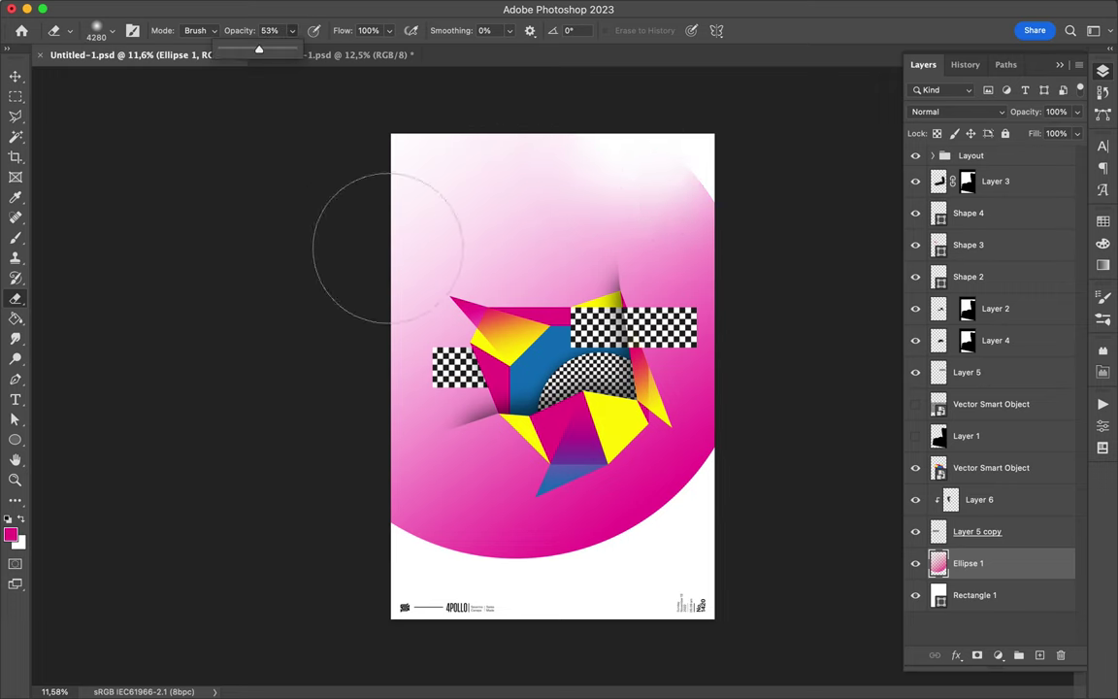
left_click_drag(387, 248, 607, 153)
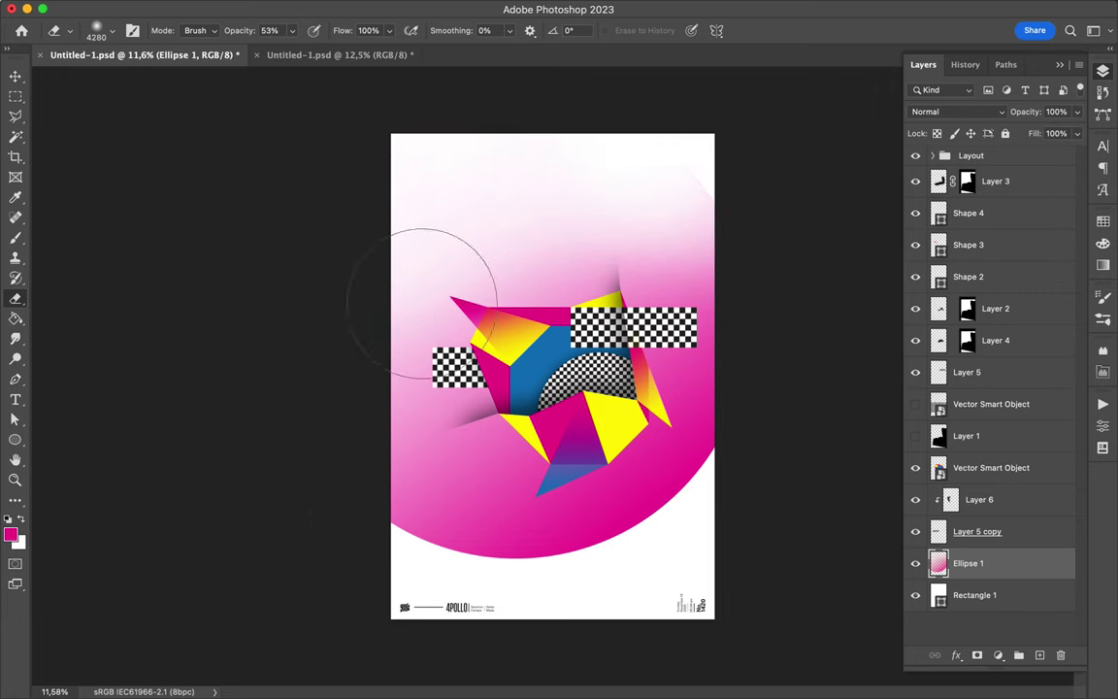
left_click_drag(427, 262, 735, 297)
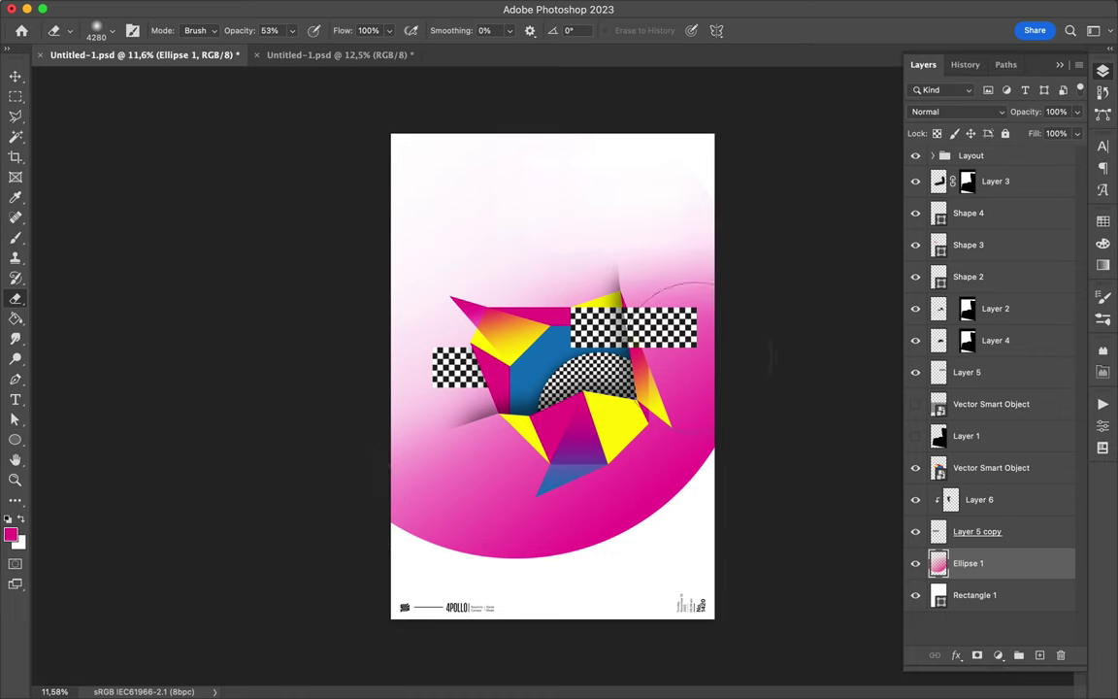
mouse_move(359, 340)
left_mouse_down()
mouse_move(362, 329)
mouse_move(759, 354)
left_mouse_up()
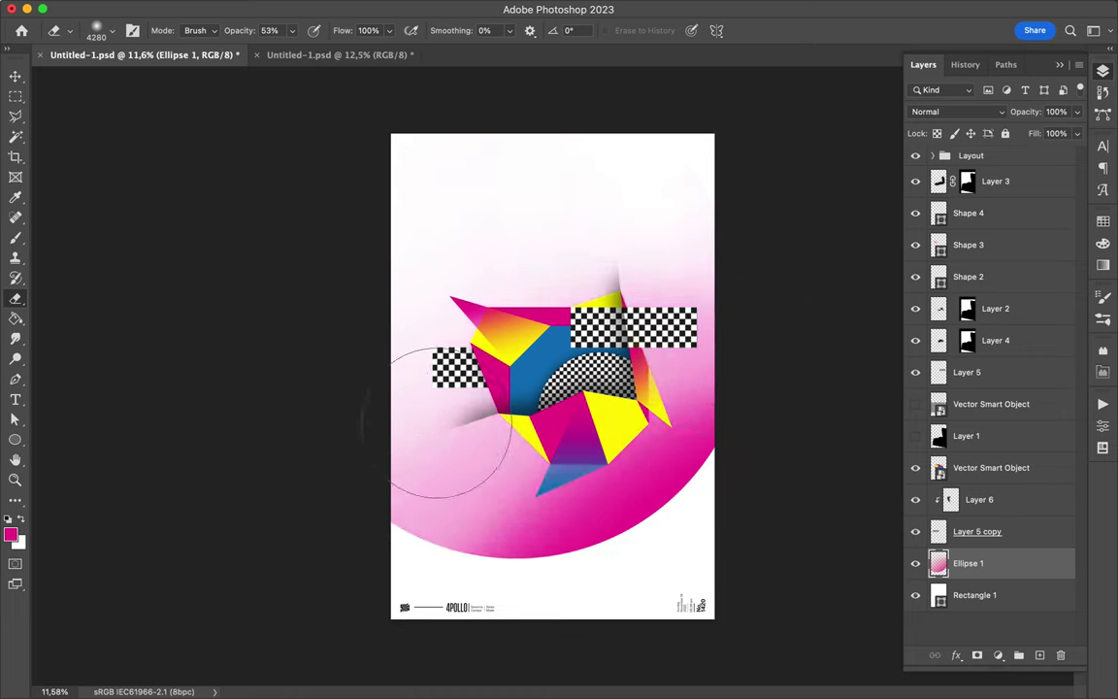
mouse_move(442, 393)
left_mouse_down()
mouse_move(474, 350)
mouse_move(665, 253)
left_mouse_up()
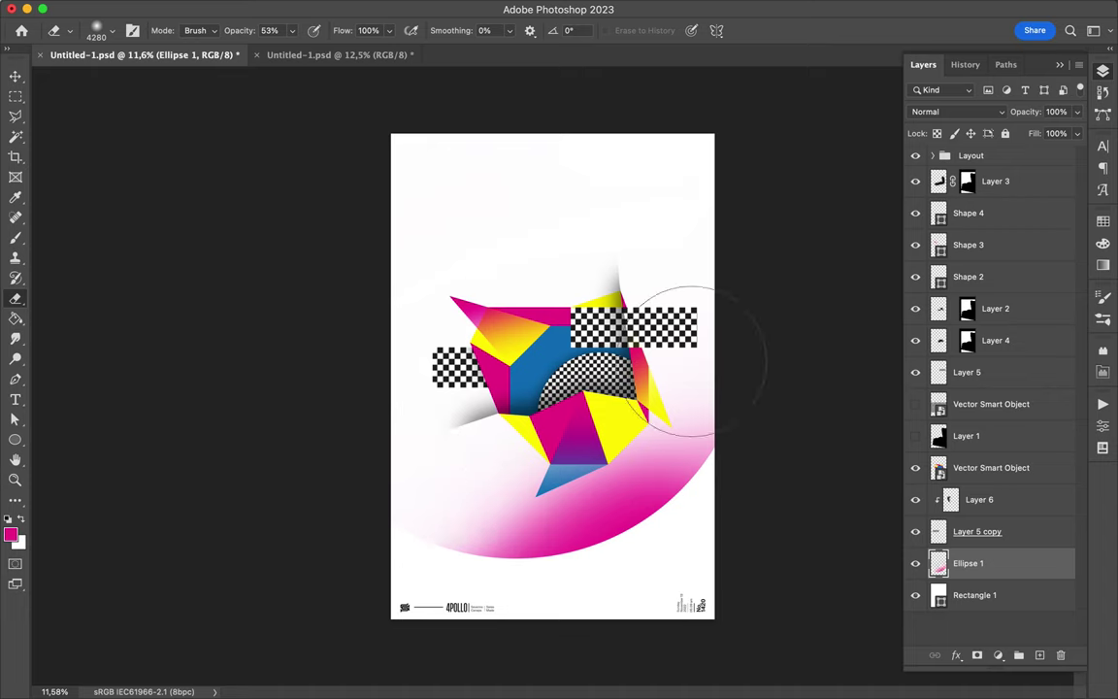
- Draw a second circle about 3380 px in diameter and move it behind the figure's upper-left part
key("v")
scroll(590, 408, "up", 6)
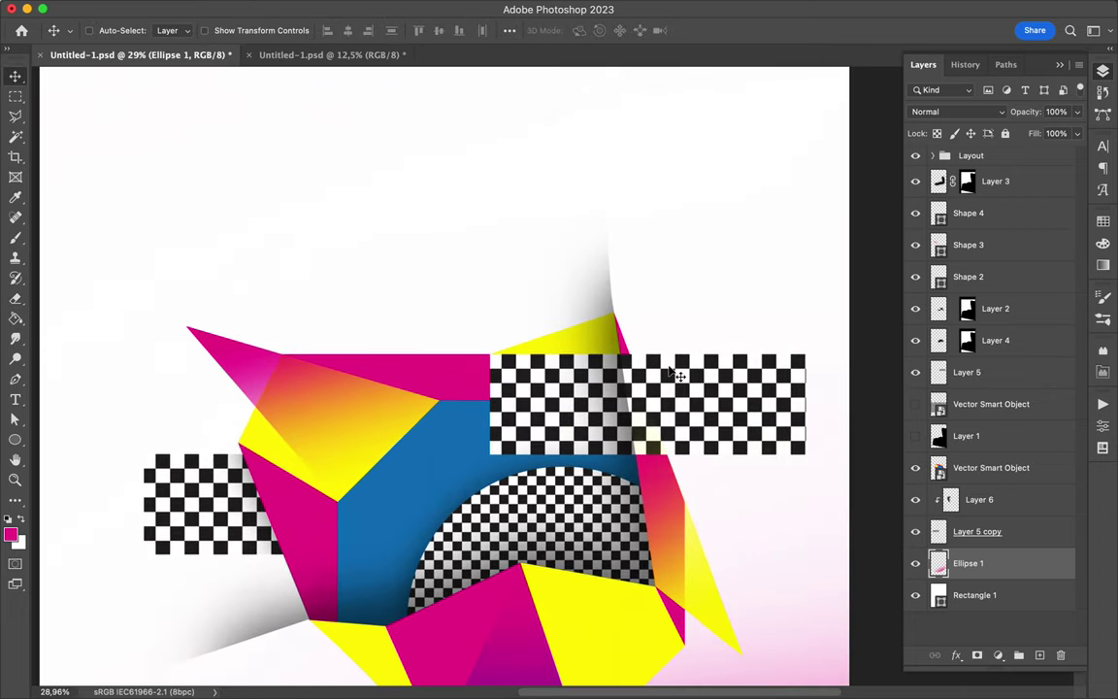
left_click_drag(726, 517, 637, 612)
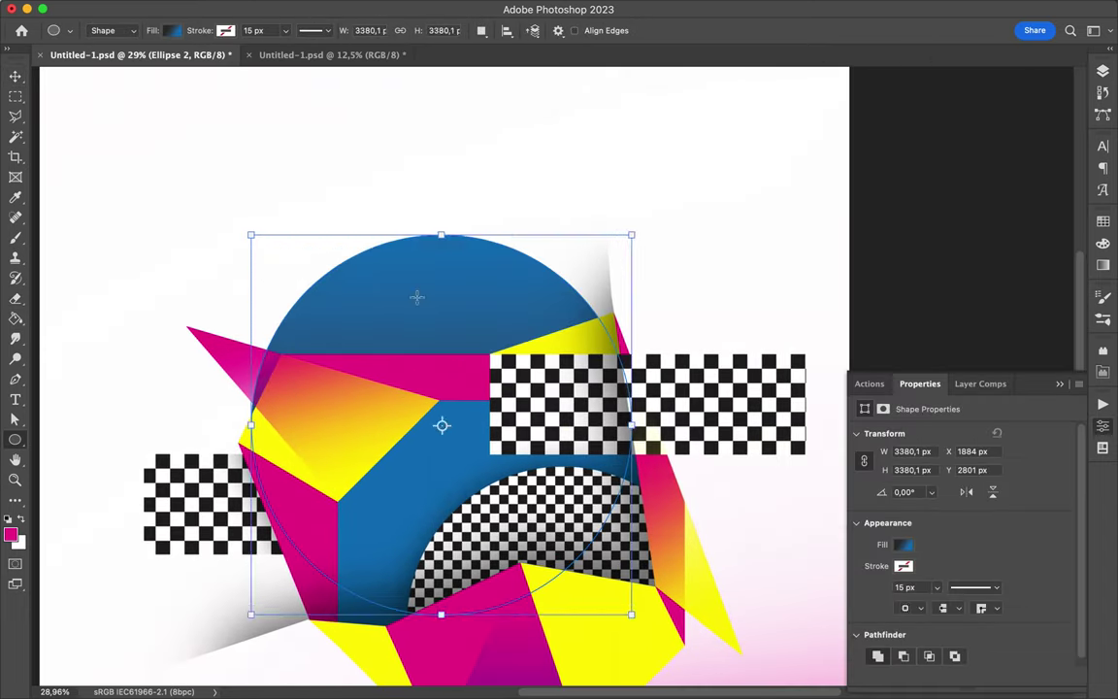
key("a")
left_click_drag(442, 425, 362, 352)
- Fill the second circle with a diagonal linear gradient fading from blue to 0% opacity
left_click(174, 30)
double_click(132, 239)
left_click(848, 234)
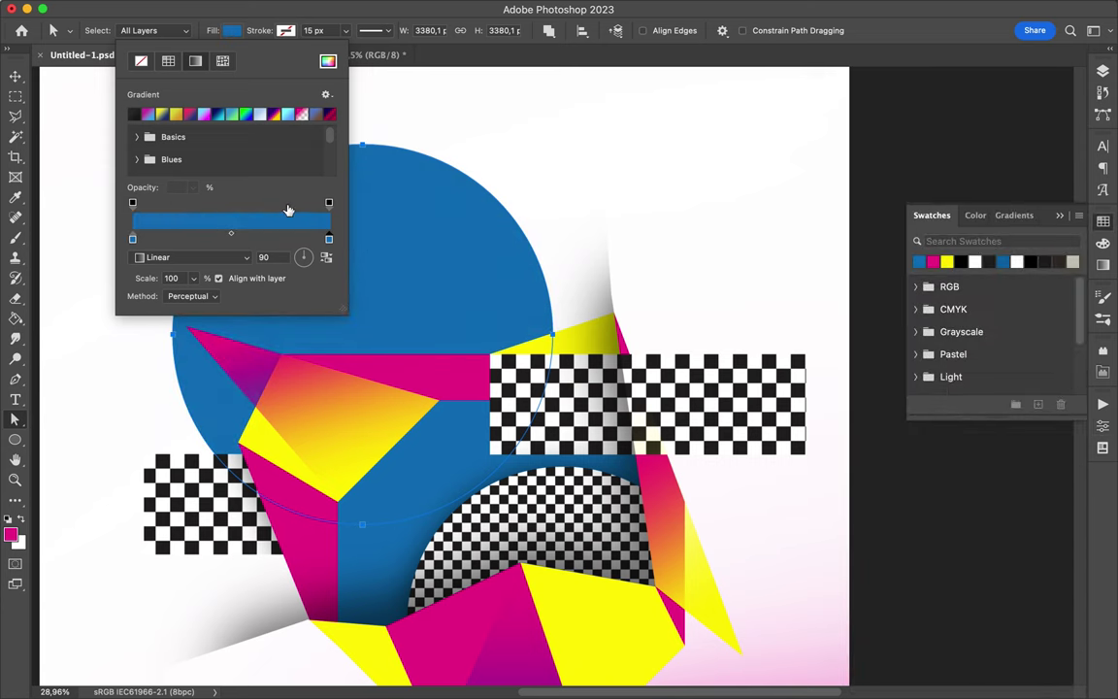
left_click(329, 203)
type("0")
left_click(308, 261)
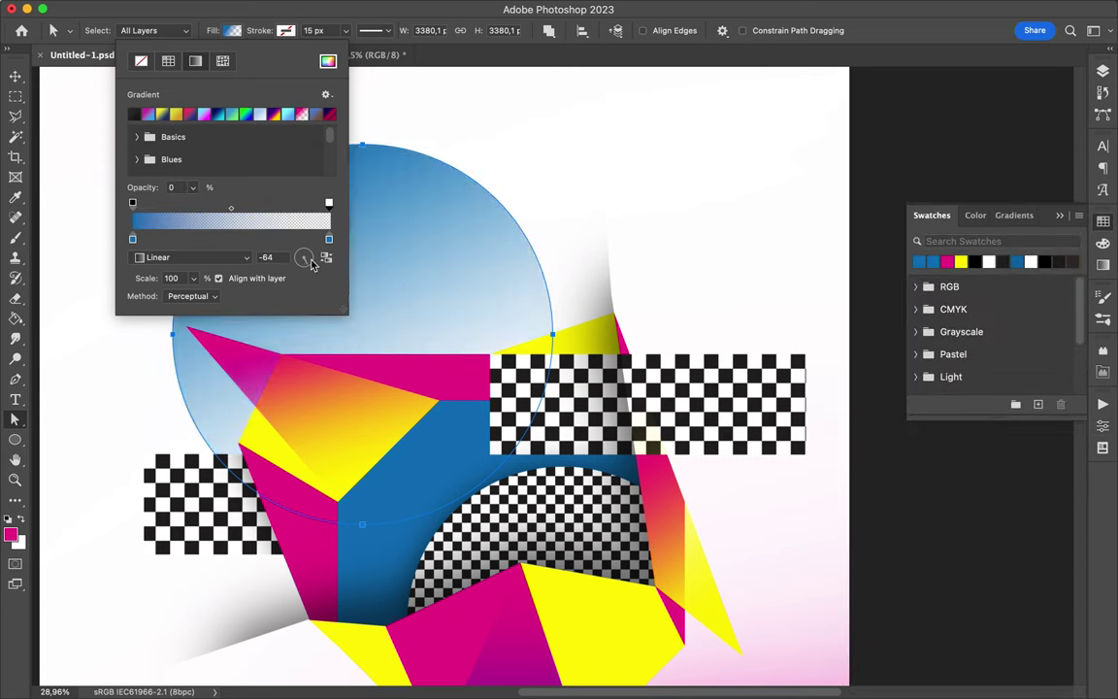
key("Return")
- Reposition the blue gradient circle so it overlaps the poster's left edge above the left checkered piece
key("v")
left_click_drag(353, 240, 291, 194)
scroll(437, 388, "down", 5)
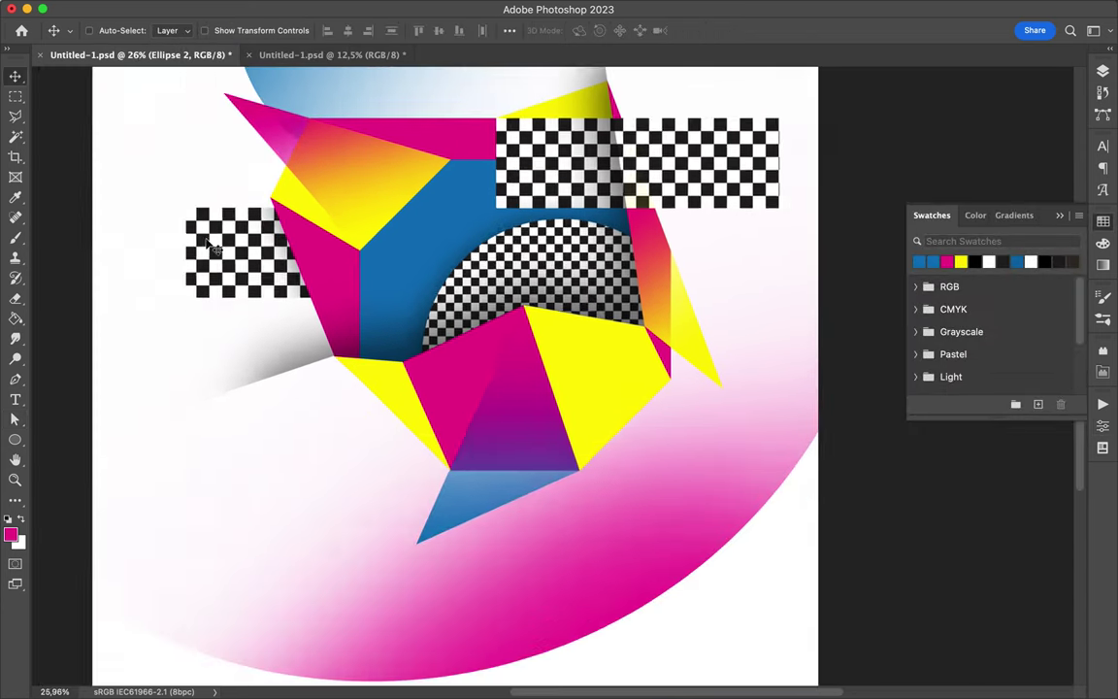
key("super+0")
scroll(367, 162, "up", 2)
left_click_drag(367, 163, 433, 260)
left_click(432, 669)
key("space")
key("space")
left_click(563, 610)
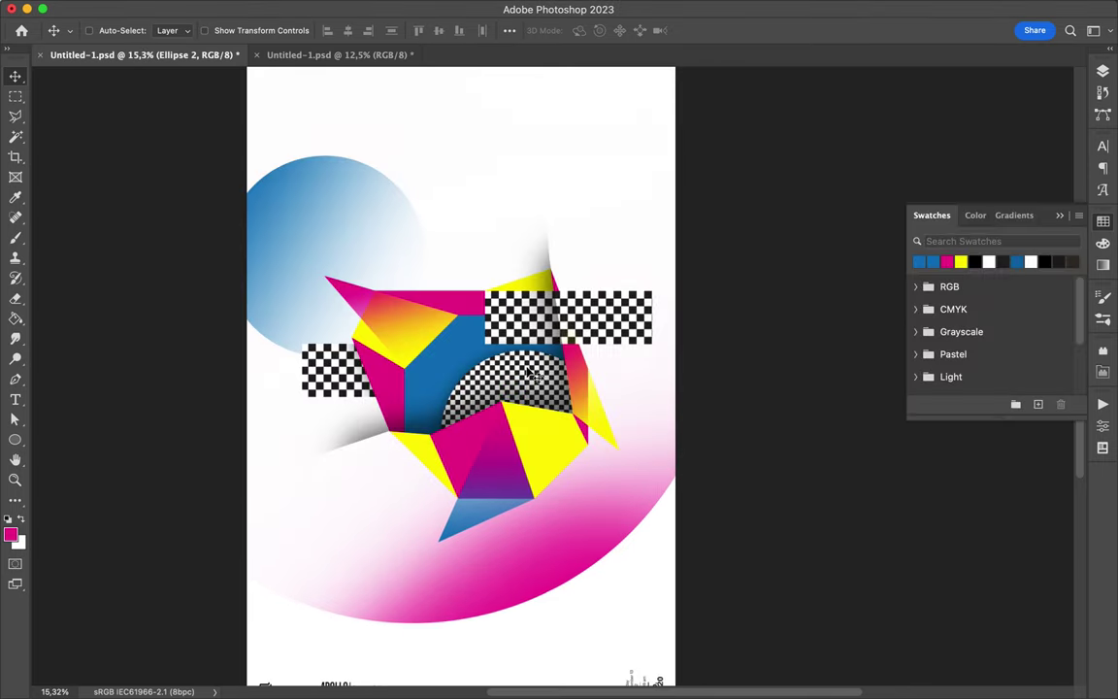
- Copy a triangular piece of the right checkered rectangle onto a new layer and move that layer above the figure's shape layers
key("ctrl+j")
key("v")
key("F7")
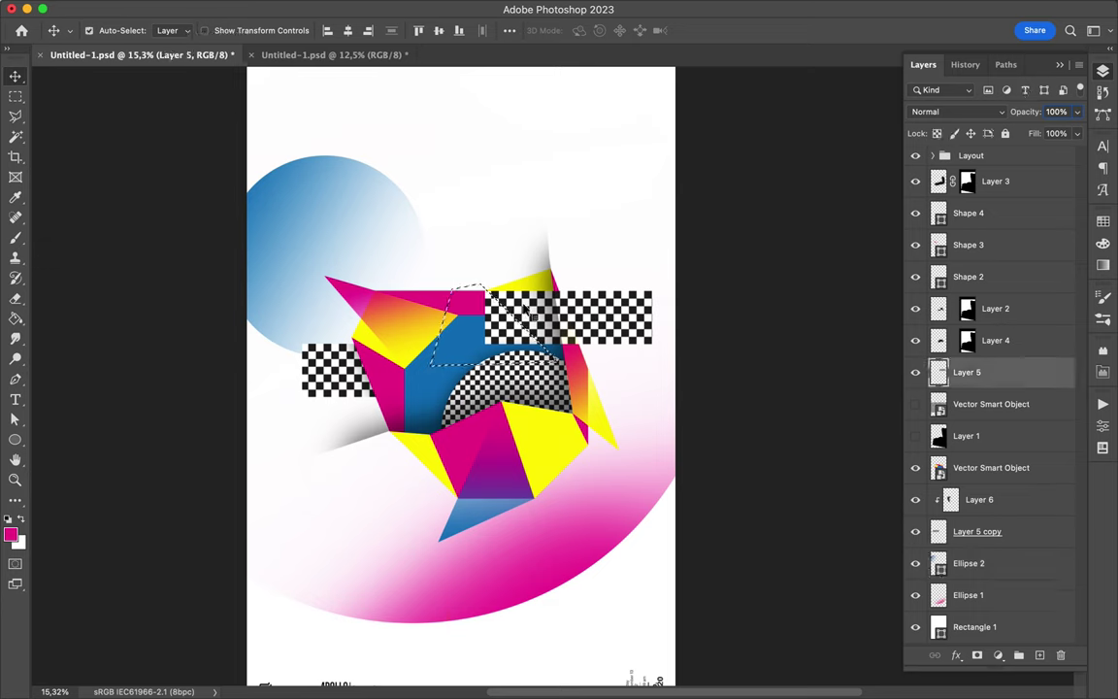
left_click_drag(453, 296, 495, 354)
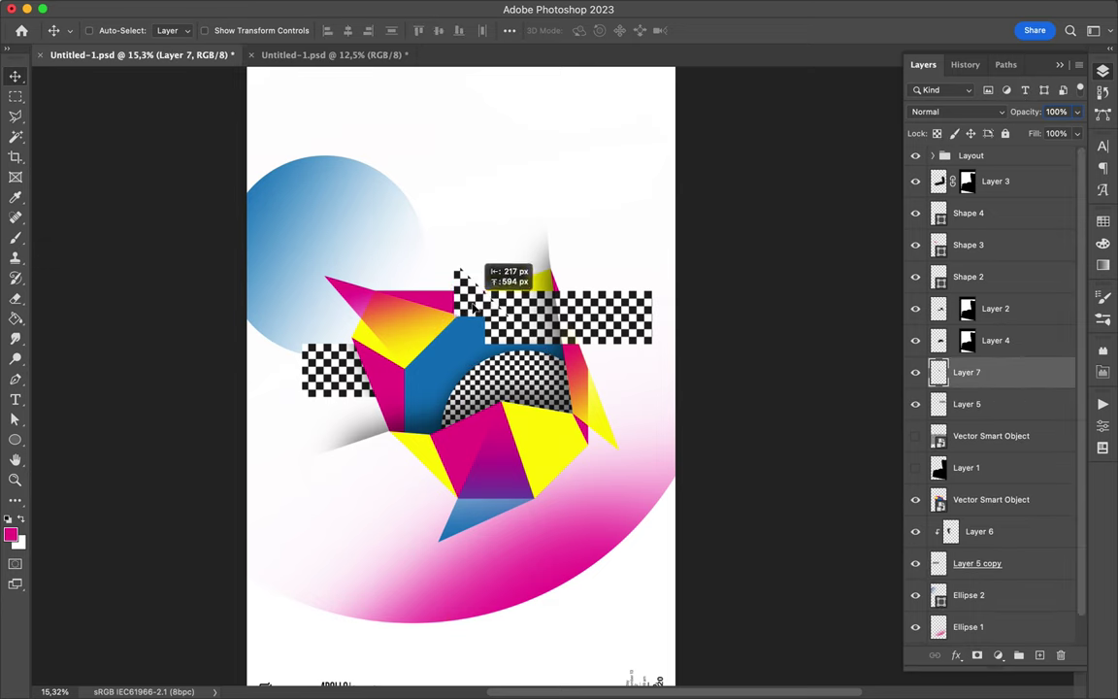
left_click_drag(969, 201, 1043, 246)
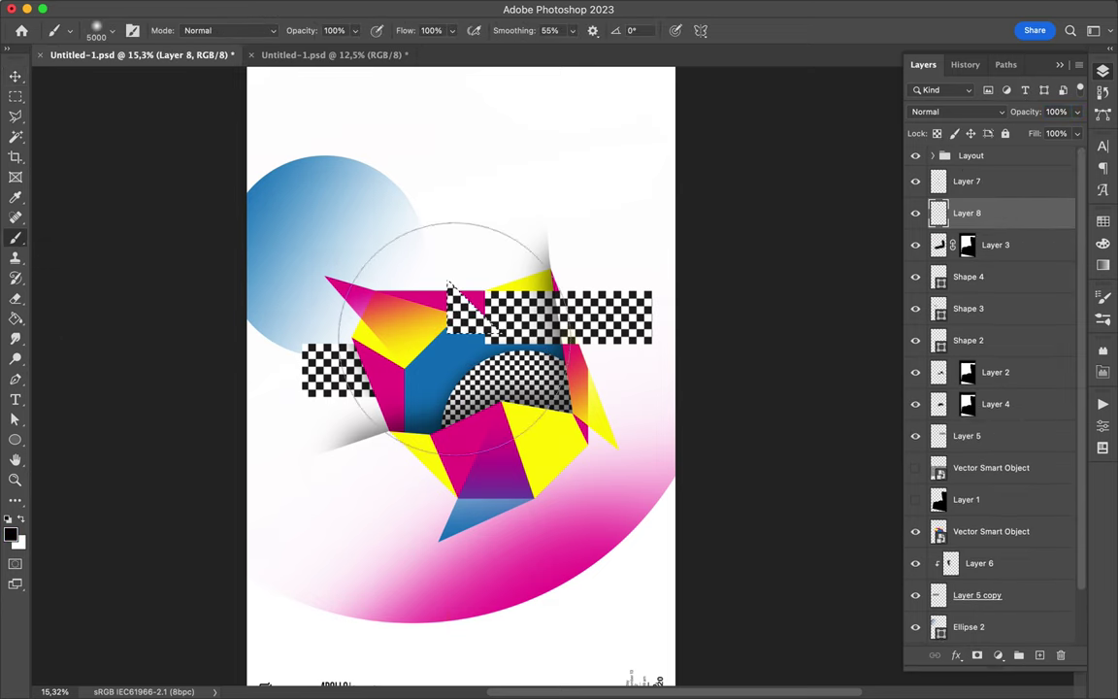
- Add a soft black shadow beneath the checkered triangle, position both over the rectangle's left end, and shift the checkered semicircle left
key("ctrl+alt+f")
left_click(1014, 112)
left_click(1077, 133)
left_click_drag(464, 304, 466, 305)
left_click(481, 333, "shift")
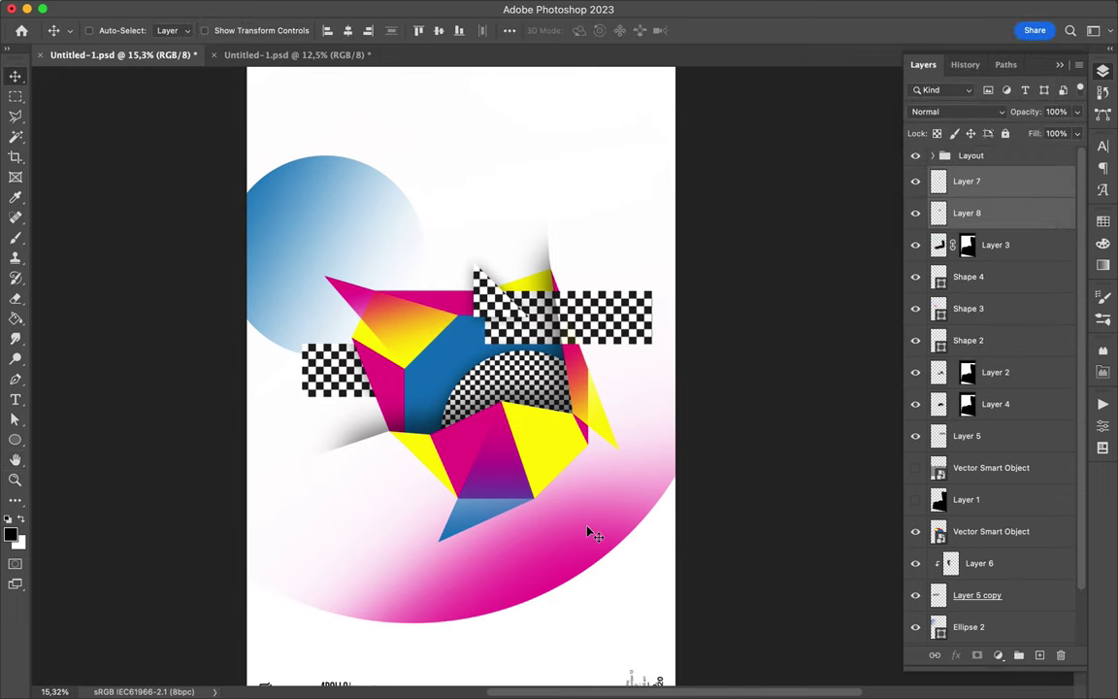
left_click_drag(504, 378, 473, 386)
- Draw a triangle about 2143 × 2677 px with the Pen tool, rising above the figure's upper edge
key("p")
left_click(500, 152)
left_click(418, 308)
left_click(549, 299)
left_click(500, 153)
- Fill the triangle with a 90° linear gradient fading from yellow to 0% opacity and shift it slightly down and right
left_click(173, 30)
left_click(1103, 264)
left_click(173, 30)
double_click(72, 239)
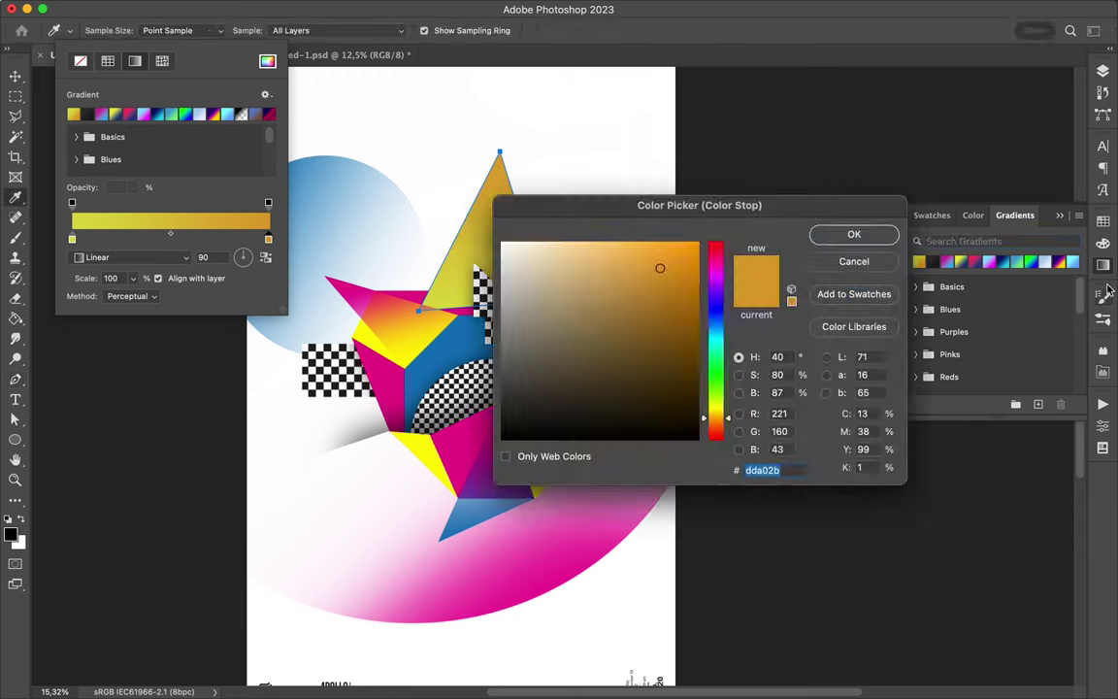
left_click(670, 272)
left_click(854, 234)
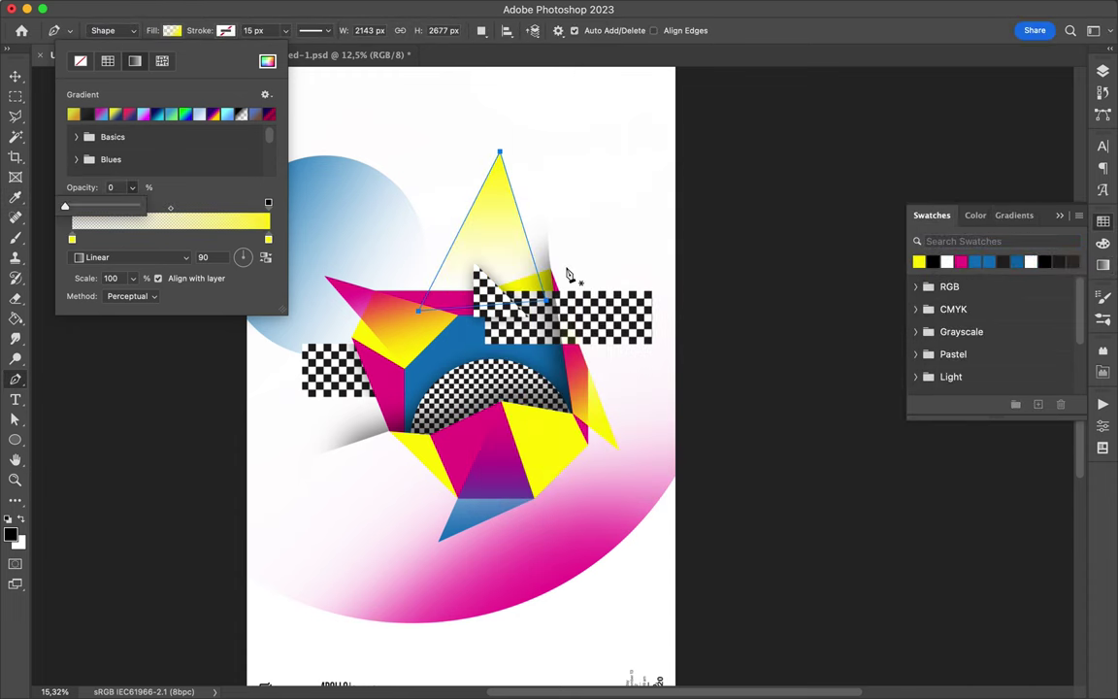
key("Return")
key("v")
left_click_drag(505, 231, 520, 256)
- Draw a second triangle beside the yellow gradient triangle, overlapping the right checkered rectangle, and fill it with magenta
key("p")
left_click(613, 264)
key("F7")
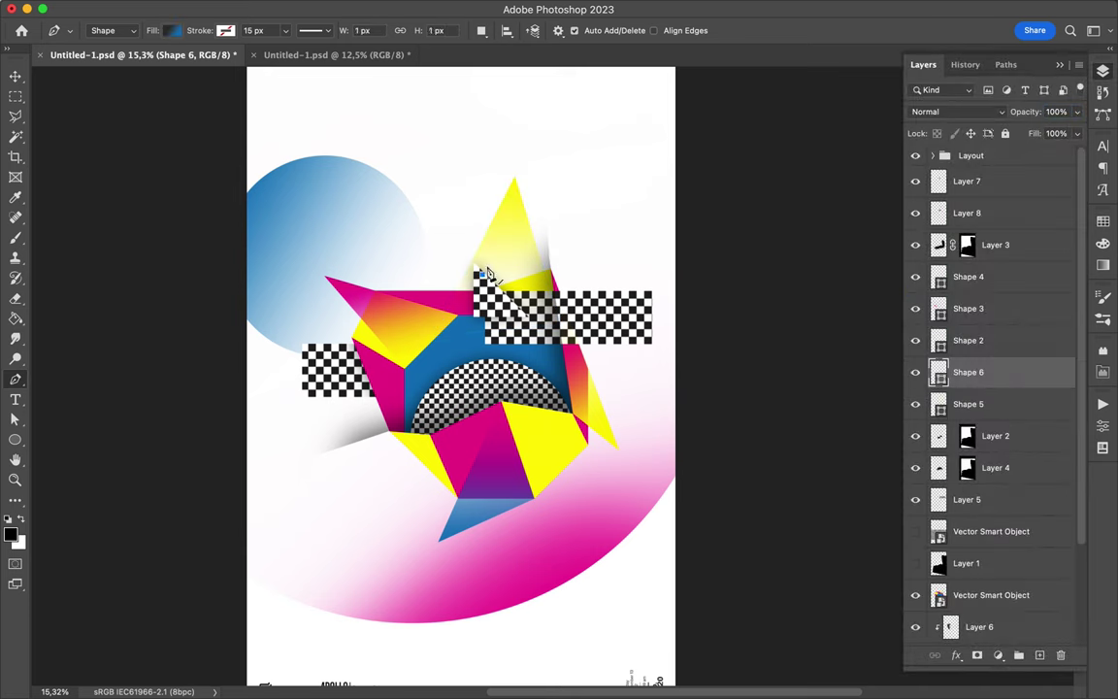
key("v")
key("F7")
left_click(918, 261)
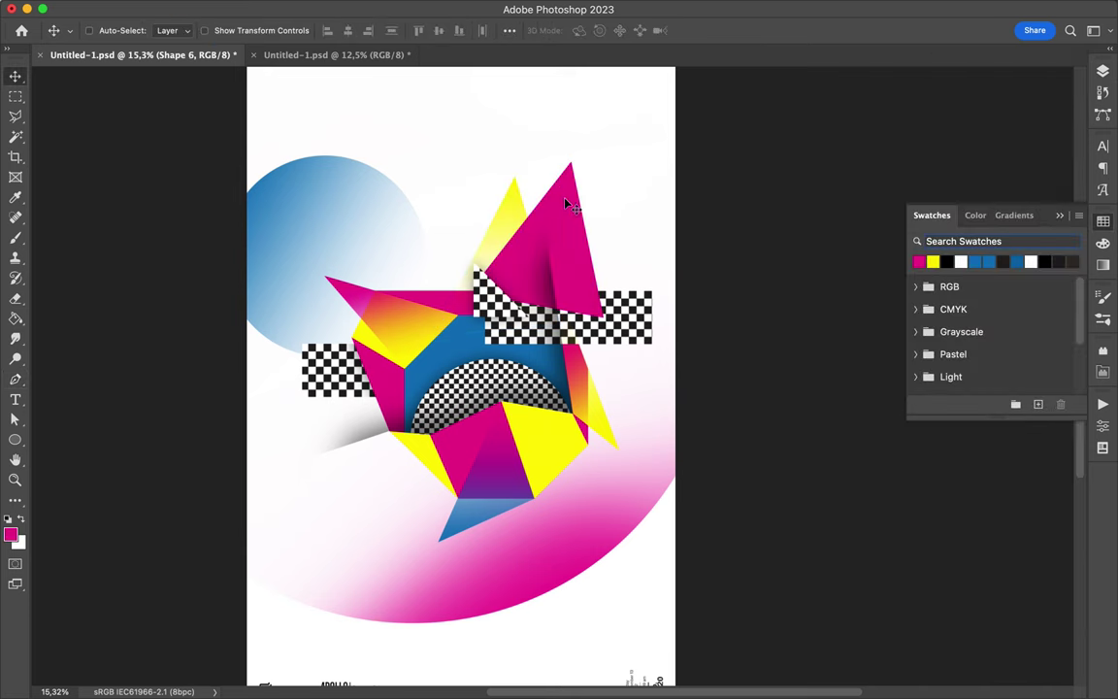
- Scale down the magenta triangle and fit it against the checkered triangle's diagonal edge
key("super+t")
left_click_drag(609, 170, 579, 223)
key("Return")
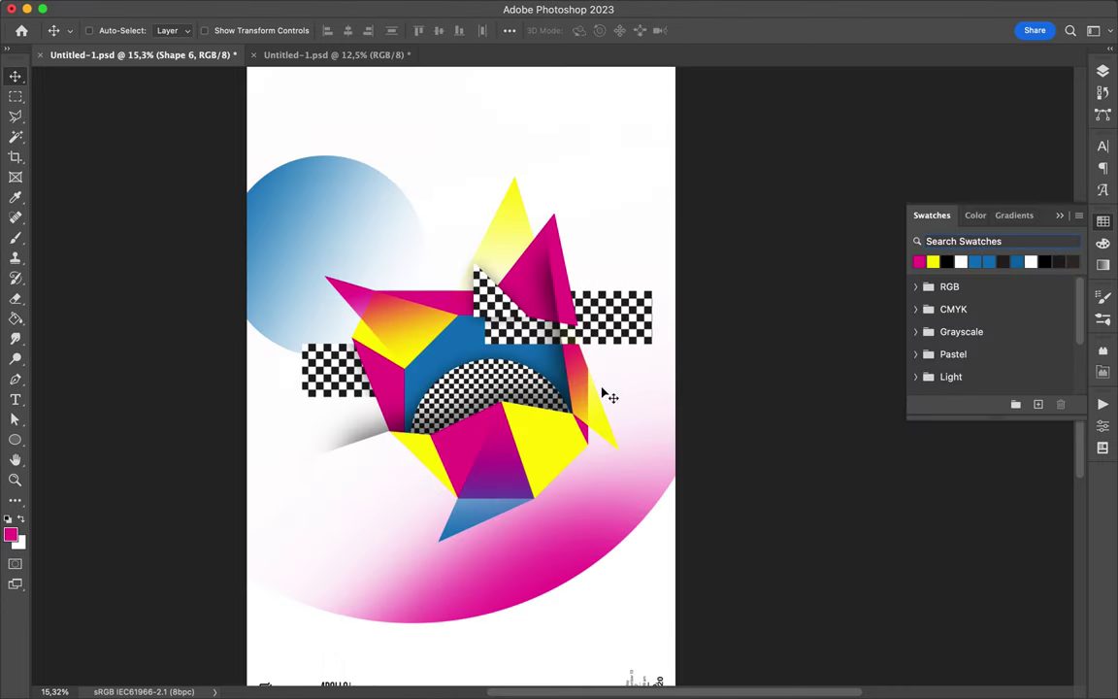
- Draw a magenta circle on the figure's left yellow face and a smaller one, about 160 px, for the right yellow face
key("u")
left_click_drag(401, 331, 417, 346)
key("v")
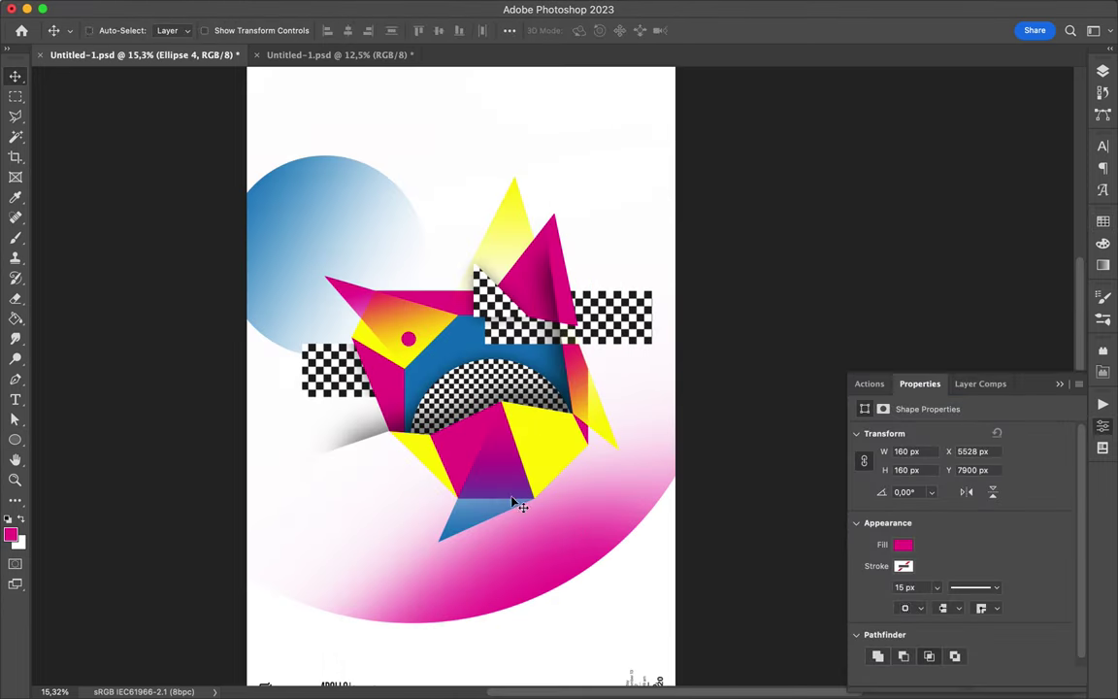
key("super+z")
- Draw a third magenta circle, scale it to about 67 px, and place it in the white area below the large pink circle
key("u")
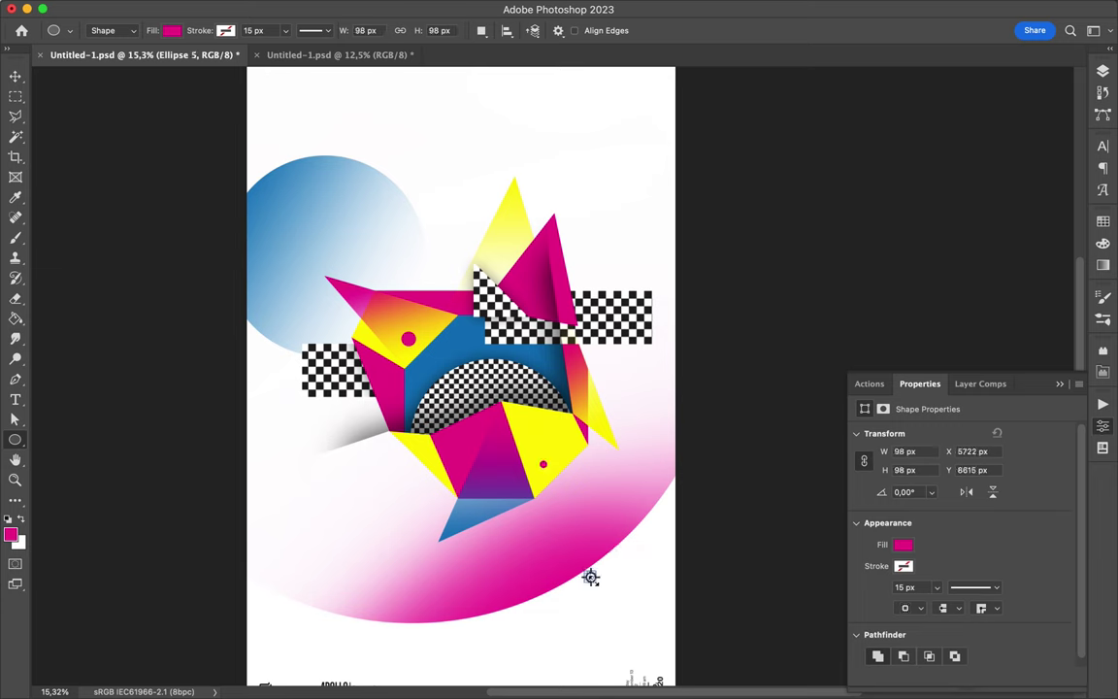
key("v")
scroll(606, 594, "up", 3)
key("super+t")
left_click_drag(580, 511, 573, 505)
key("Return")
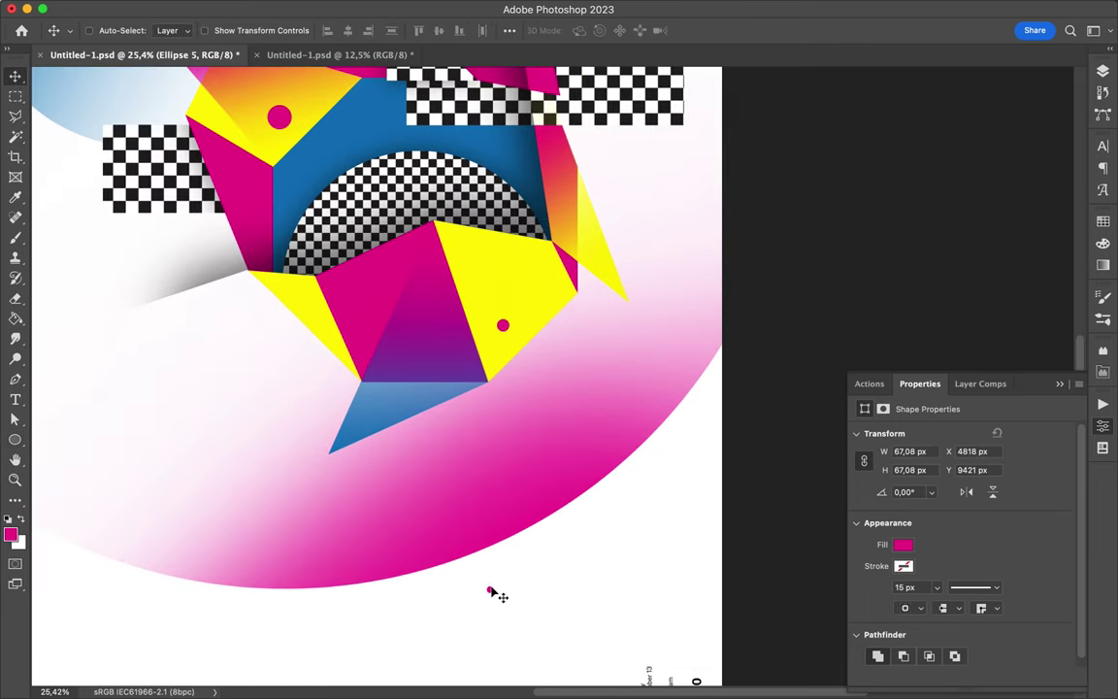
- Draw a blue circle at the figure's lower-left edge and move its layer behind the figure
scroll(437, 622, "up", 5)
scroll(376, 656, "down", 1)
key("u")
left_click_drag(389, 582, 428, 624)
key("v")
key("F7")
left_click_drag(969, 369, 1003, 582)
- Duplicate the blue circle behind the magenta triangle and right checkered rectangle, scaling the copy down
key("F7")
left_click_drag(401, 567, 654, 243)
key("super+t")
key("Return")
scroll(646, 362, "down", 2)
scroll(646, 361, "left", 2)
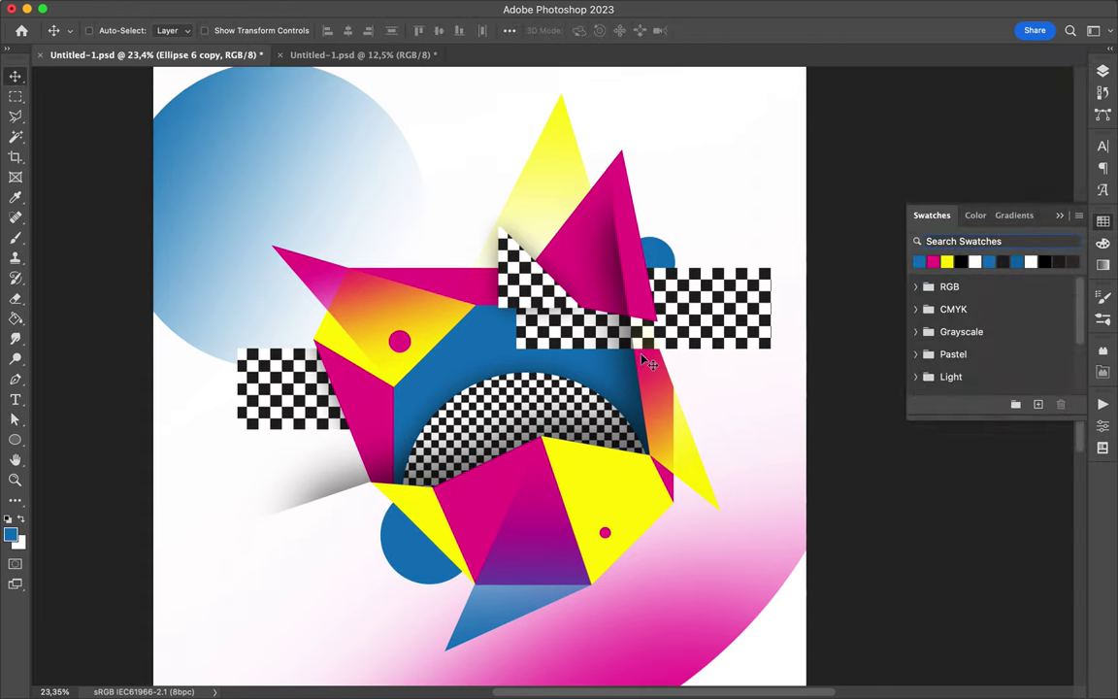
- Draw a blue quadrilateral about 1068 × 1867 px below the right yellow face and fit its upper corners to the figure's edge
key("p")
key("a")
scroll(856, 389, "up", 6)
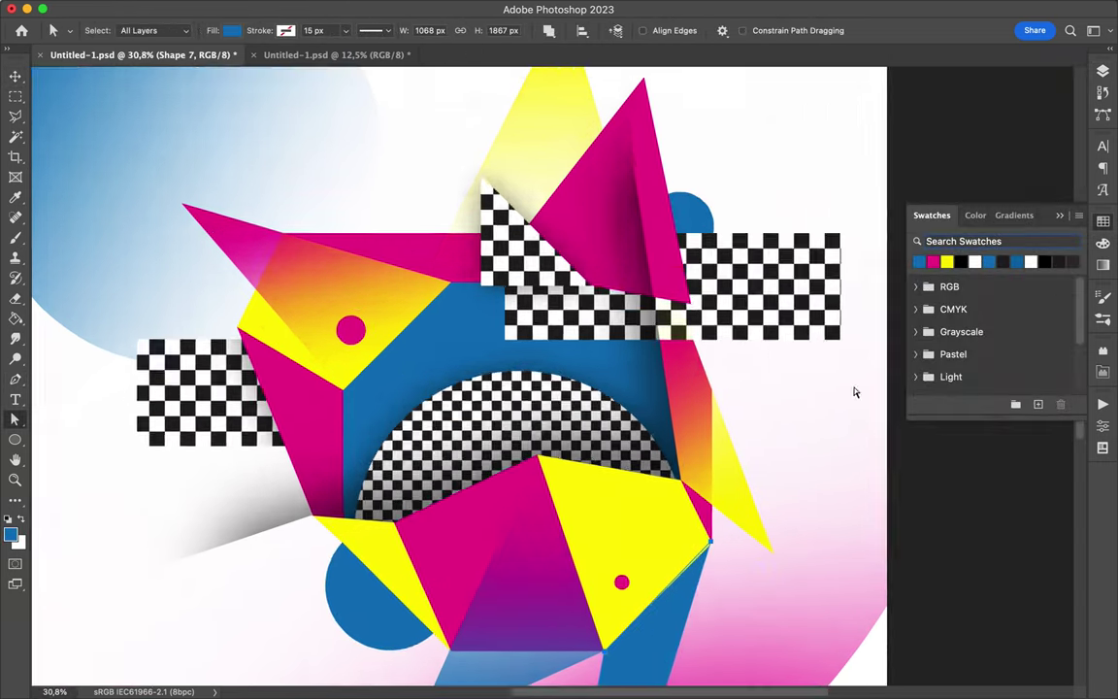
scroll(812, 330, "up", 2)
scroll(811, 330, "right", 4)
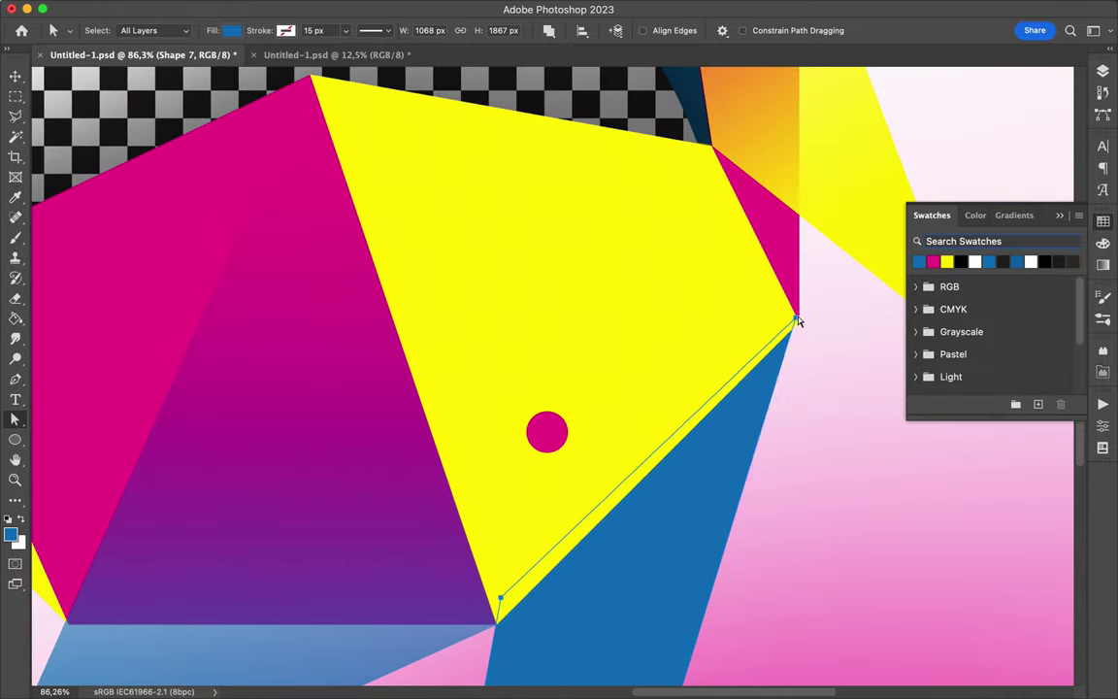
left_click(846, 372)
key("super+0")
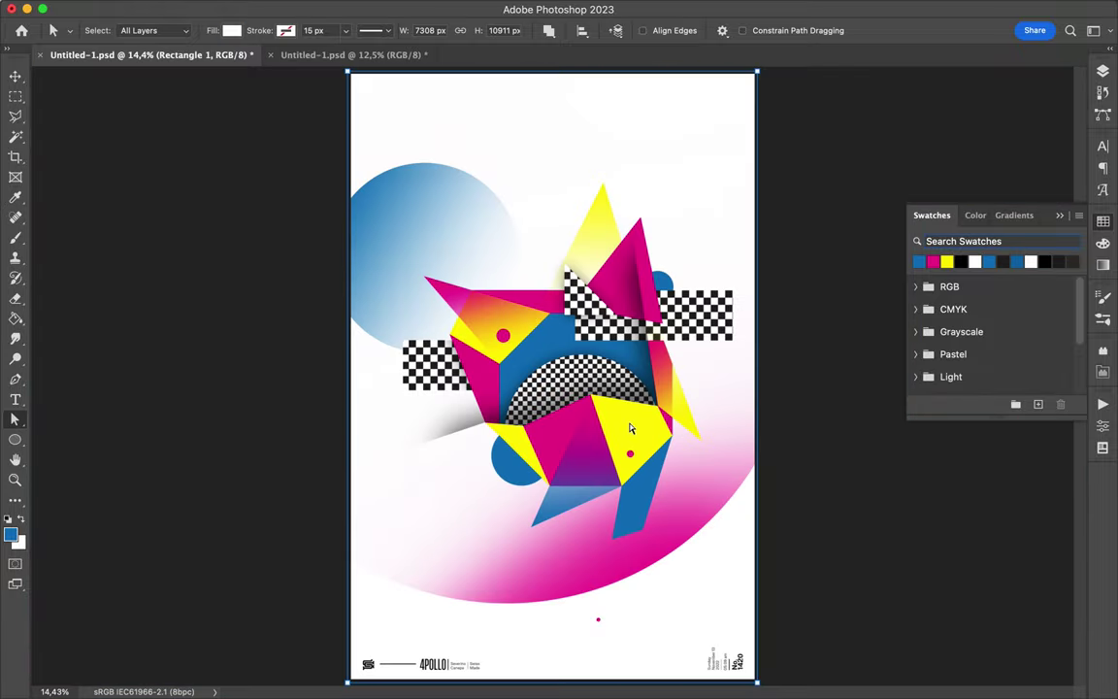
- Draw a short diagonal line on the blue face with no fill and a 75 px white stroke with rounded ends
key("p")
left_click(534, 351)
left_click(172, 30)
left_click(273, 32)
type("75")
left_click(313, 30)
- Duplicate the white line onto the lower magenta face, transform it to slant upward, and lower its layer in the stack
left_click(1103, 71)
key("v")
left_click_drag(537, 361, 626, 427)
key("ctrl+t")
key("Return")
left_click_drag(978, 176, 947, 510)
- Duplicate the white line to the large pink circle's lower-right edge, lengthen it, and greatly thicken its stroke
key("a")
key("v")
mouse_move(573, 466)
left_mouse_down()
mouse_move(640, 596)
mouse_move(699, 657)
left_mouse_up()
key("a")
left_click(331, 28)
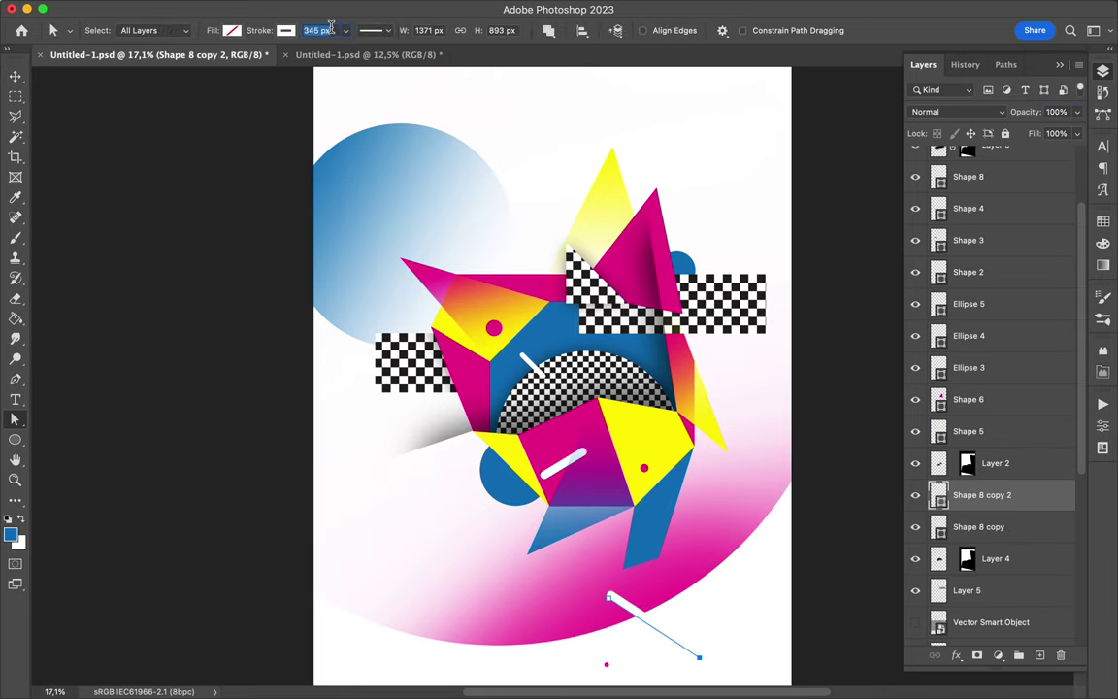
key("v")
left_click_drag(650, 607, 728, 546)
- Duplicate the blue face's white line onto the upper magenta triangle and rotate it nearly upright
left_click_drag(548, 374, 639, 215, "alt")
key("ctrl+t")
key("Return")
- Move the blue gradient circle right and down and raise its layer just above Shape 6 so it overlaps the figure
left_click(417, 167)
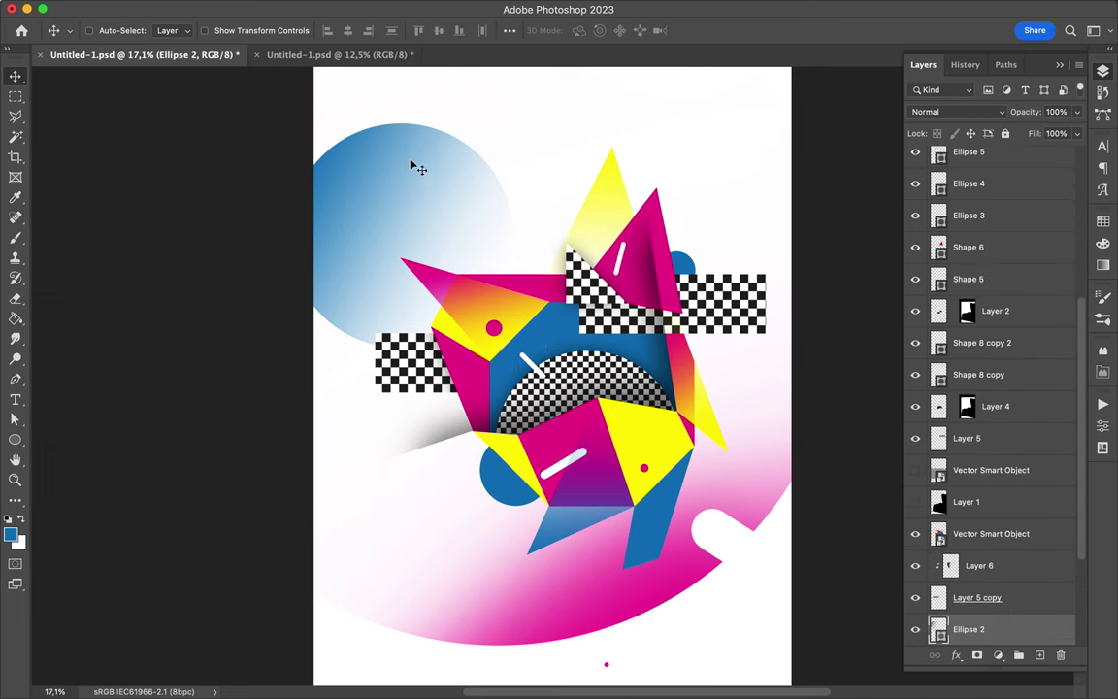
left_click_drag(413, 167, 480, 204)
left_click_drag(969, 629, 983, 246)
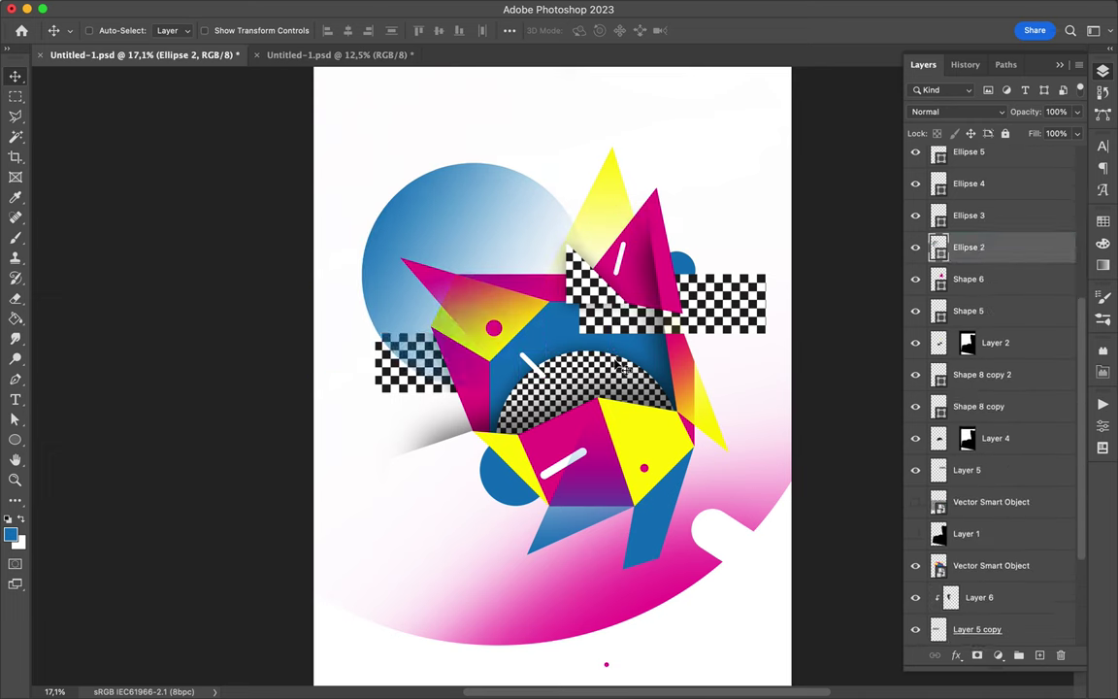
- Duplicate the thick white line so one lies across the figure's right side and the other stands nearly upright on the pink circle
left_click_drag(713, 544, 766, 573)
key("ctrl+t")
key("Return")
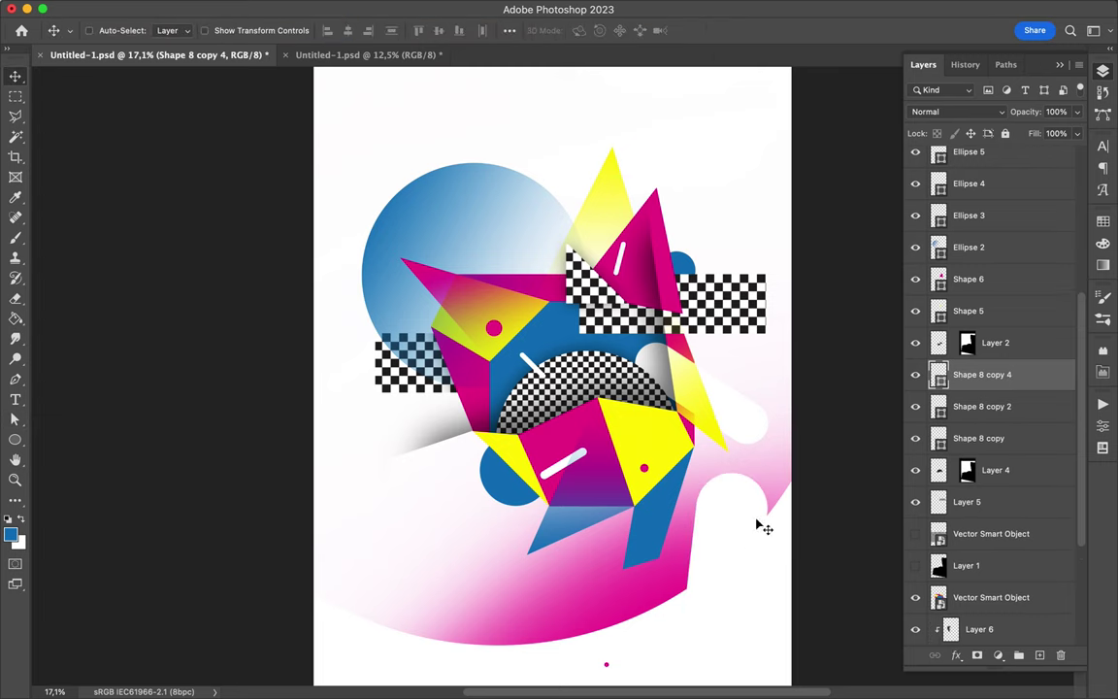
- Move the upright thick white line to the pink circle's lower-left part, rotate it to a shallow slant, and extend its left end
left_click_drag(761, 524, 484, 565)
key("ctrl+t")
mouse_move(543, 631)
left_mouse_down()
mouse_move(517, 591)
mouse_move(556, 634)
left_mouse_up()
key("Return")
key("a")
left_click_drag(427, 631, 367, 611)
key("v")
- Duplicate the checkered semicircle layers Layer 2 and Layer 4, scale the copies down, and place them in the blue face's lower-right corner above Layer 3
scroll(725, 517, "up", 1)
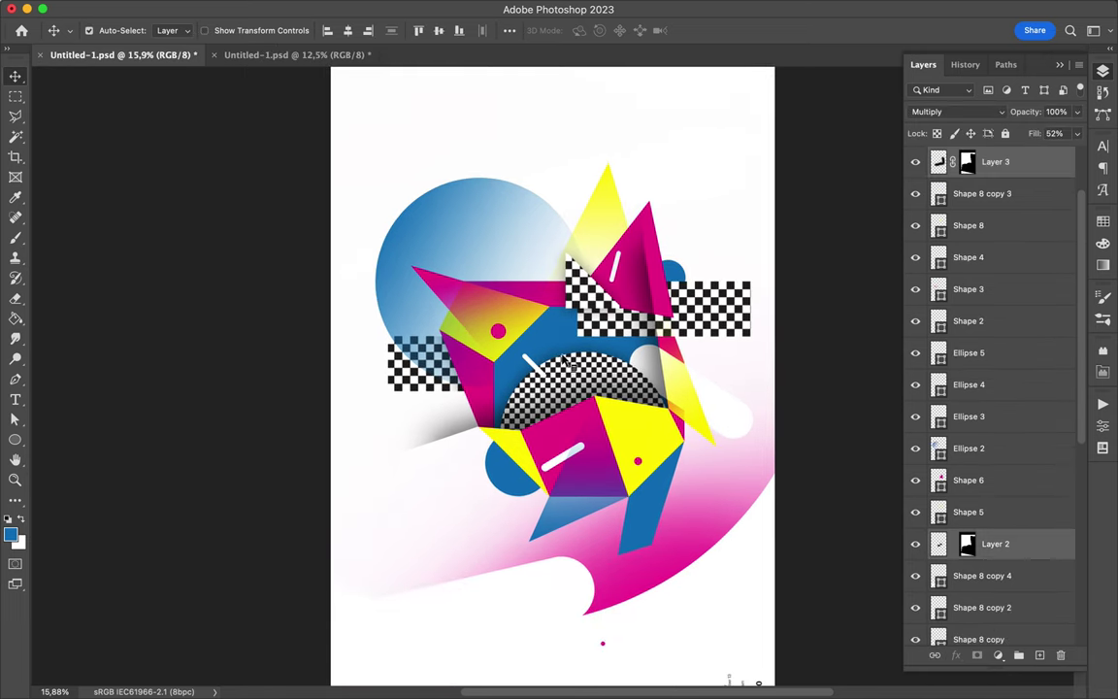
scroll(568, 354, "up", 5)
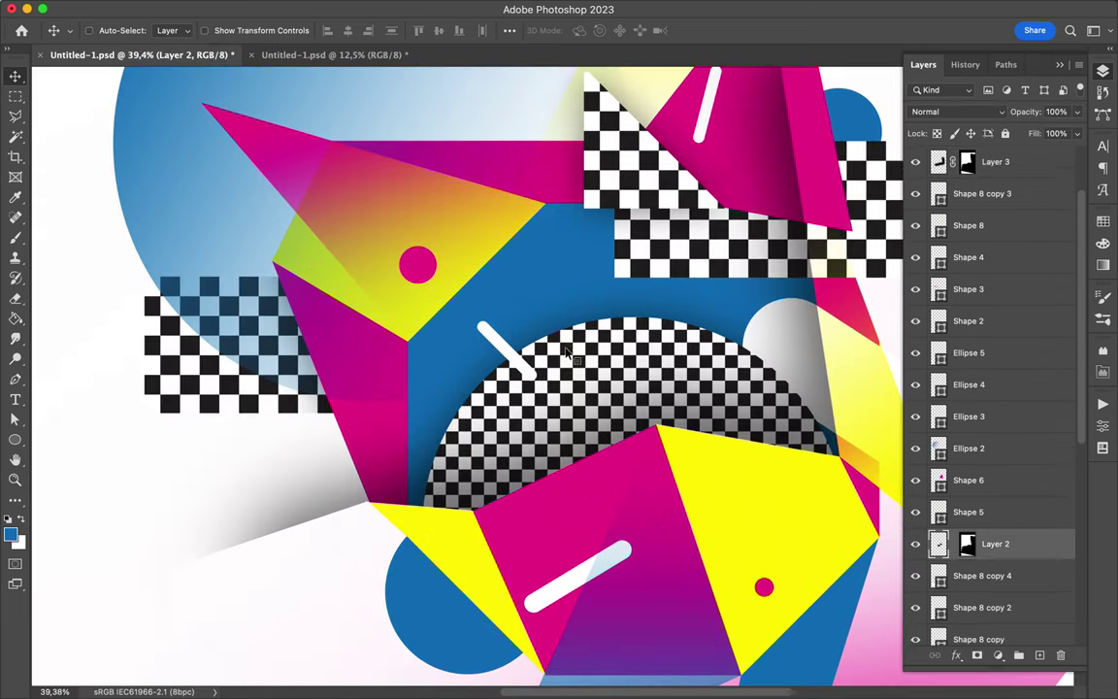
left_click(892, 464, "ctrl+shift")
left_click_drag(891, 464, 621, 359)
key("ctrl+z")
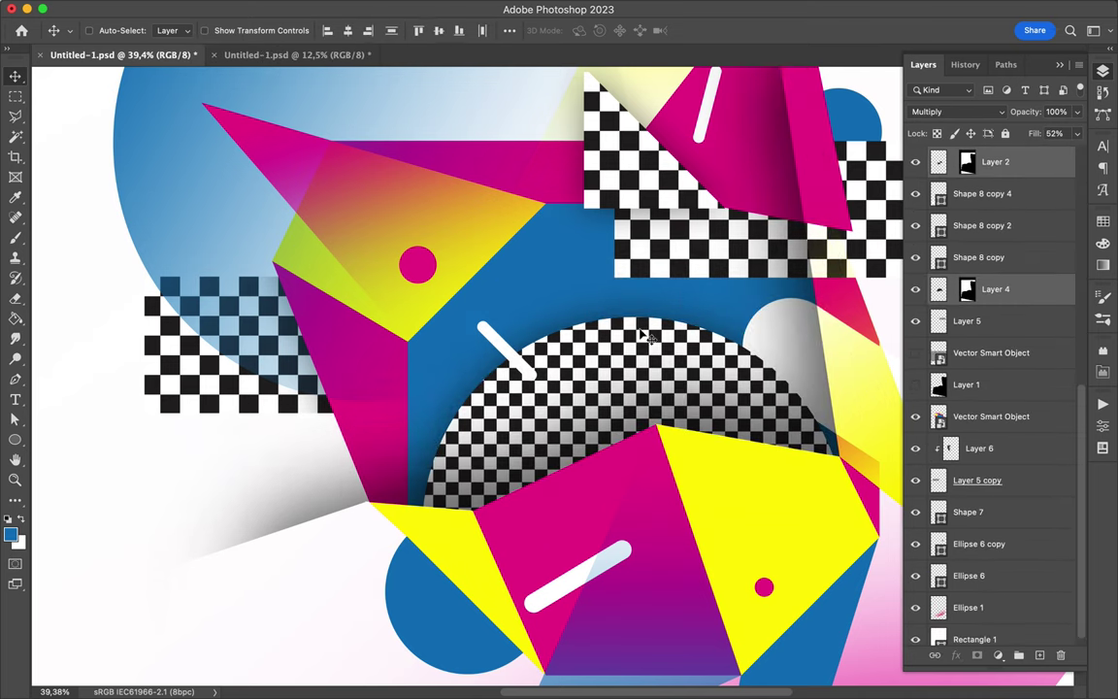
key("ctrl+alt+t")
left_click_drag(608, 395, 583, 437)
key("Escape")
key("ctrl+z")
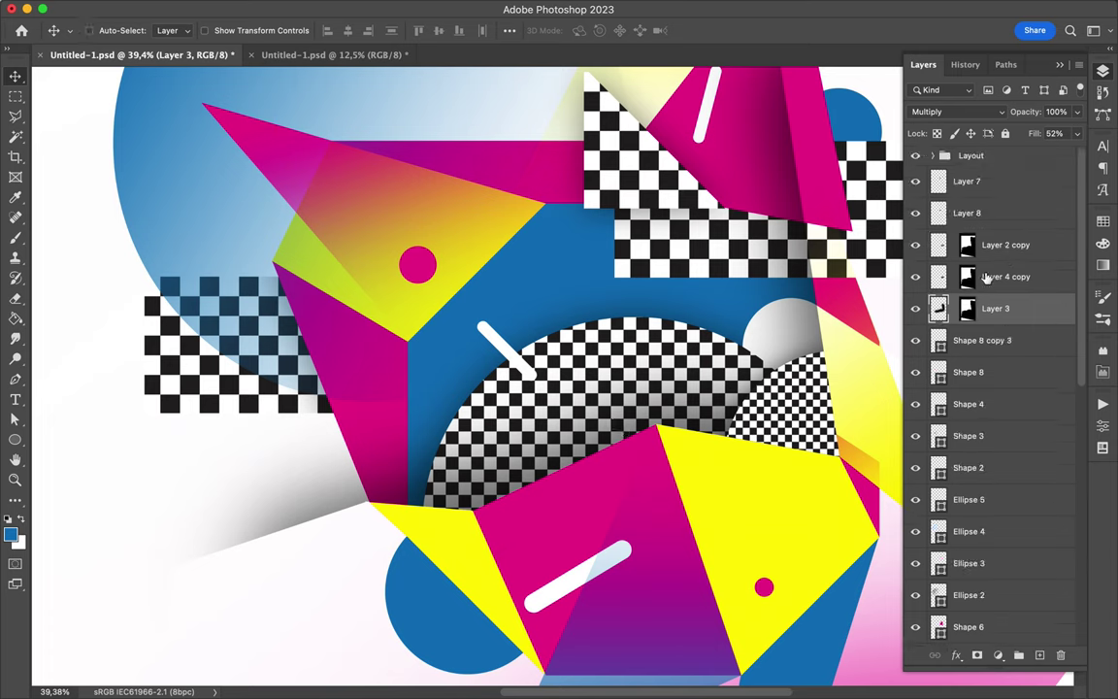
- Duplicate the Layer 3 shadow and clip the copy to the smaller checkered semicircle
key("ctrl+z")
key("ctrl+shift+z")
key("ctrl+shift+z")
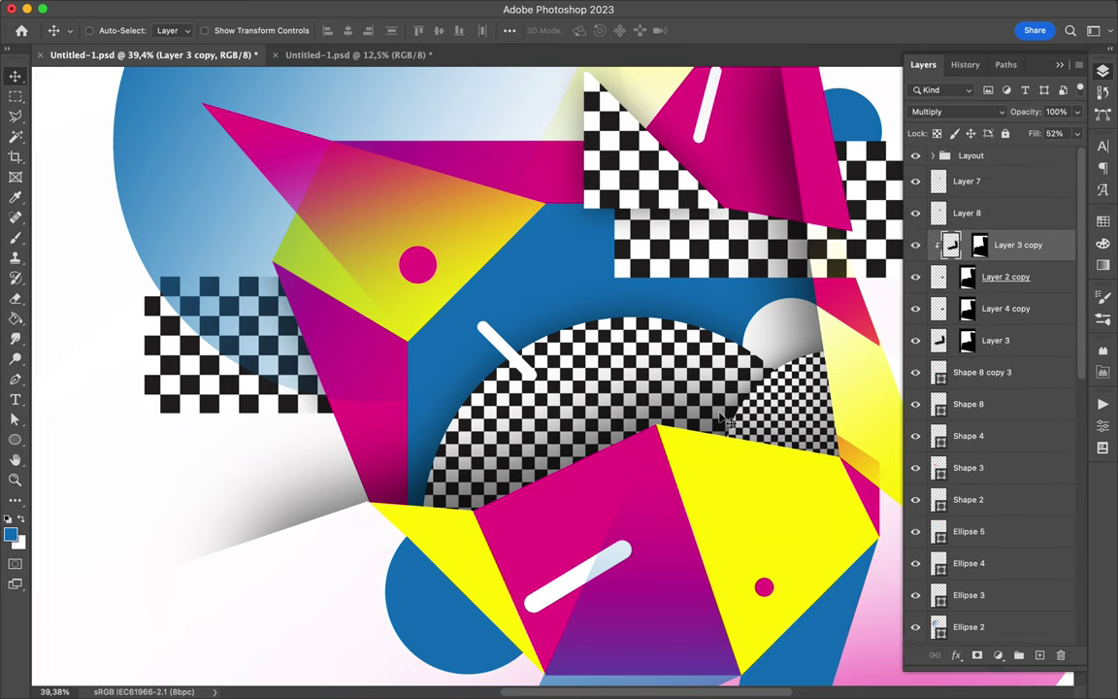
- Draw a triangle with the Pen tool at the figure's lower-left edge, below the left checkered piece, and fill it yellow
scroll(792, 414, "down", 3)
key("p")
left_click(419, 403)
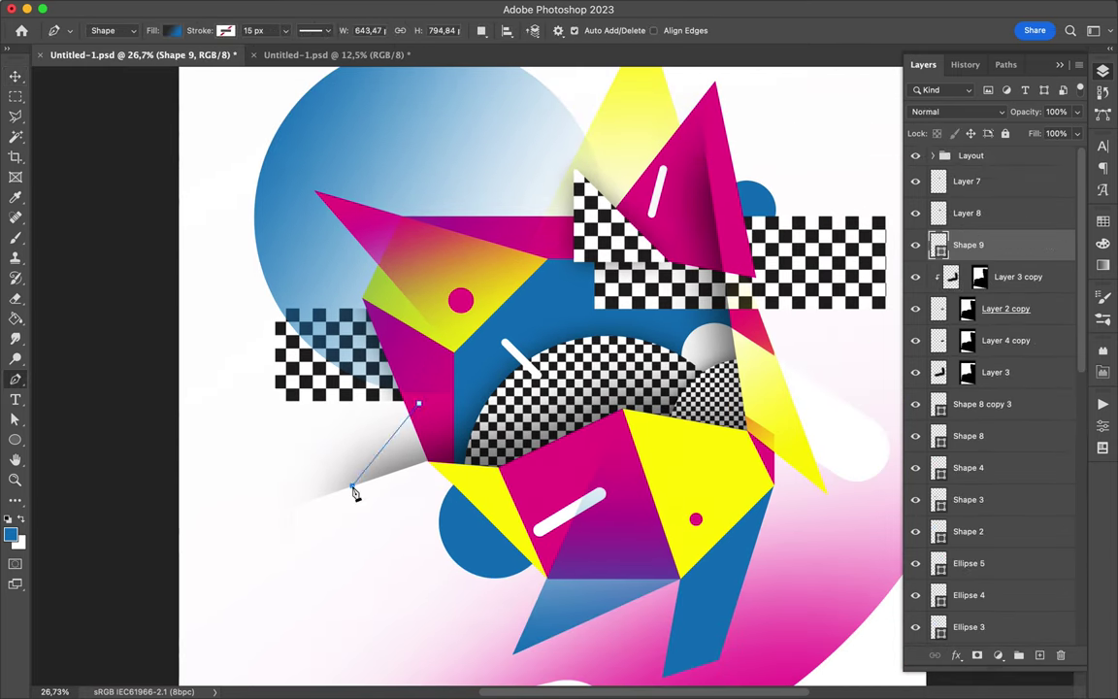
left_click(419, 403)
key("v")
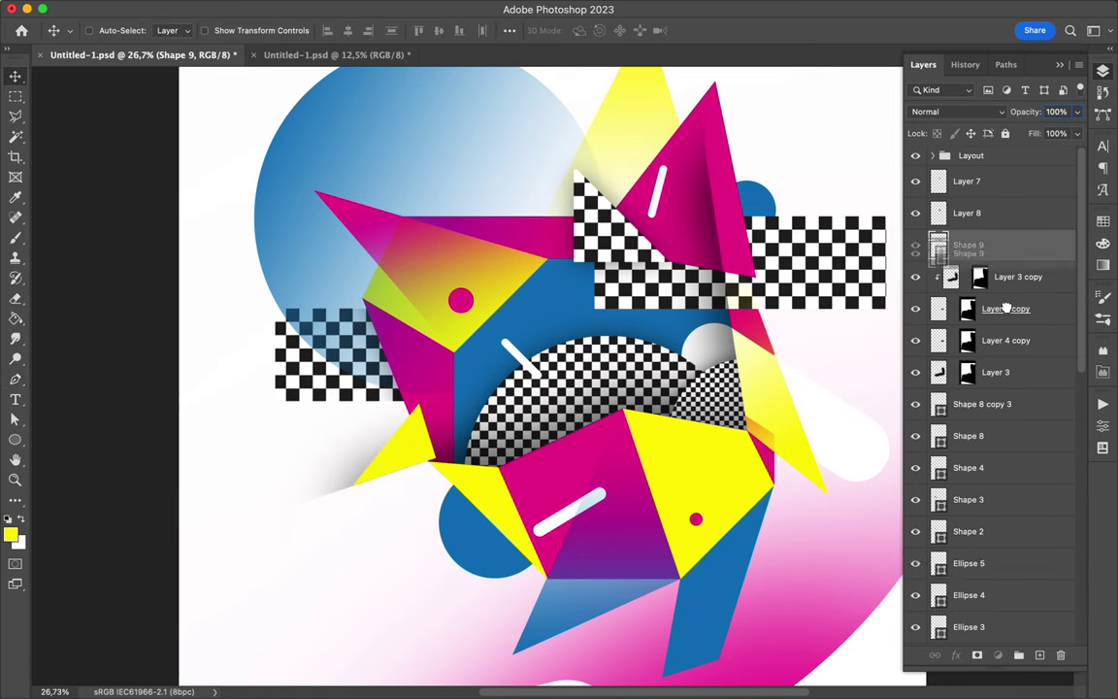
- Send the yellow triangle's layer down to just above Rectangle 1 and tuck the triangle behind the left checkered piece
key("ctrl+bracketleft")
key("ctrl+bracketleft")
key("ctrl+bracketleft")
key("ctrl+bracketleft")
key("ctrl+bracketleft")
key("ctrl+bracketleft")
key("ctrl+bracketleft")
key("ctrl+bracketleft")
key("ctrl+bracketleft")
key("ctrl+bracketleft")
key("ctrl+bracketleft")
key("ctrl+bracketleft")
key("ctrl+bracketleft")
key("ctrl+bracketleft")
key("ctrl+bracketleft")
key("ctrl+bracketleft")
key("ctrl+bracketleft")
key("ctrl+bracketleft")
key("ctrl+bracketleft")
key("ctrl+bracketleft")
key("ctrl+bracketleft")
key("ctrl+bracketleft")
key("ctrl+bracketleft")
key("ctrl+bracketleft")
key("ctrl+bracketleft")
key("ctrl+bracketleft")
key("ctrl+bracketleft")
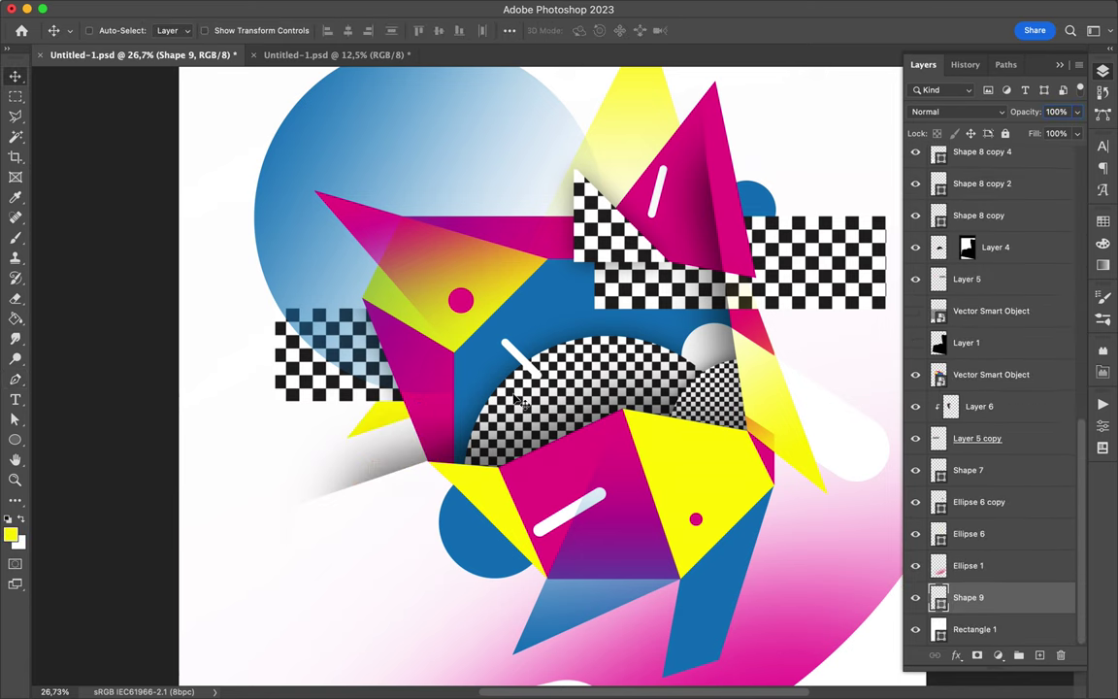
- Draw a yellow circle about 628 px in diameter on the blue face and place its layer between Layer 7 and Layer 8
key("u")
left_click_drag(493, 265, 572, 332)
left_click_drag(1000, 169, 993, 182)
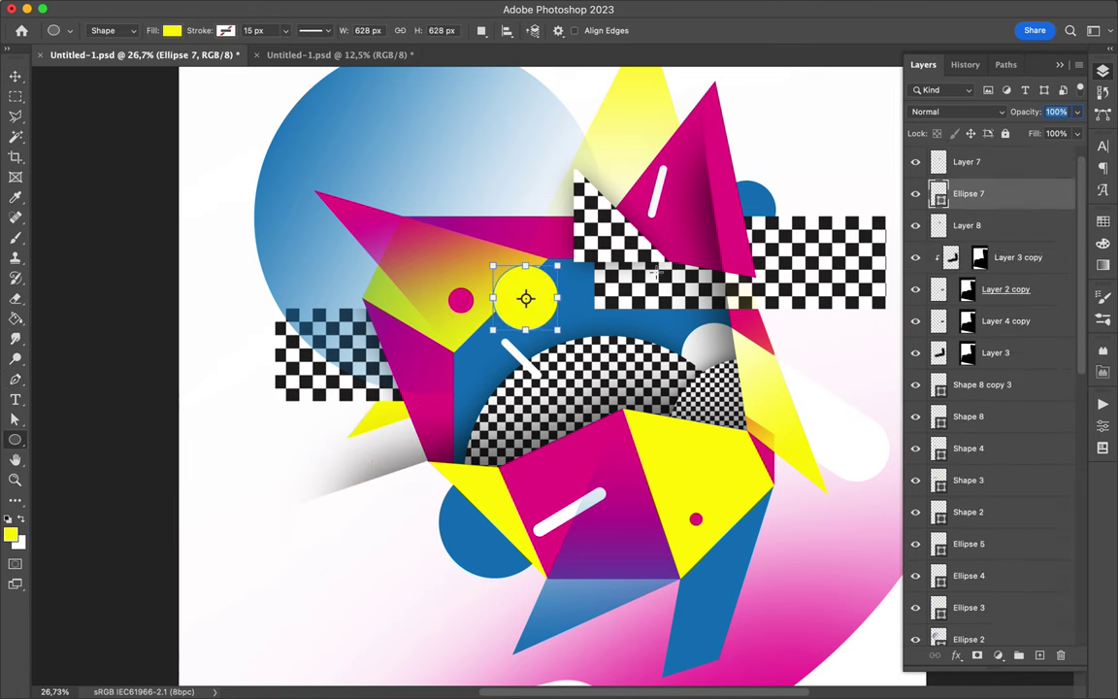
- Cut away the yellow circle's lower-left half with a diagonal Polygonal Lasso selection and move the remaining semicircle against the left yellow face
key("v")
key("a")
key("l")
left_click(493, 269)
key("Return")
key("v")
left_click_drag(505, 298, 522, 299)
scroll(522, 299, "down", 5)
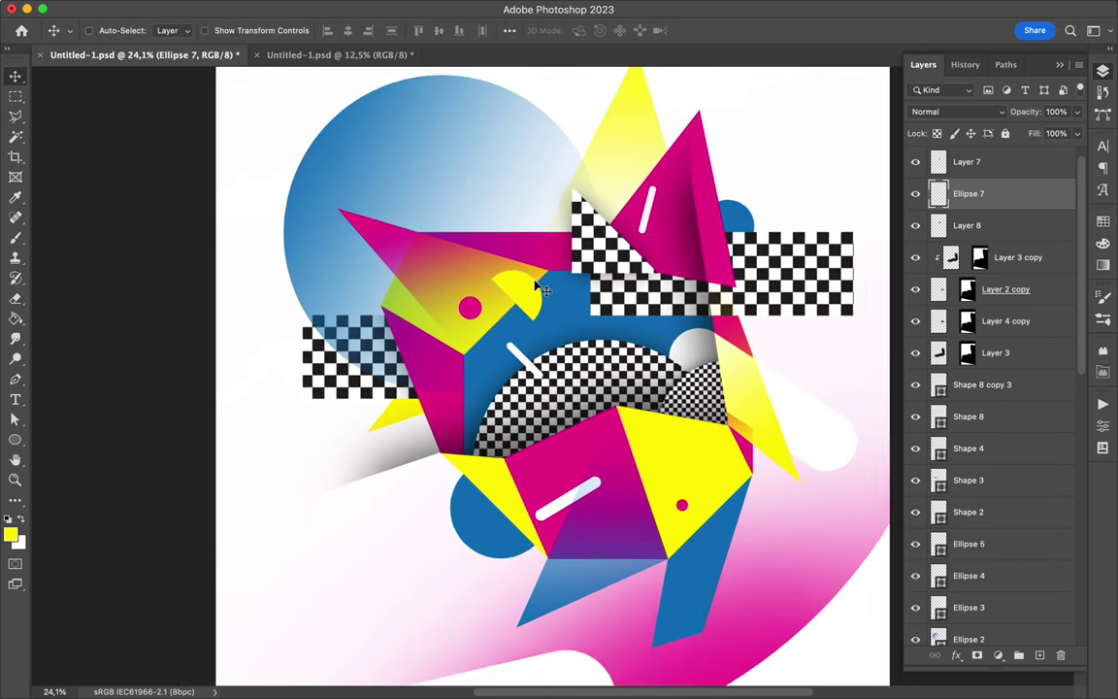
- Draw a triangle with the Triangle tool on top of the central checkered dome and fill it black
scroll(549, 270, "up", 3)
key("u")
key("shift+u")
left_click_drag(617, 381, 618, 381)
key("a")
left_click(236, 30)
left_click(150, 107)
- Place a 180° flipped copy of the black triangle, about 310 px wide, against the magenta edge below the right checkered strip
key("v")
mouse_move(771, 293)
left_mouse_down()
mouse_move(835, 325)
mouse_move(773, 292)
left_mouse_up()
scroll(742, 341, "up", 10)
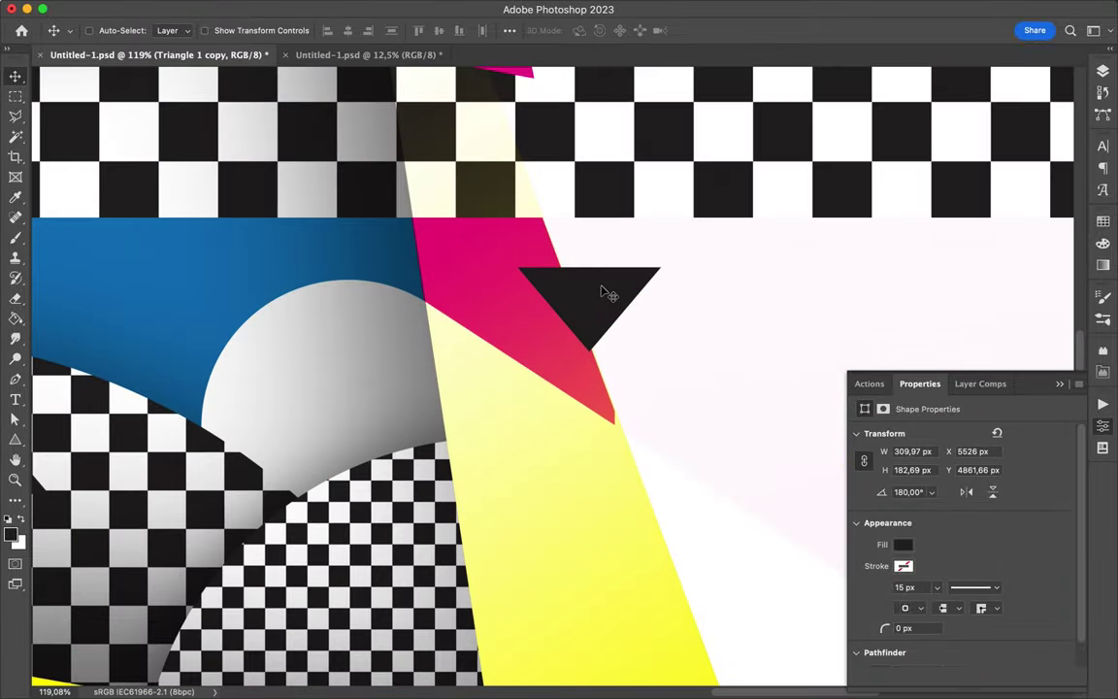
left_click(624, 429)
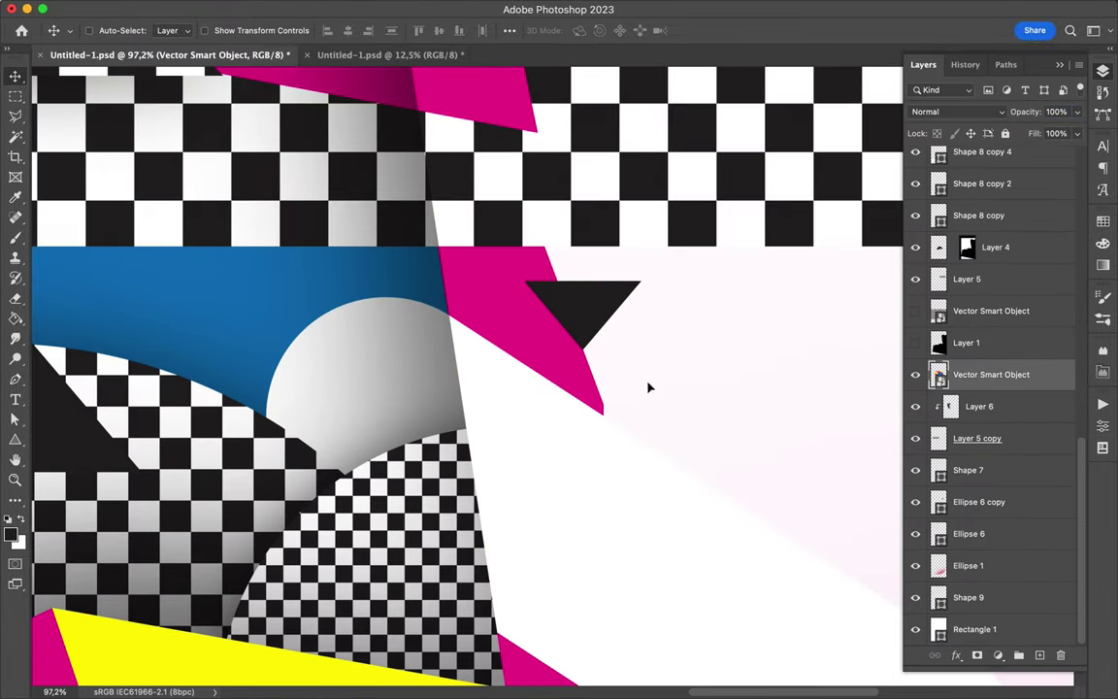
scroll(654, 364, "down", 8)
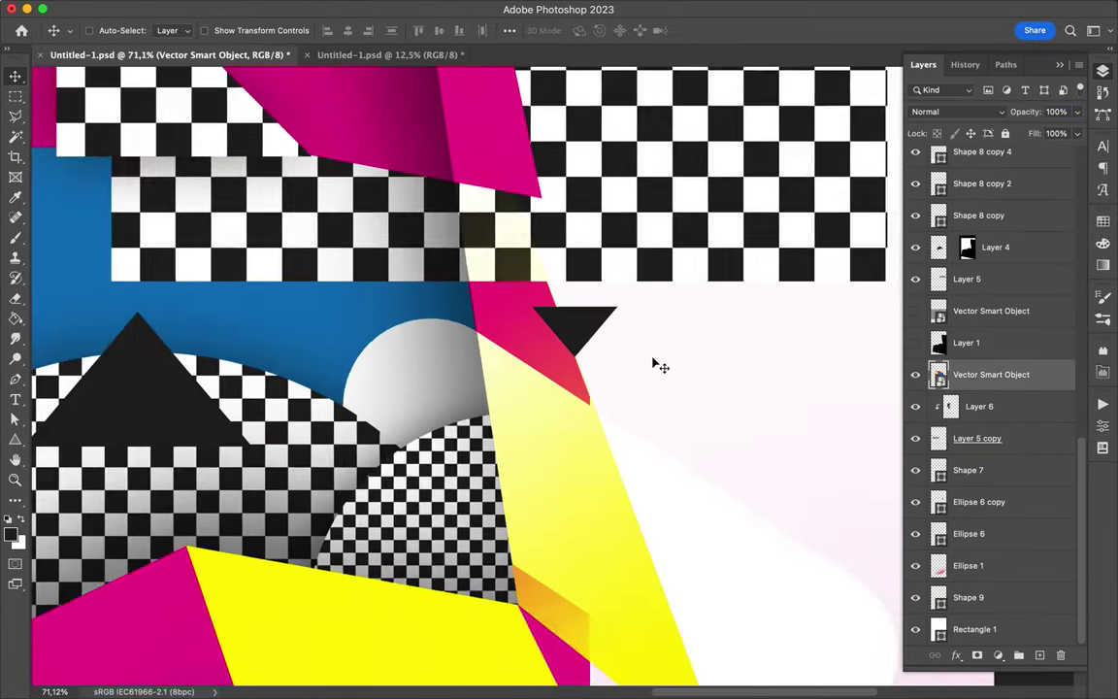
- Save the document and turn a tiny copy of the black triangle to point right, placing it beneath the figure's left grey shadow
key("ctrl+s")
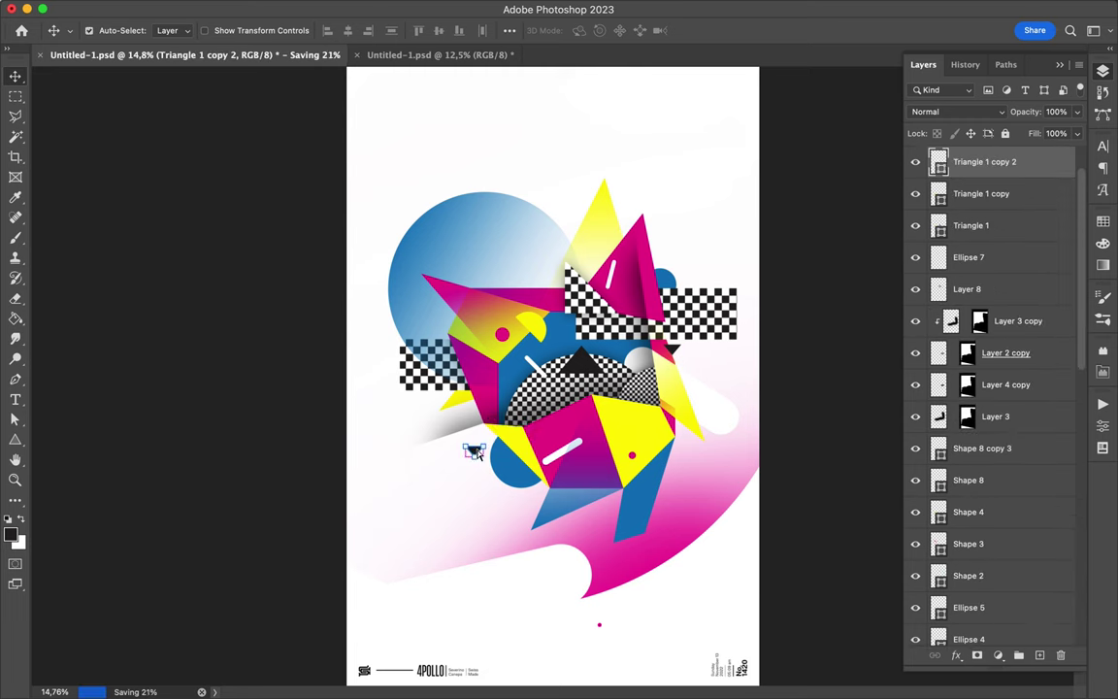
key("ctrl+t")
key("Return")
scroll(476, 452, "up", 3)
scroll(478, 451, "up", 2)
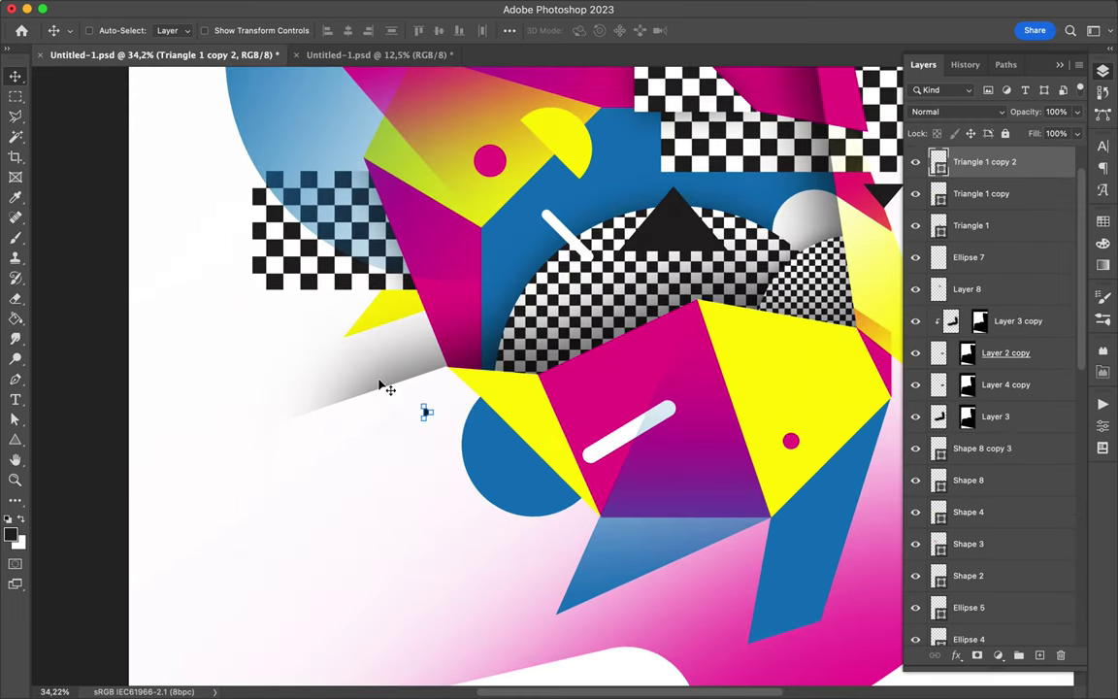
- Draw a bent Pen line across the left yellow face and give it no fill and a thin dashed magenta stroke
scroll(408, 393, "down", 3)
key("p")
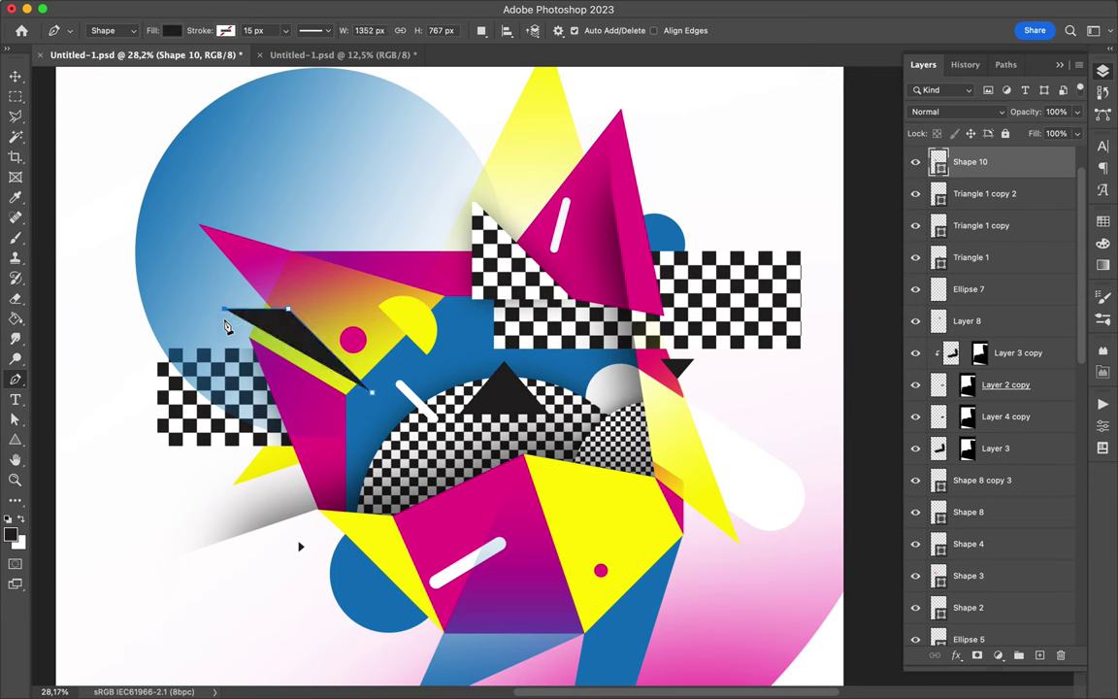
left_click(287, 30)
left_click(376, 30)
left_click(386, 104)
left_click(737, 124)
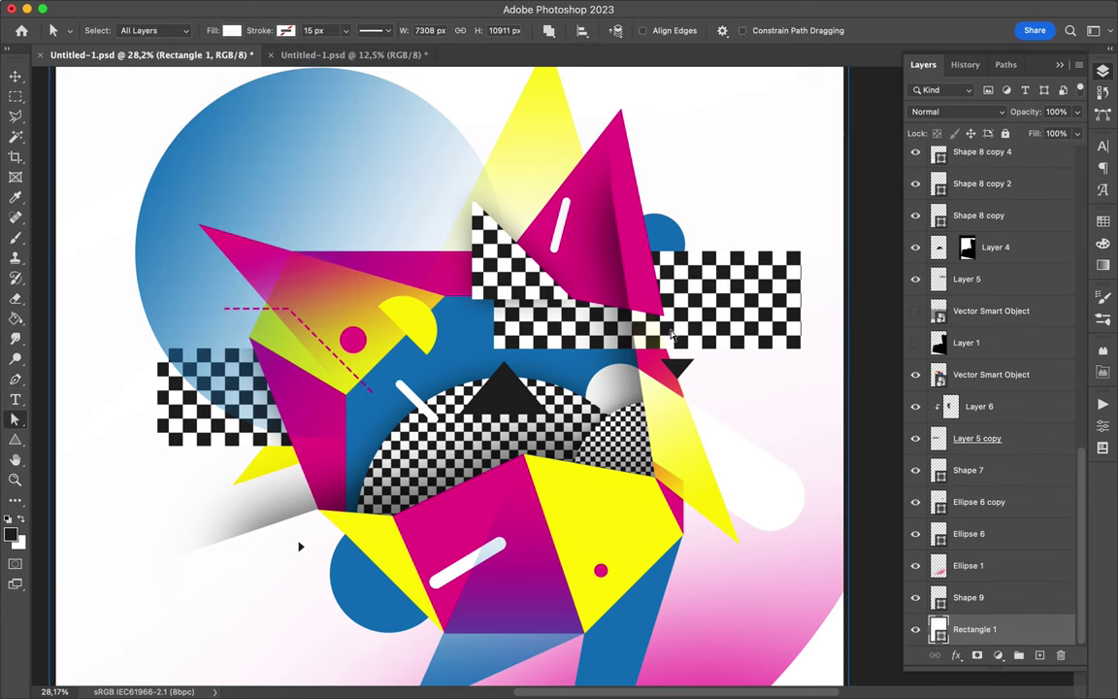
- Draw an angular Pen line around the figure's upper-right magenta triangle with a thick dashed blue stroke
left_click(767, 282)
left_click(286, 31)
left_click(263, 114)
left_click(376, 30)
- Raise the dashed blue line's layer from the bottom of the stack and adjust the line's position beside the magenta triangle
key("v")
left_click_drag(970, 629, 970, 246)
mouse_move(756, 246)
left_mouse_down()
mouse_move(762, 275)
mouse_move(750, 273)
left_mouse_up()
key("a")
key("v")
key("p")
key("a")
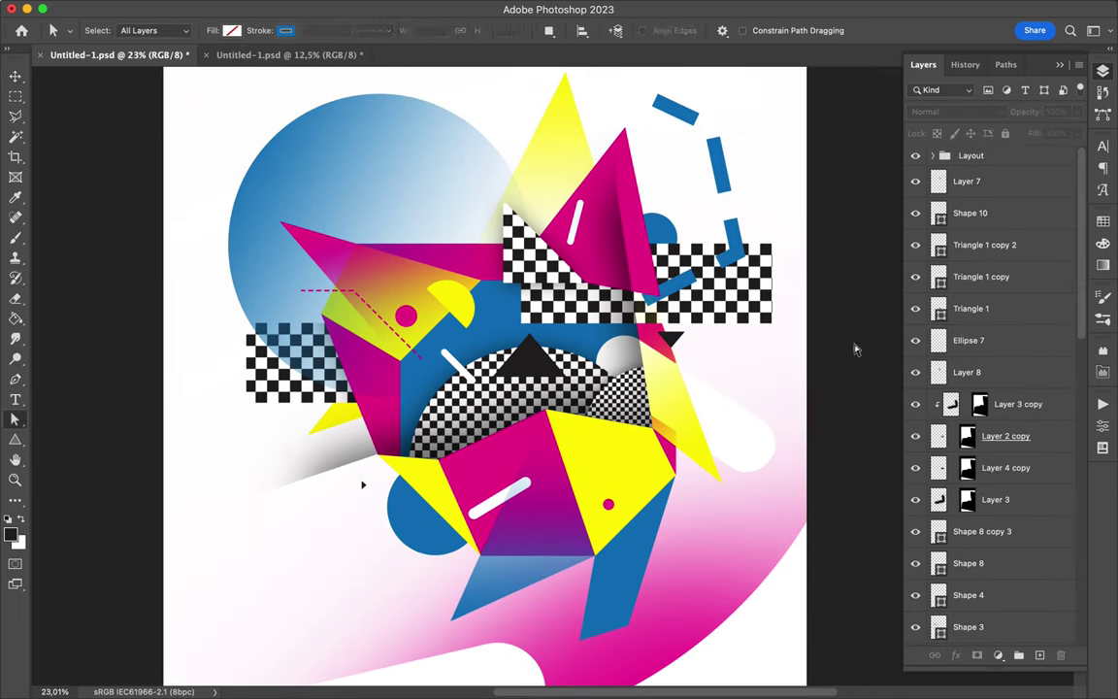
- Draw a bent Pen line from the right yellow face down past the blue leg and give it a dashed magenta stroke 625 px wide
key("p")
left_click(629, 456)
left_click(694, 522)
left_click(719, 669)
key("a")
left_click(285, 30)
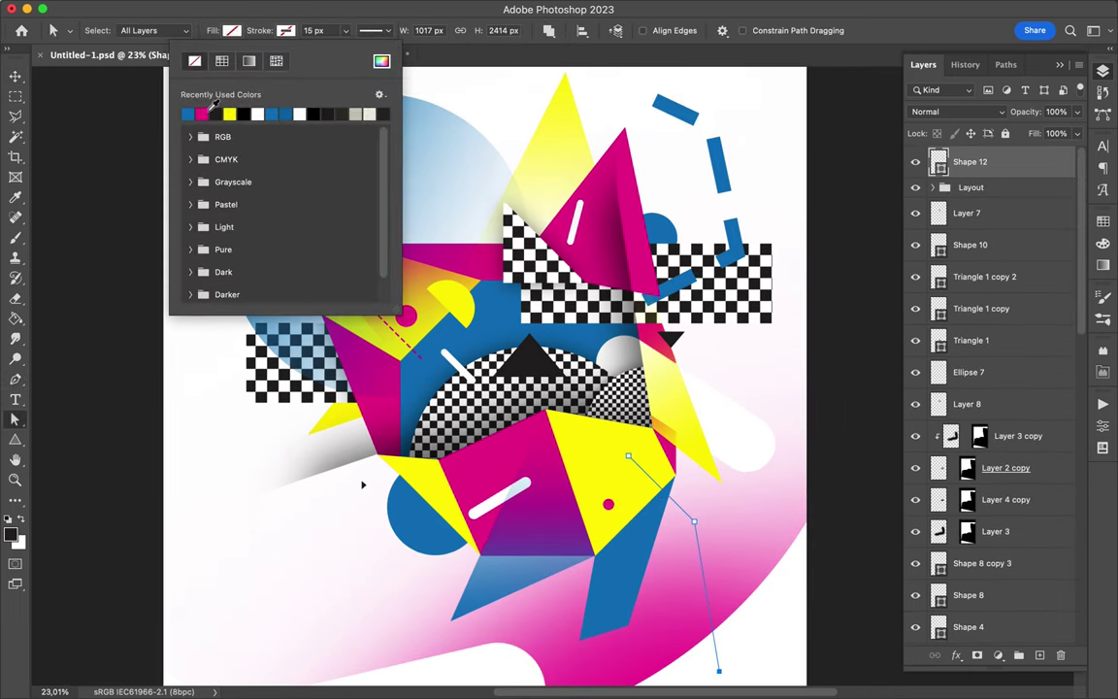
left_click(201, 114)
left_click(335, 31)
type("625")
key("Return")
left_click(369, 30)
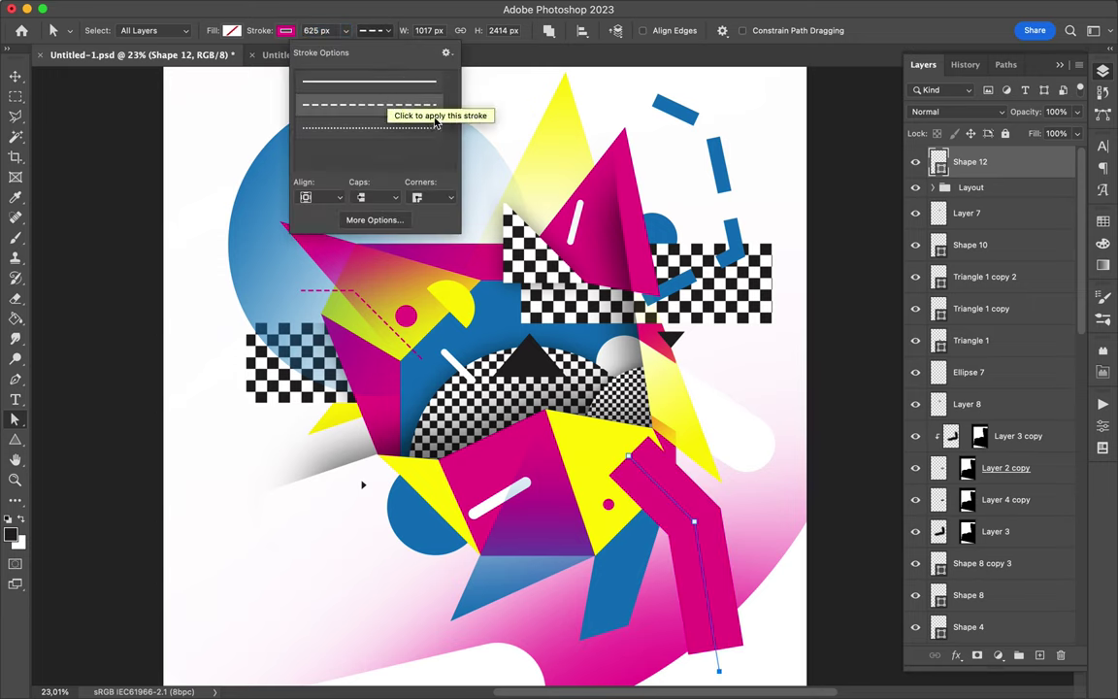
left_click(349, 101)
- Try to extend the thick magenta line with further Pen points toward the poster's lower edge and back across the figure
scroll(823, 542, "down", 3)
key("p")
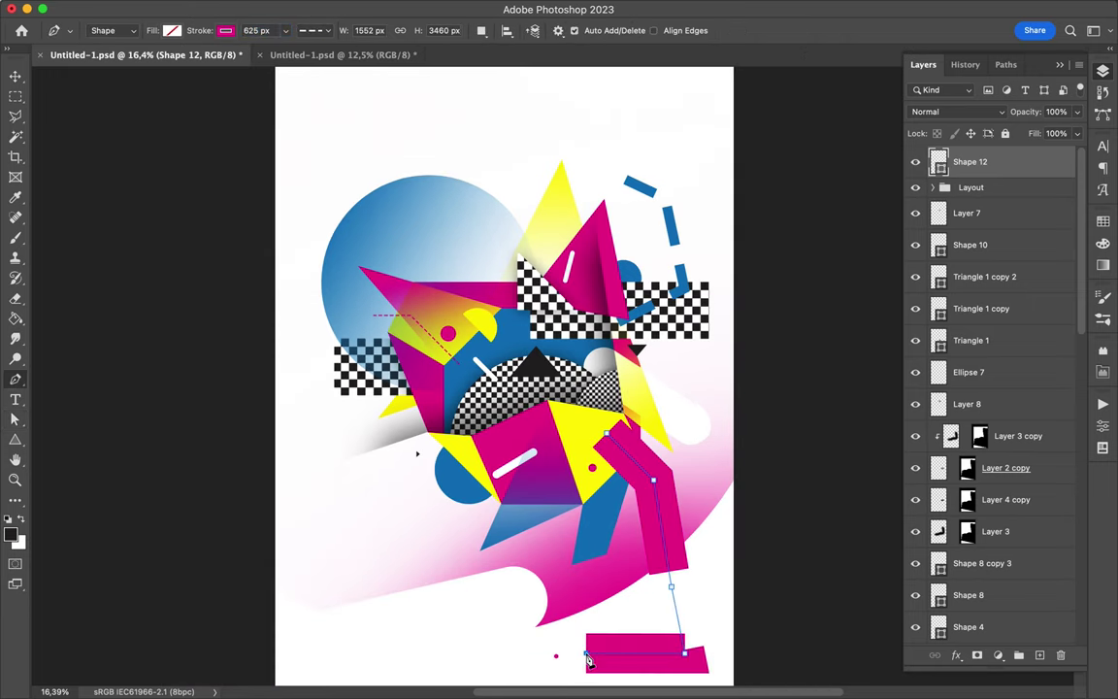
key("a")
scroll(587, 660, "down", 5)
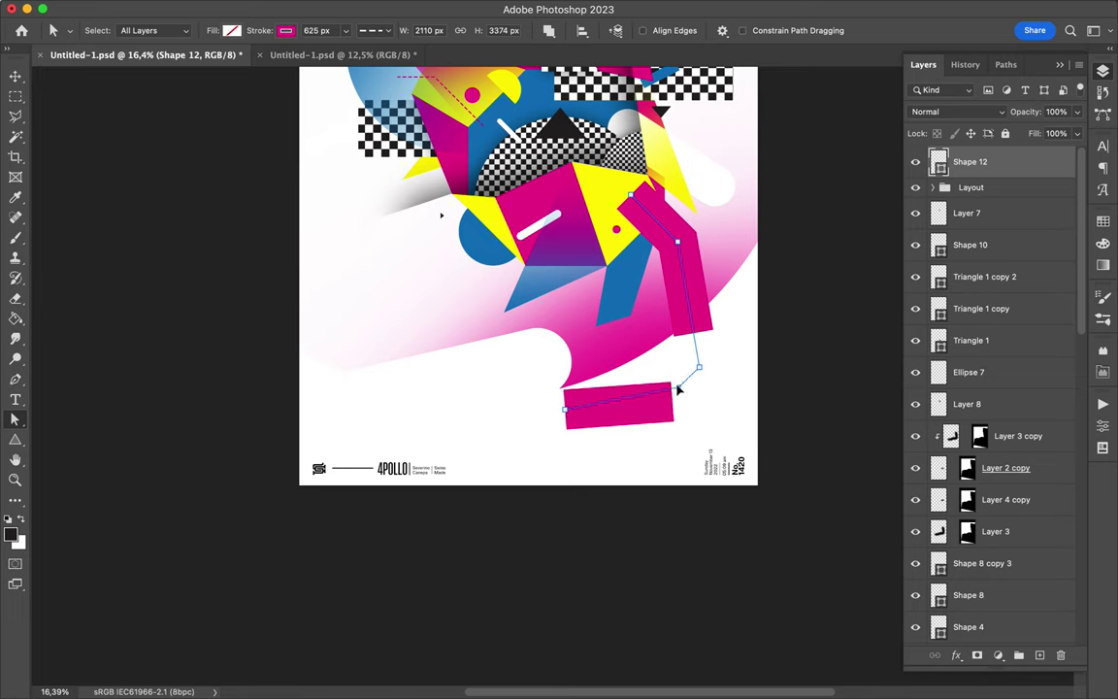
scroll(588, 388, "up", 3)
key("p")
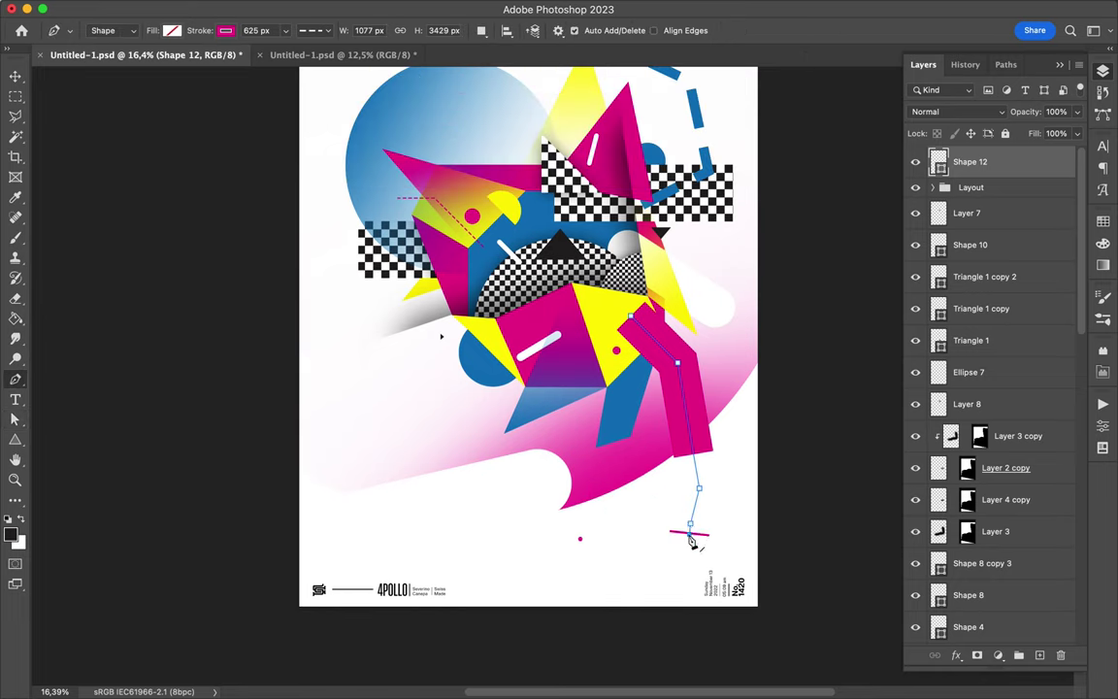
key("a")
key("v")
scroll(629, 376, "up", 1)
key("p")
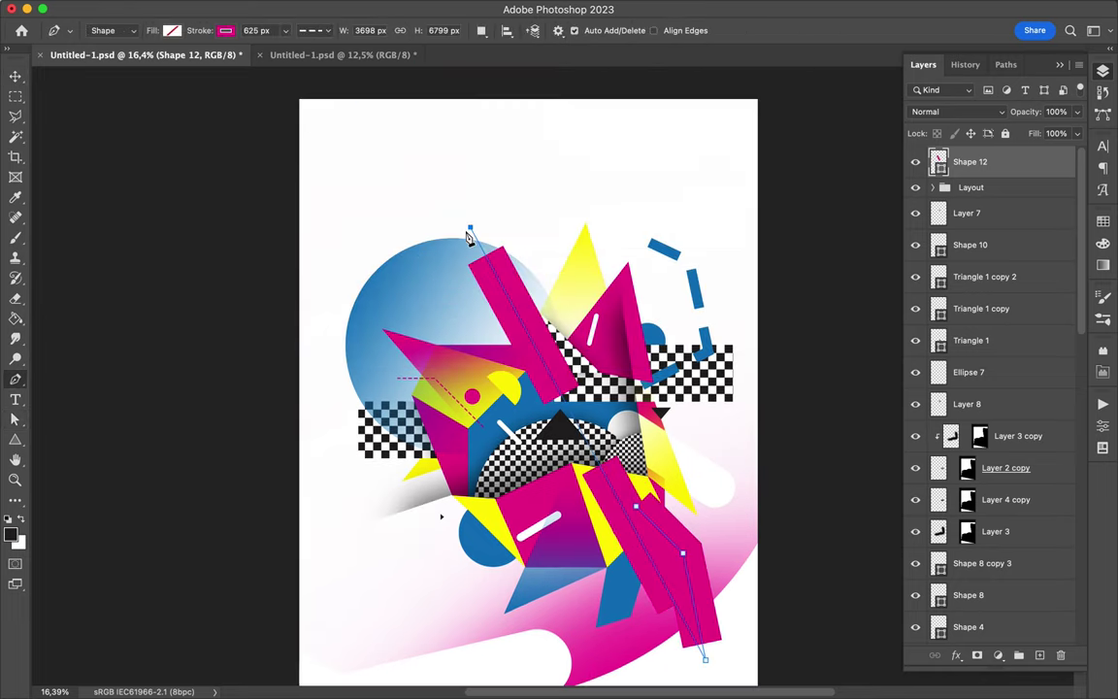
- Try out a winding Pen path as a new shape across the blue gradient circle
key("ctrl+shift+alt+n")
key("v")
key("p")
left_click(436, 206)
left_click_drag(424, 260, 410, 276)
left_click(455, 330)
left_click(467, 363)
key("a")
- Replace the winding path with a two-segment angular line over the blue circle, with no fill and a dashed white 20 px stroke
left_click(231, 30)
left_click(134, 55)
left_click(285, 30)
left_click(276, 69)
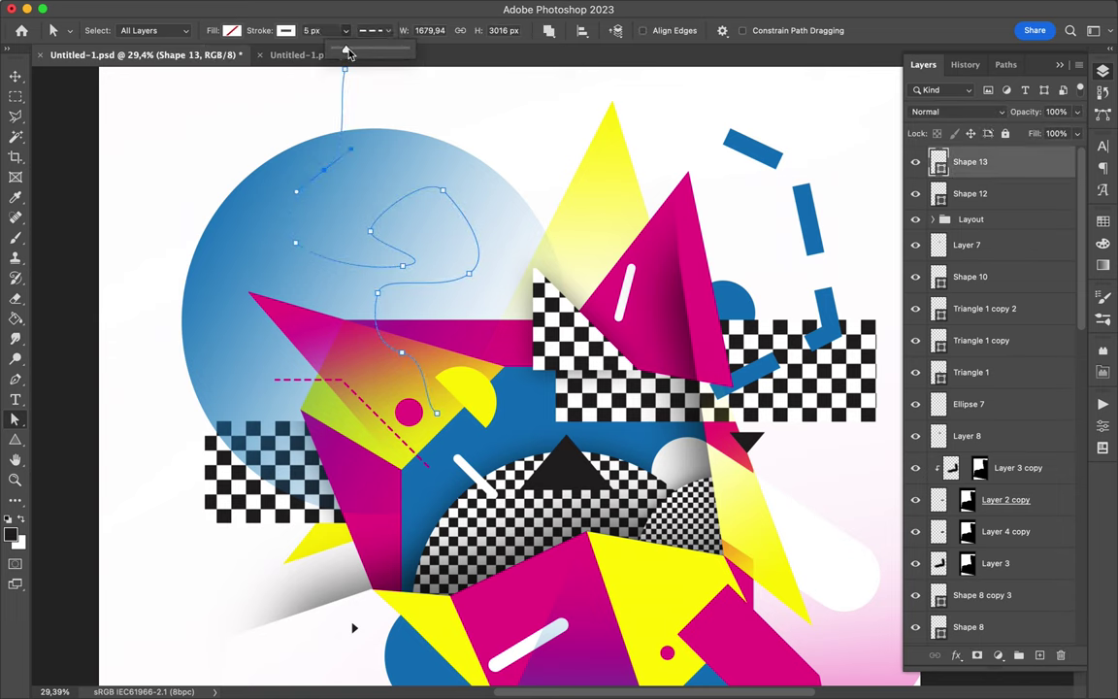
left_click(391, 30)
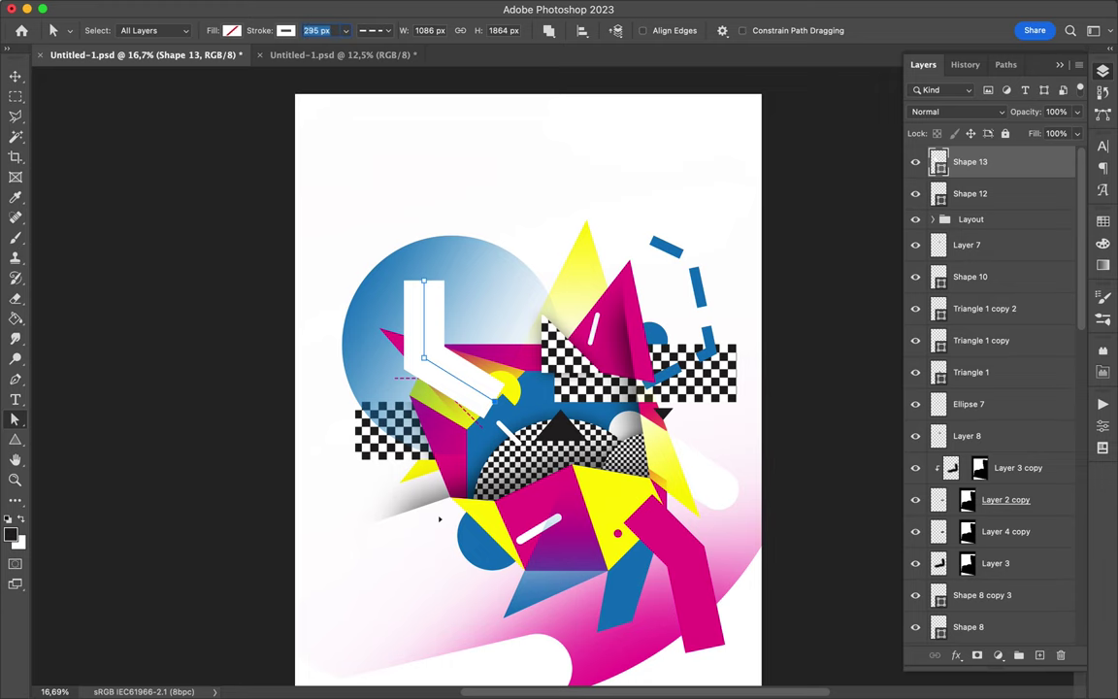
type("20")
key("Return")
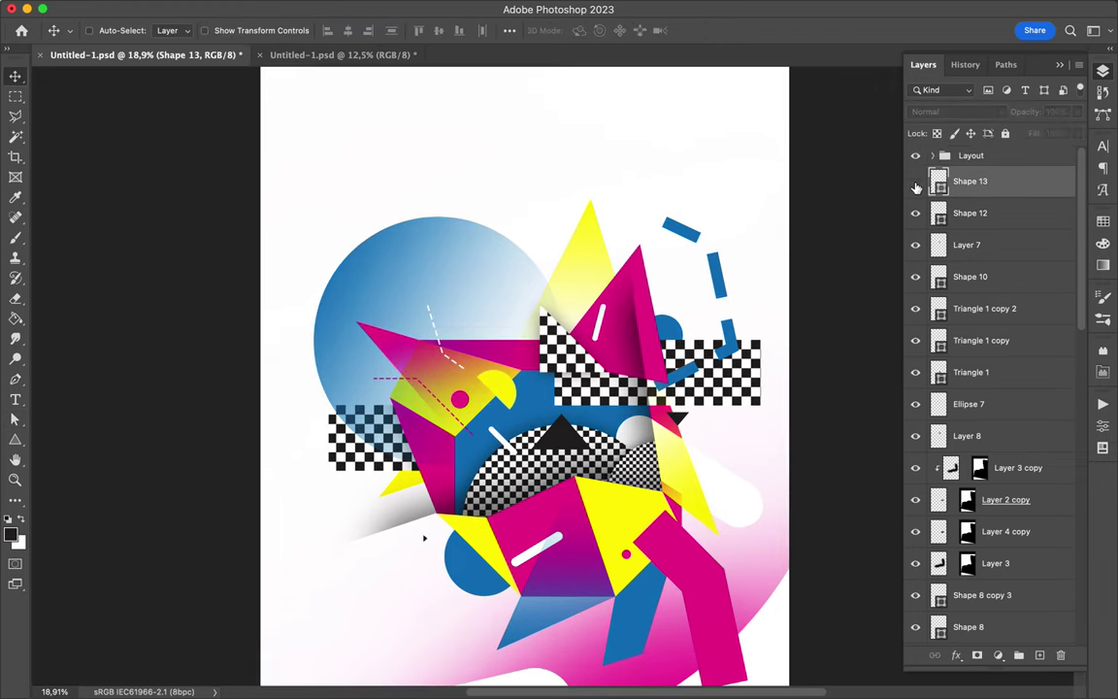
- Move the dashed white line's layer, Shape 13, lower in the layer stack and save the document
left_click_drag(916, 188, 980, 475)
scroll(631, 442, "down", 1)
key("super+s")
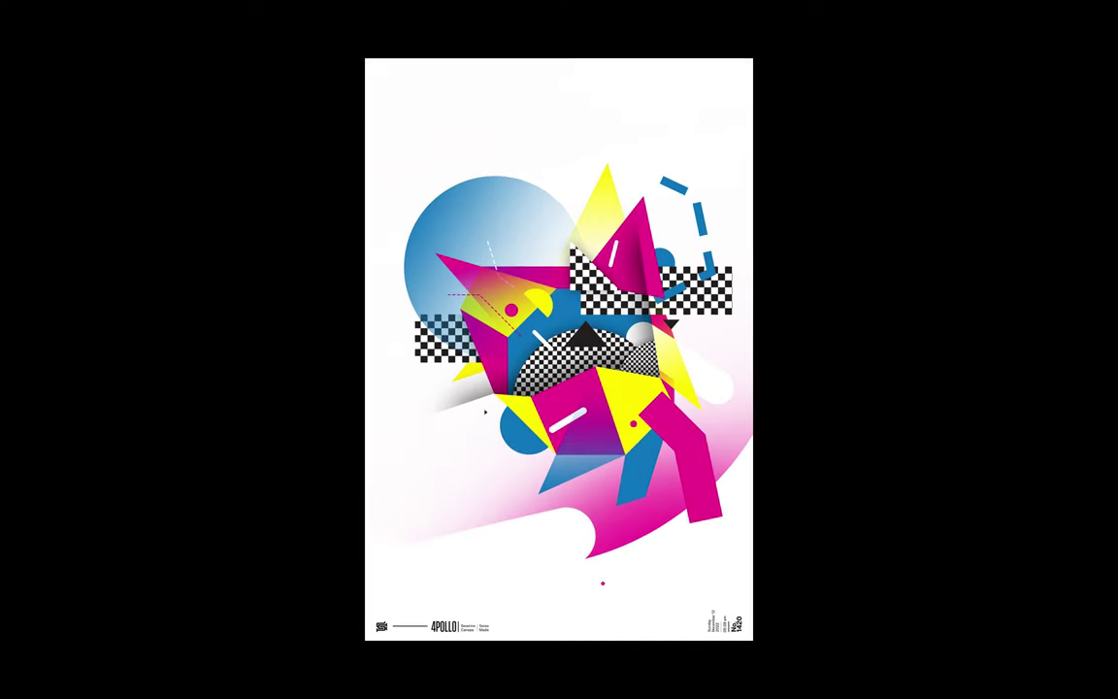